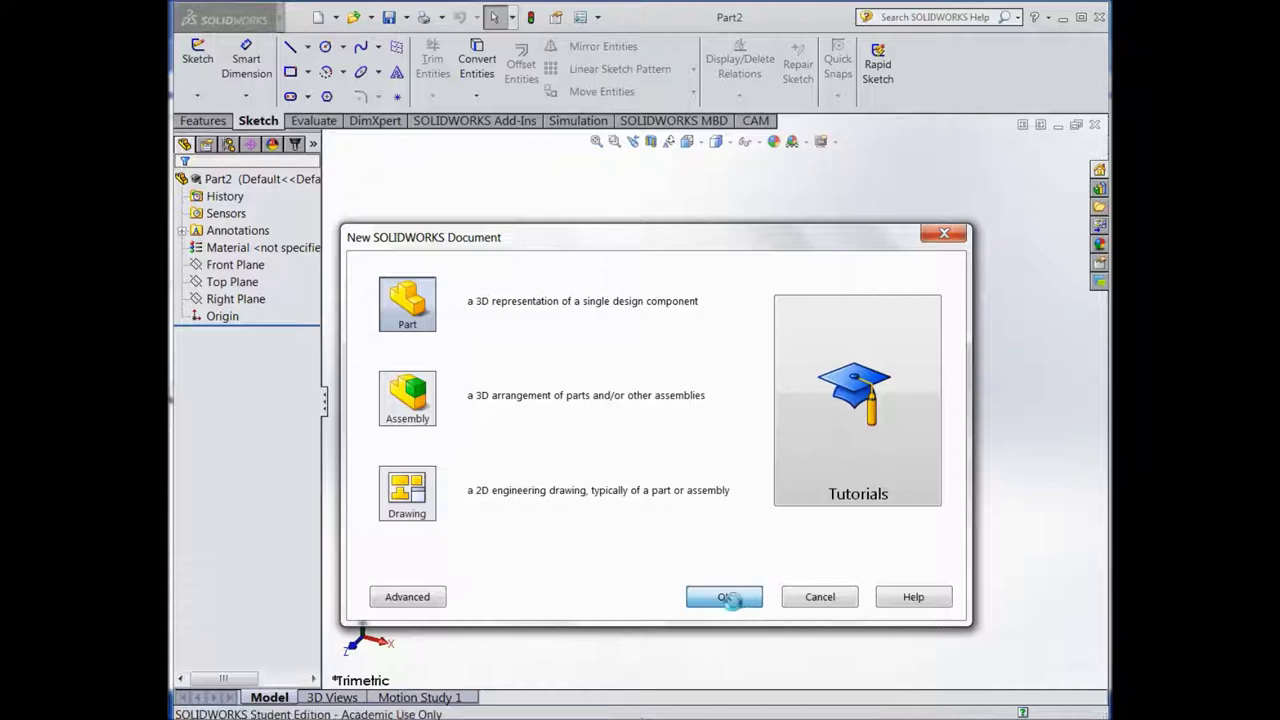
Start a new sketch on the Top Plane
{"action": "left_click", "coordinate": [292, 76]}
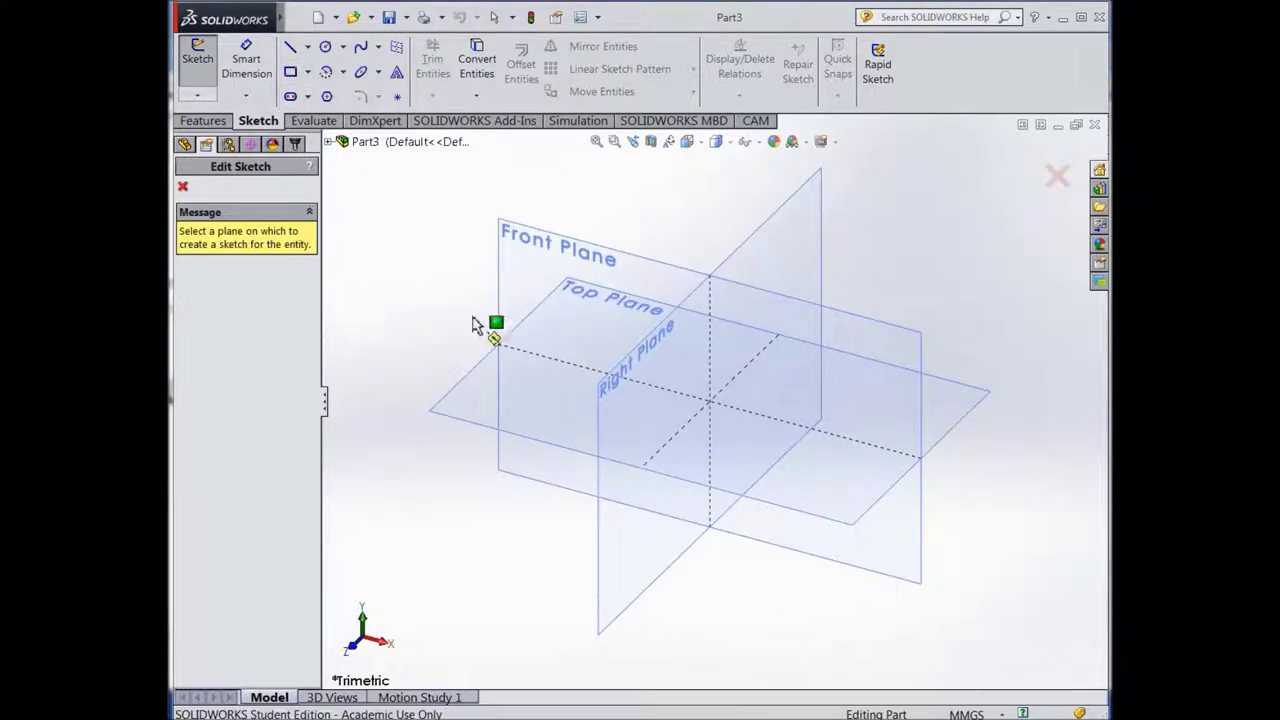
{"action": "left_click", "coordinate": [183, 189]}
{"action": "left_click", "coordinate": [220, 285]}
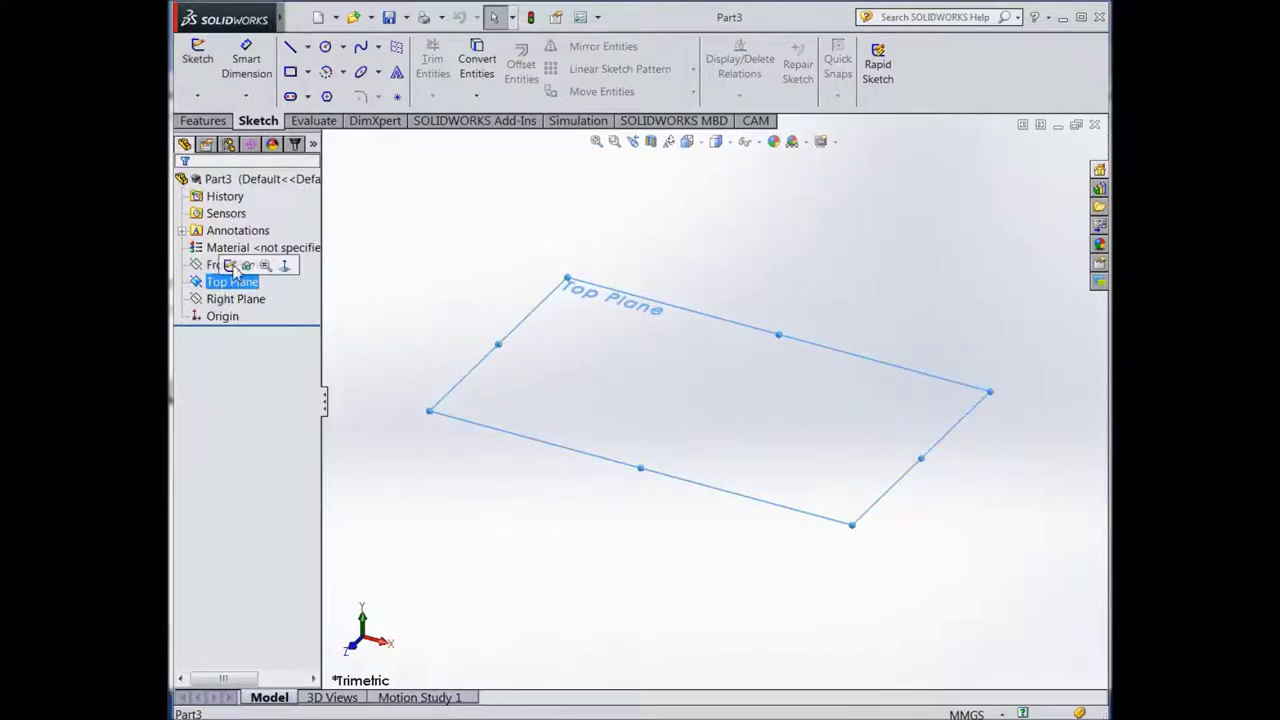
{"action": "left_click", "coordinate": [230, 265]}
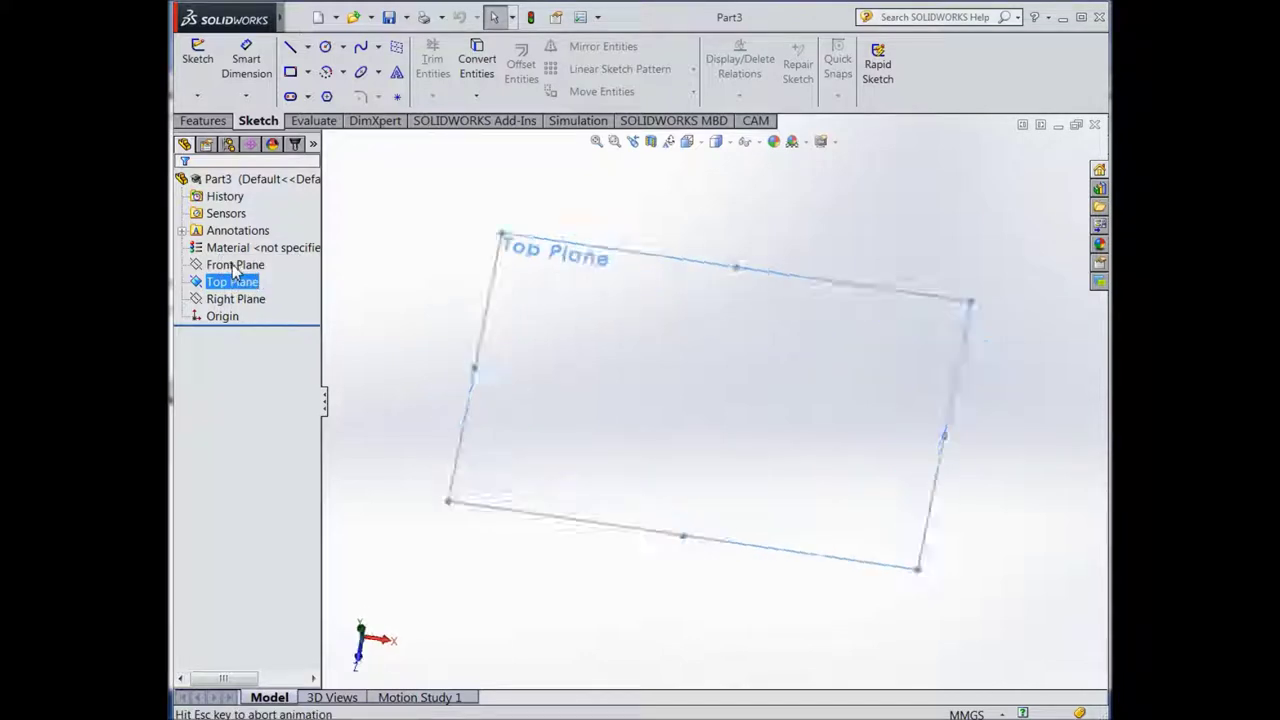
Sketch a corner rectangle about 158 mm long and 52 mm wide around the origin
{"action": "left_click", "coordinate": [290, 72]}
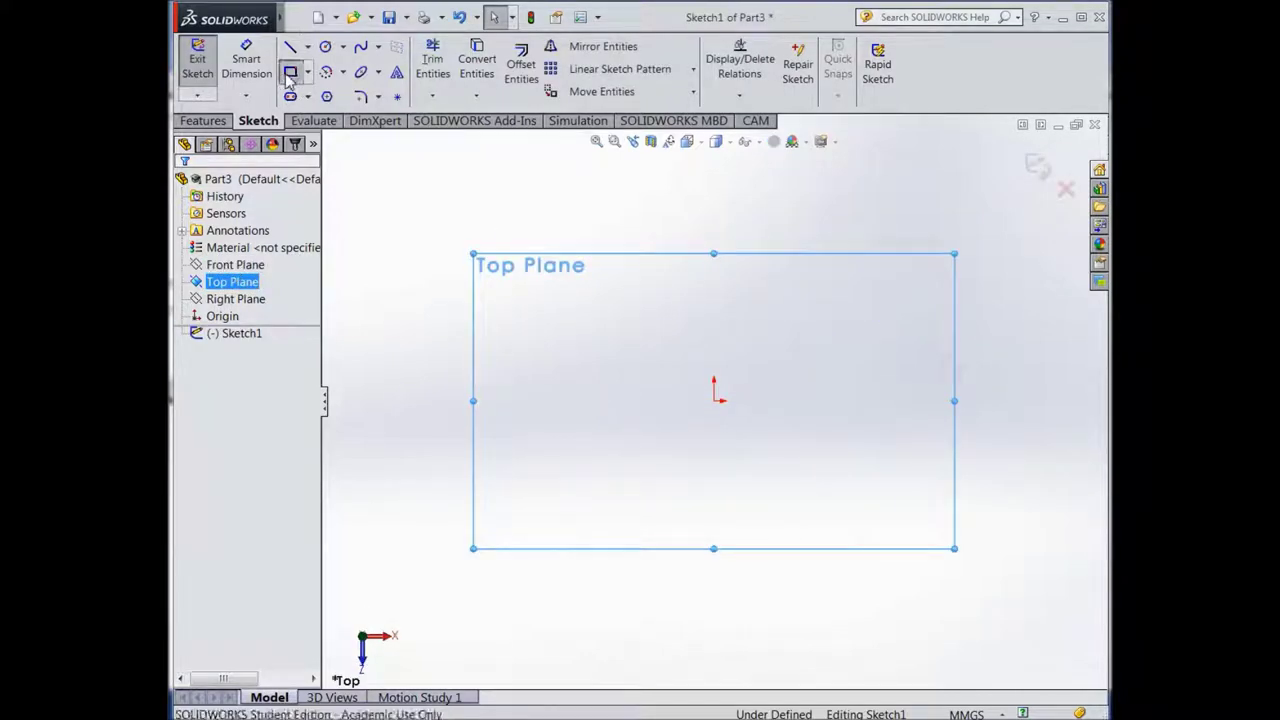
{"action": "left_click_drag", "start_coordinate": [501, 333], "coordinate": [501, 344]}
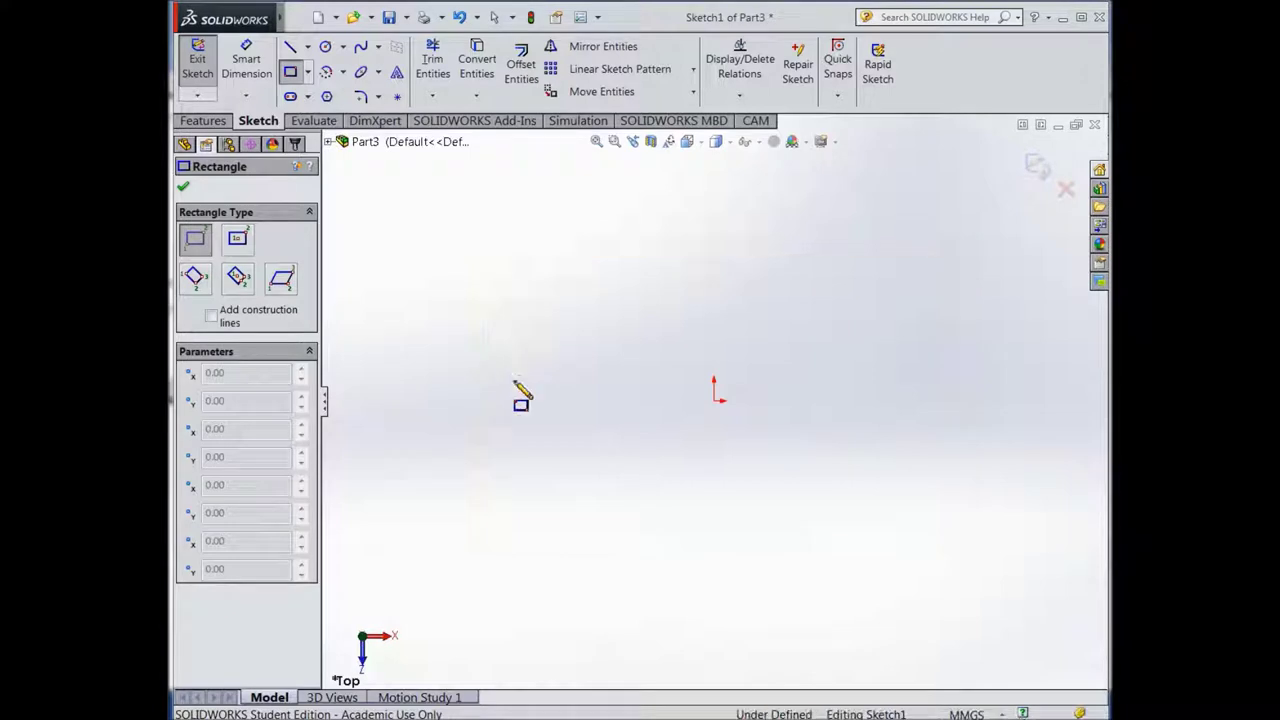
{"action": "left_click", "coordinate": [928, 470]}
{"action": "left_click", "coordinate": [929, 470]}
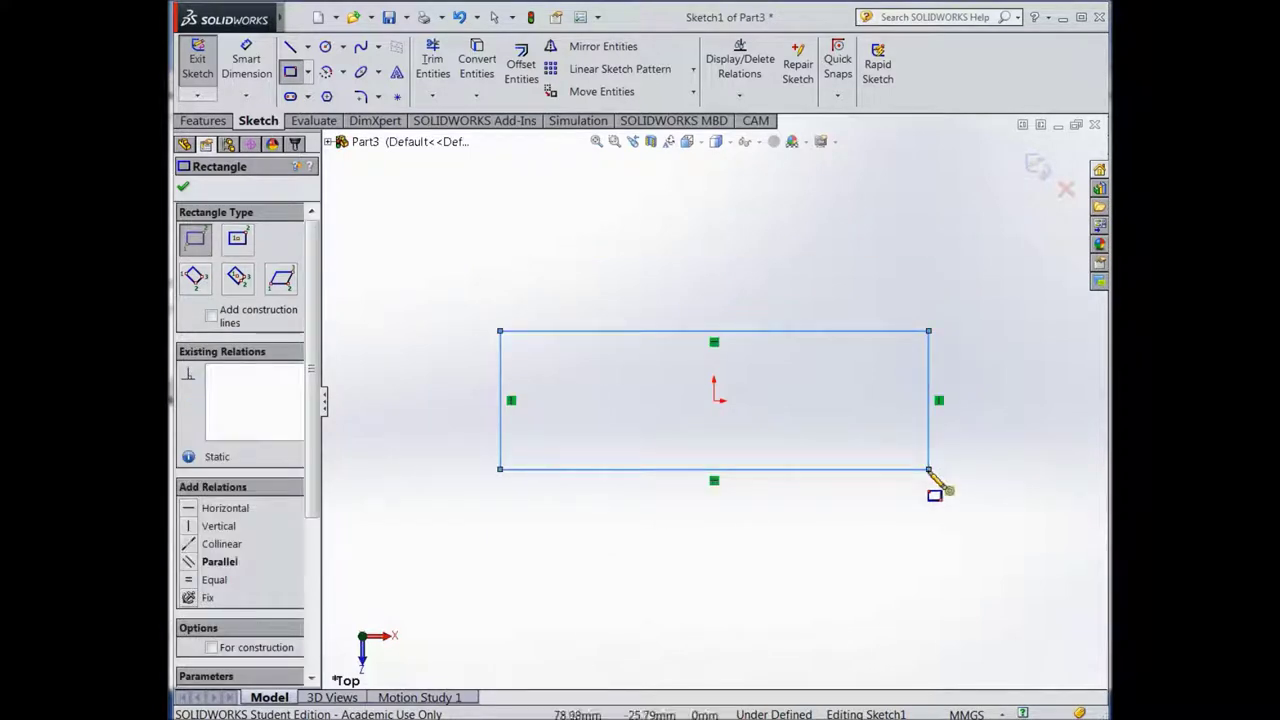
Dimension the rectangle's upper edge to 160 mm and its left edge to 40 mm
{"action": "left_click", "coordinate": [258, 74]}
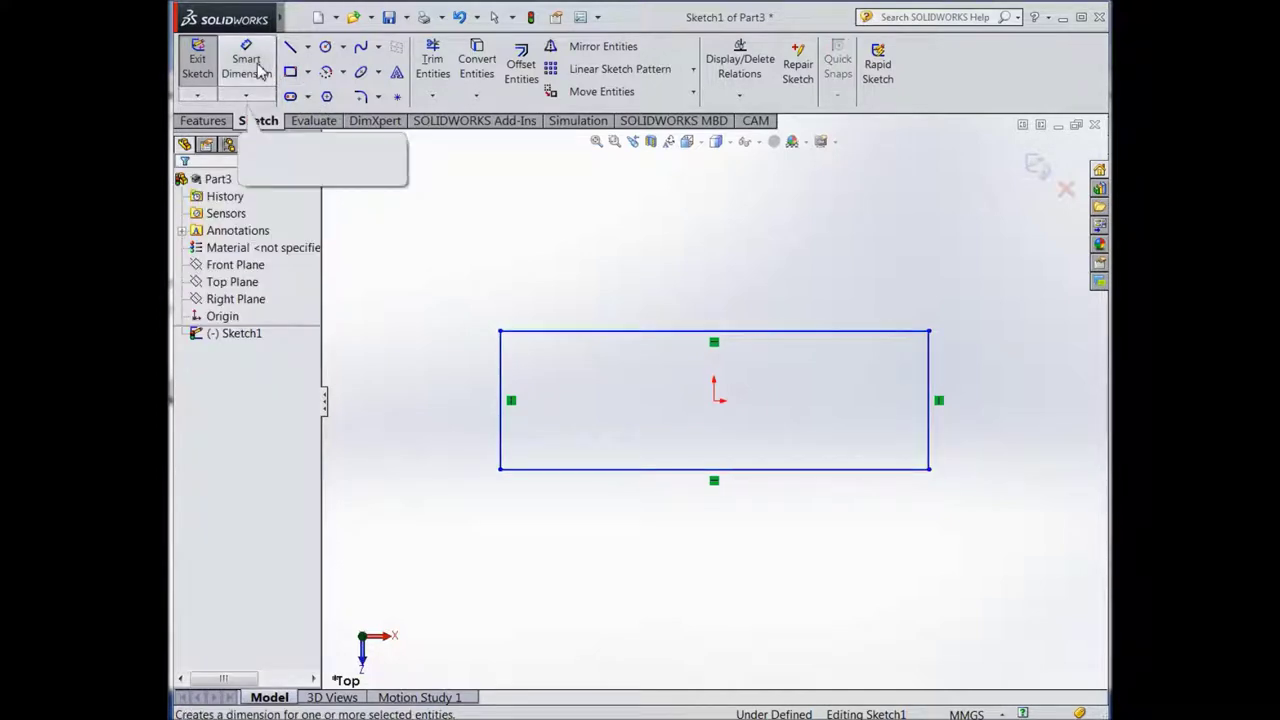
{"action": "left_click", "coordinate": [601, 331]}
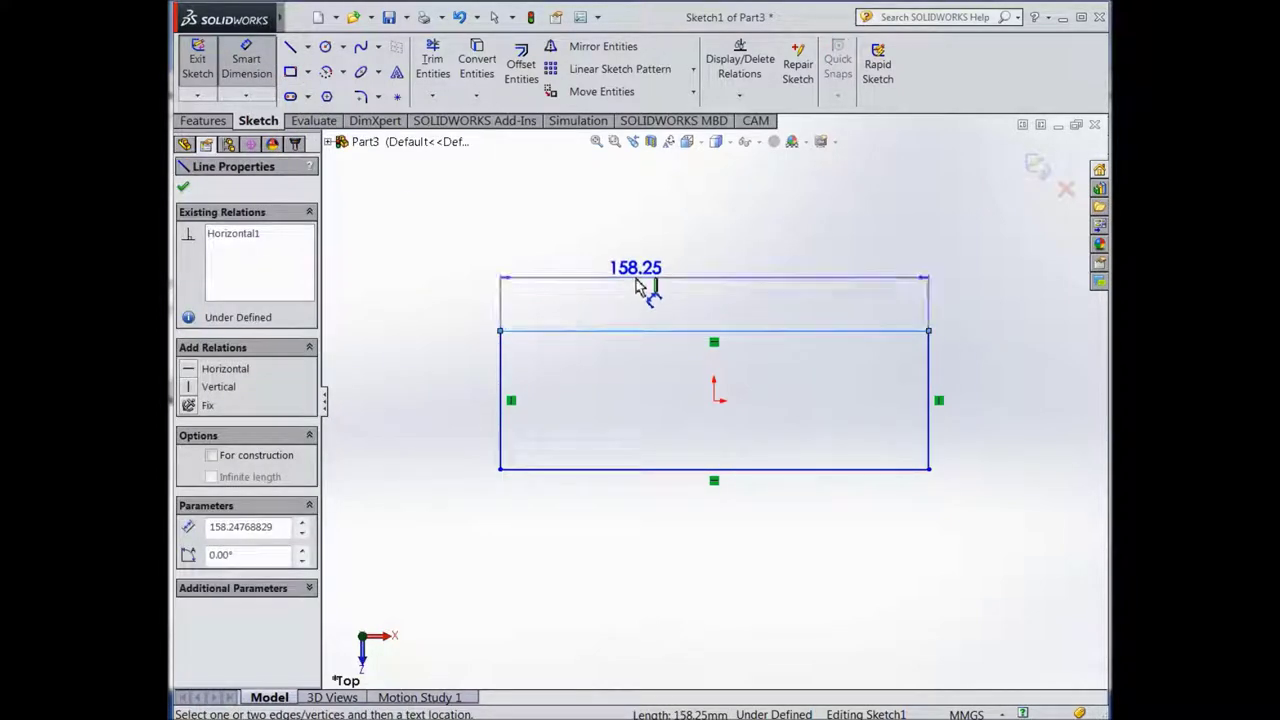
{"action": "left_click", "coordinate": [646, 284]}
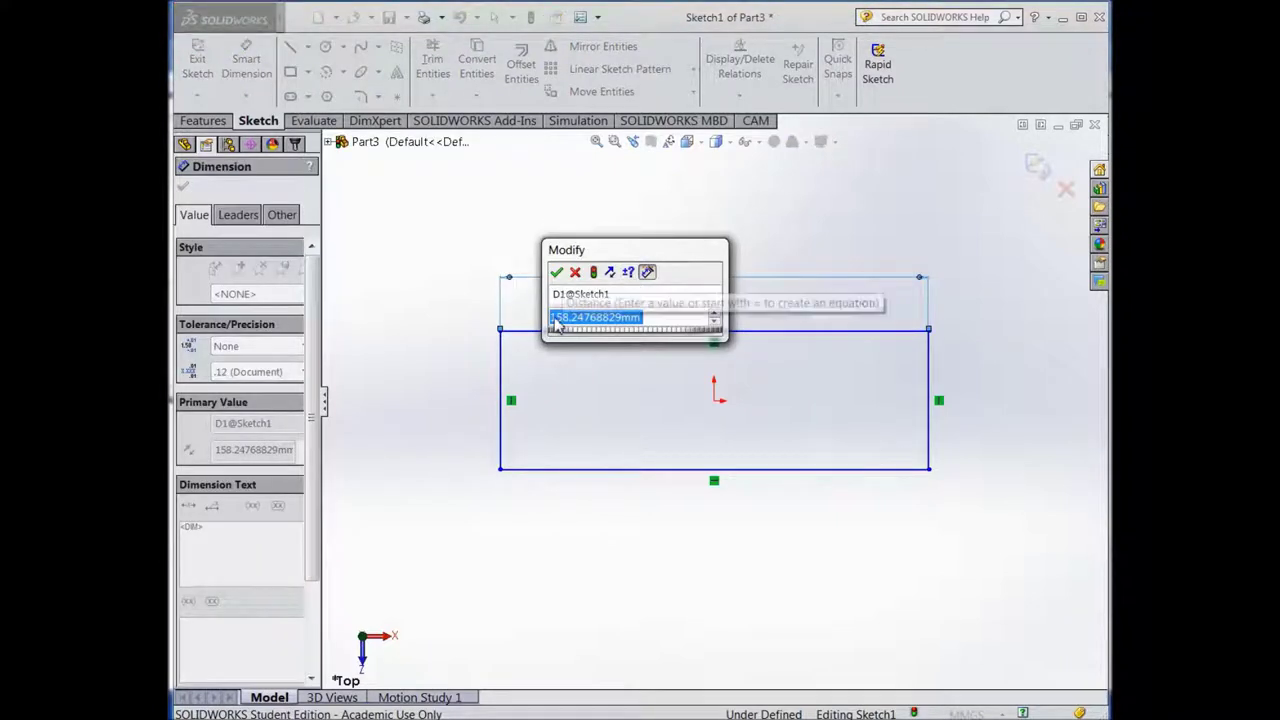
{"action": "type", "text": "160"}
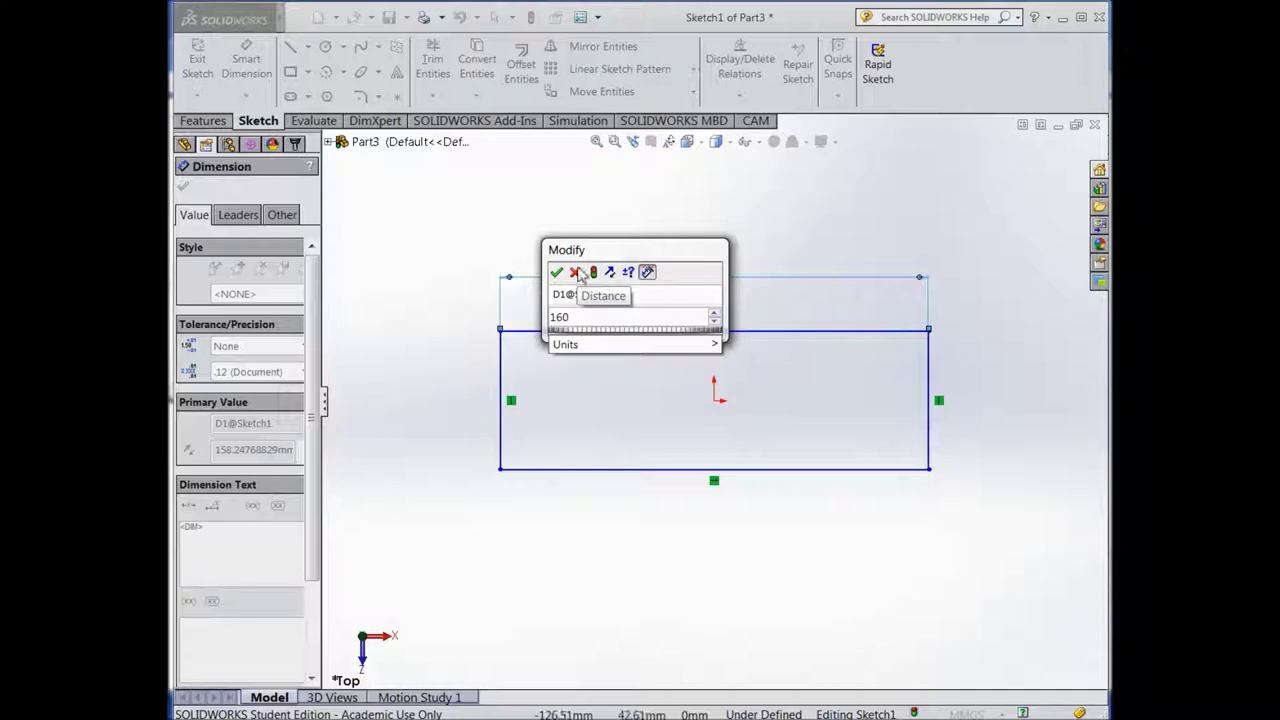
{"action": "left_click", "coordinate": [556, 272]}
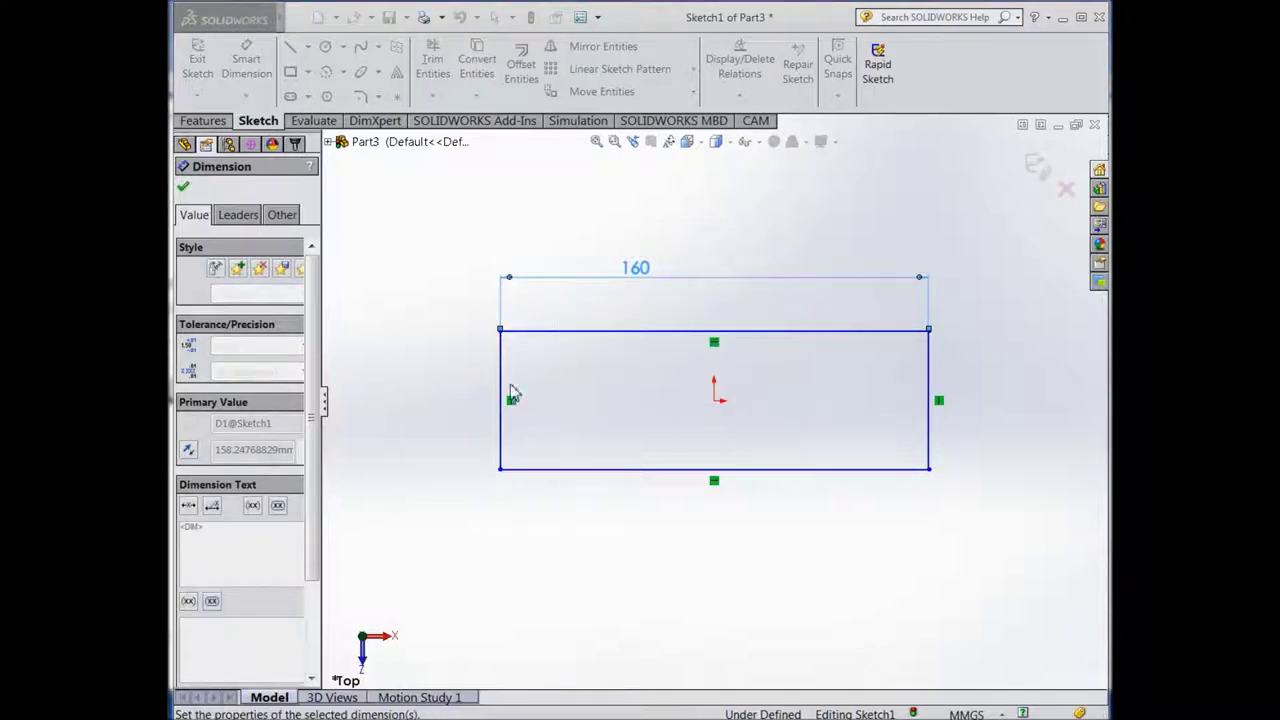
{"action": "left_click", "coordinate": [502, 394]}
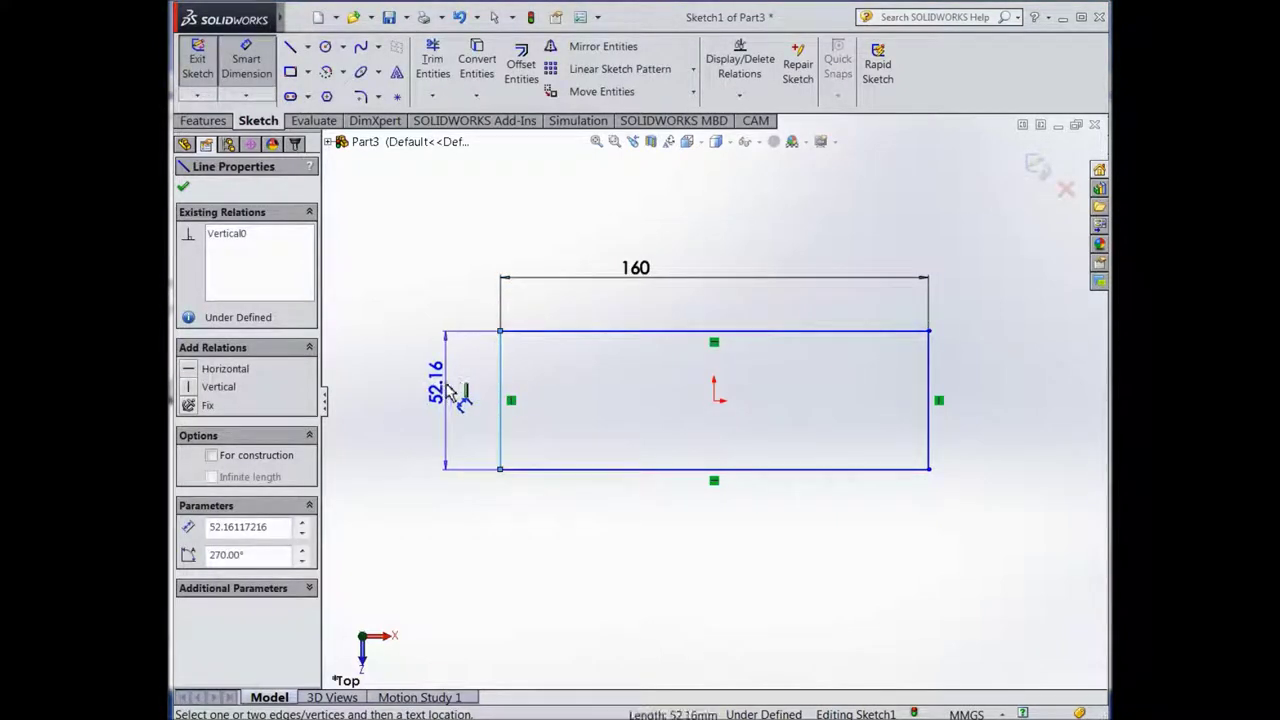
{"action": "left_click", "coordinate": [455, 393]}
{"action": "type", "text": "40"}
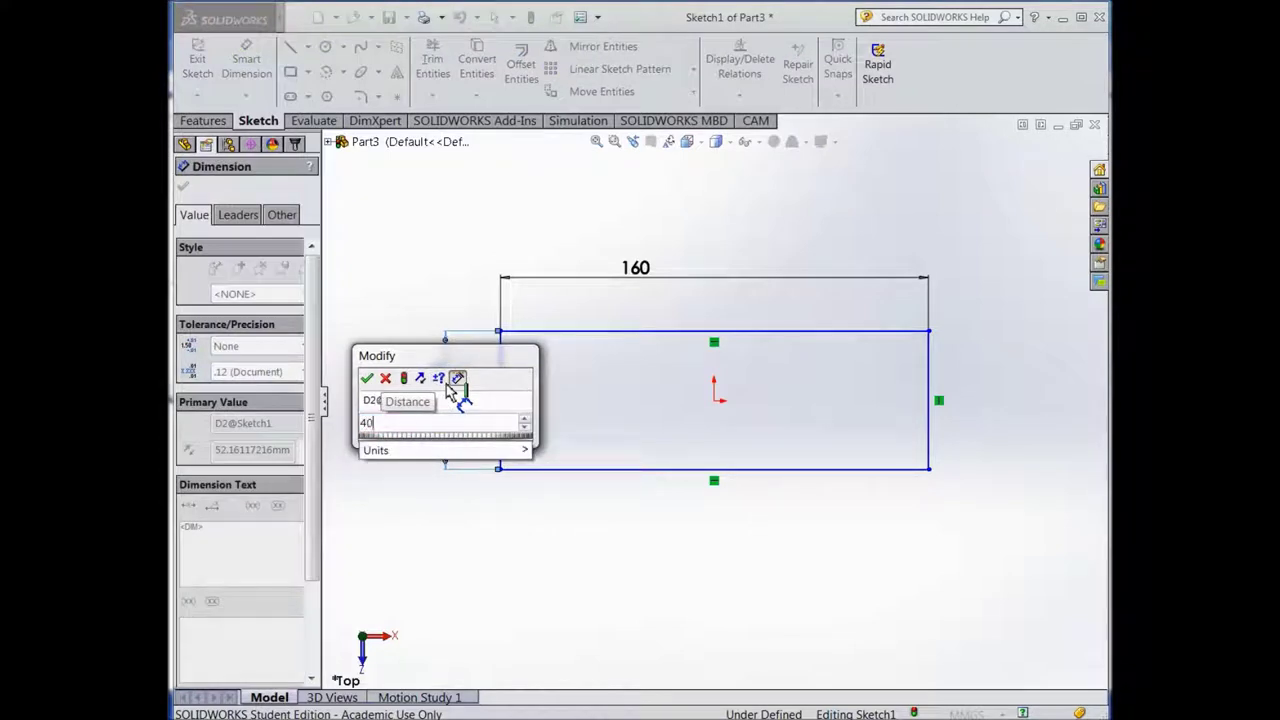
{"action": "left_click", "coordinate": [367, 379]}
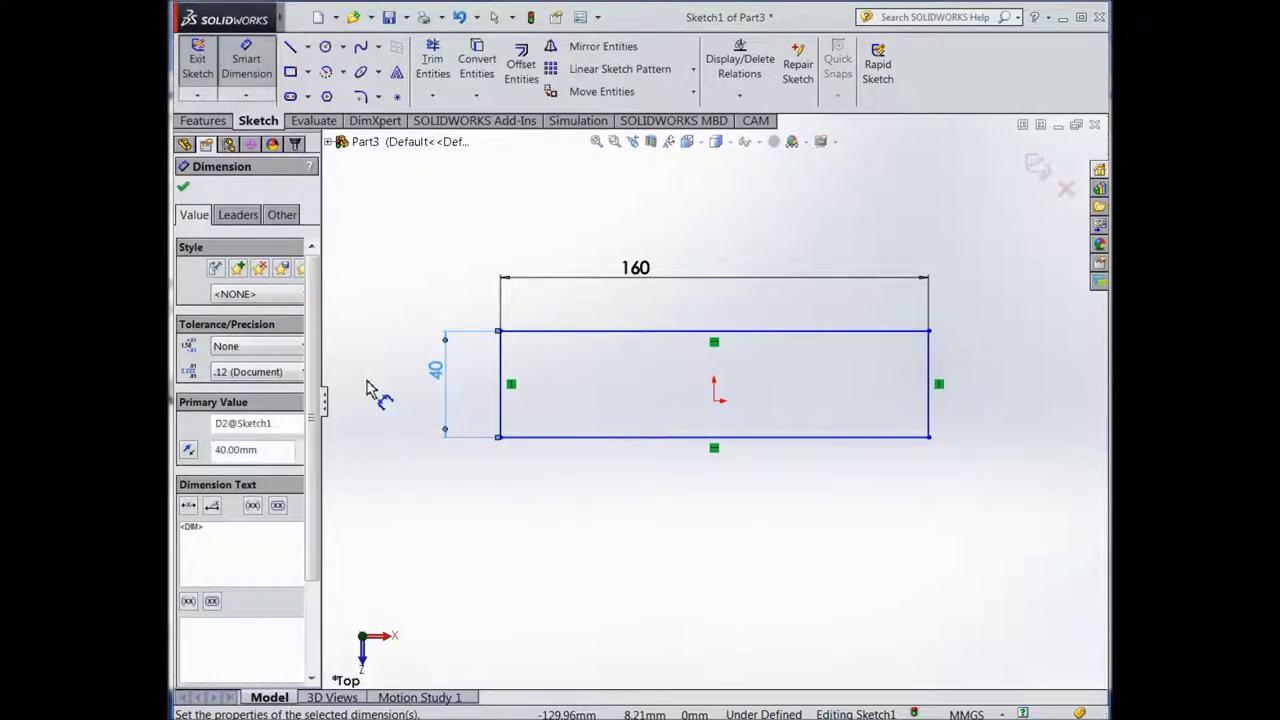
Draw a line about 44 mm long from the midpoint of the rectangle's right edge diagonally down past the lower edge
{"action": "left_click", "coordinate": [290, 50]}
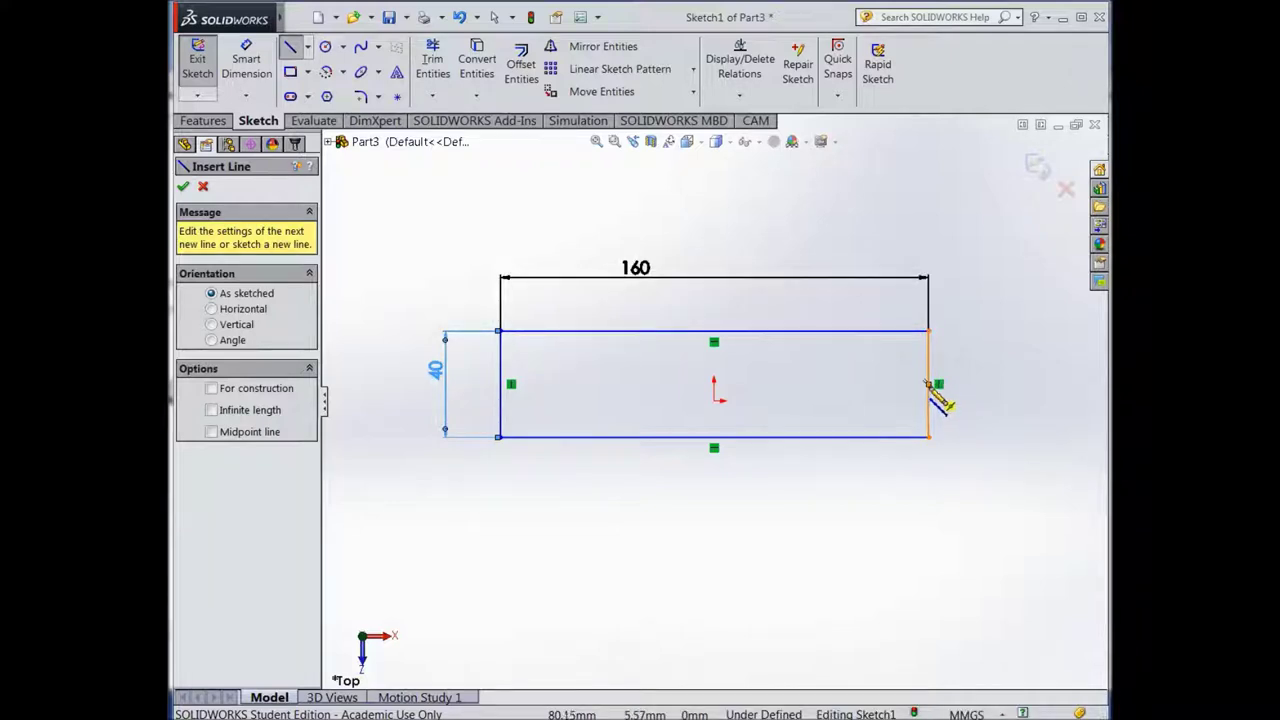
{"action": "key", "text": "Escape"}
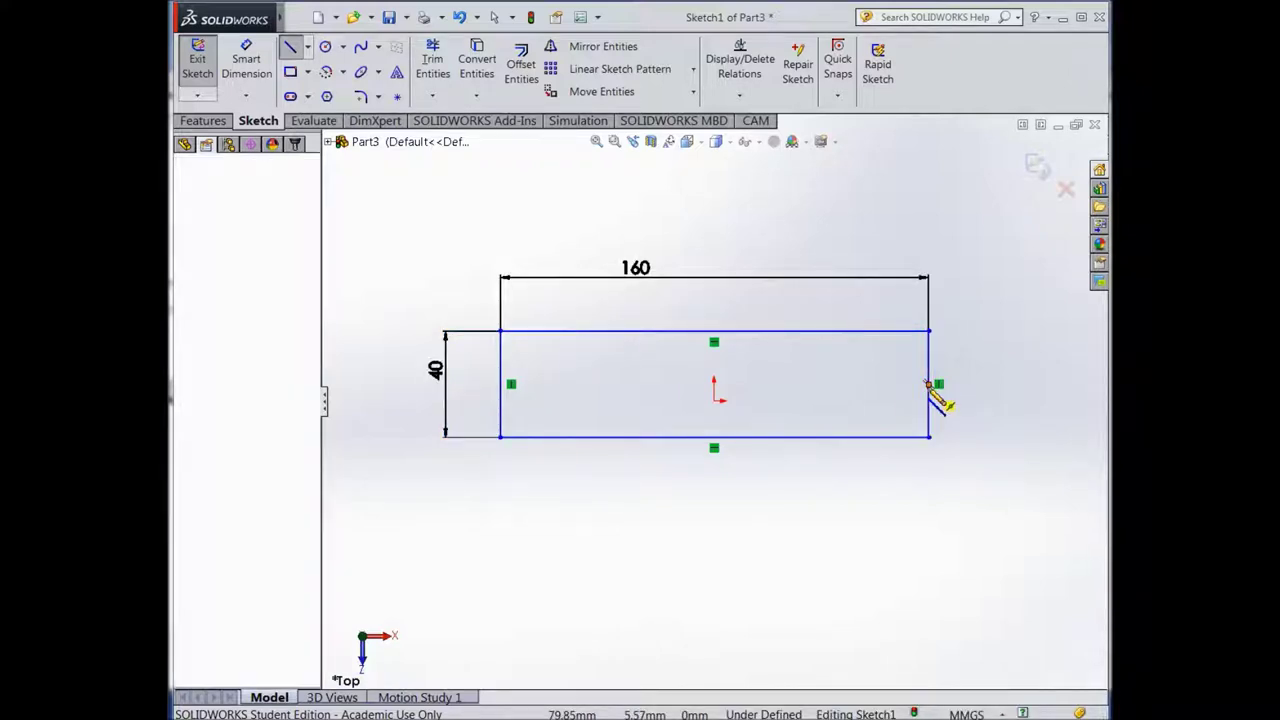
{"action": "left_click", "coordinate": [838, 458]}
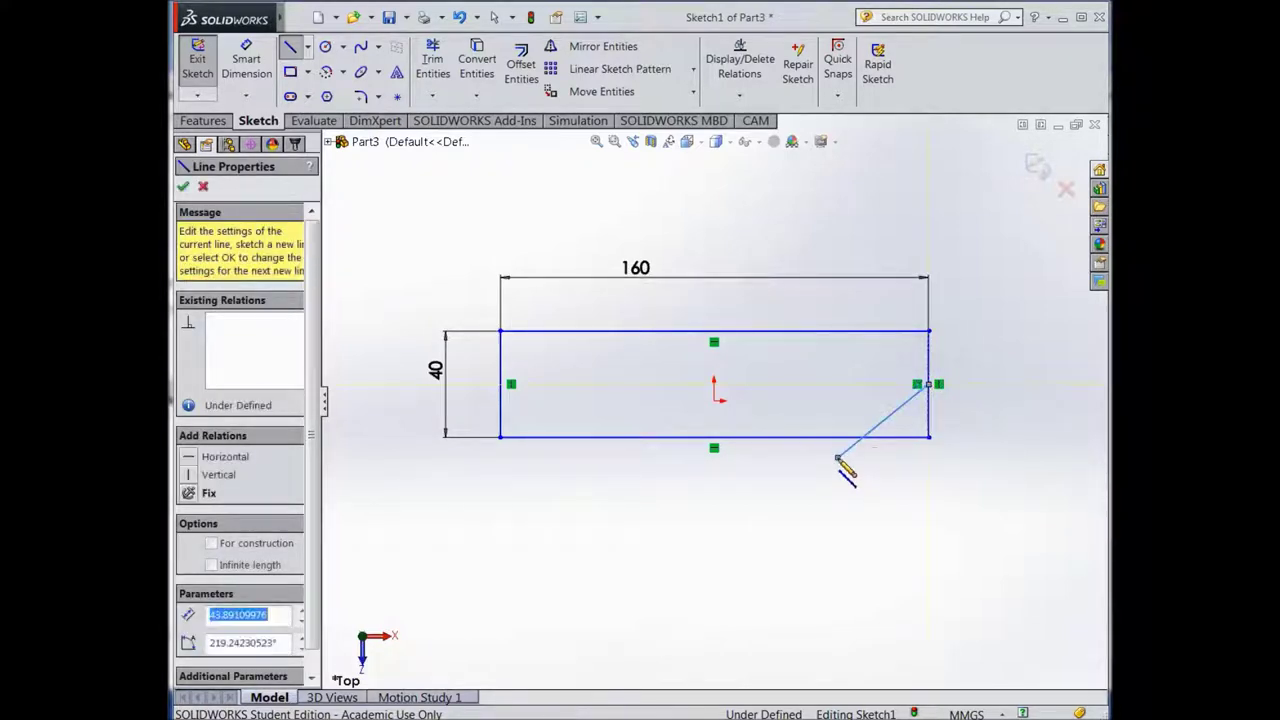
{"action": "left_click", "coordinate": [201, 189]}
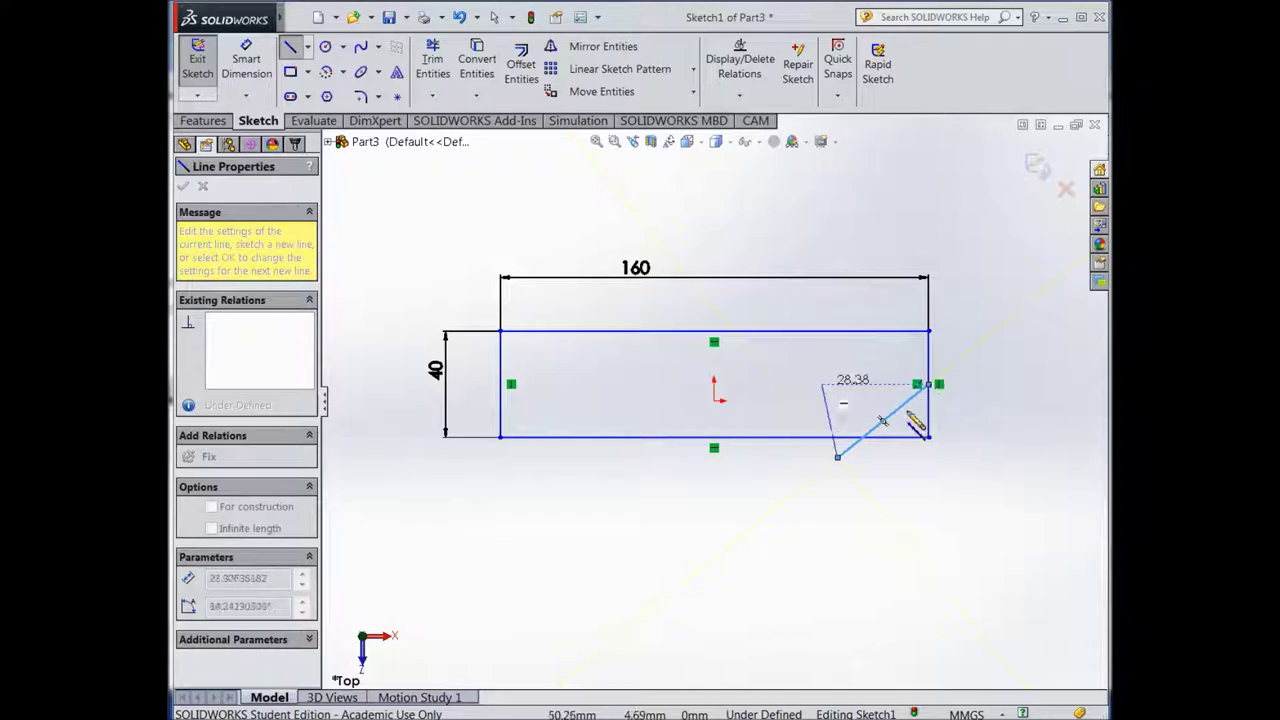
{"action": "key", "text": "Escape"}
{"action": "key", "text": "Escape"}
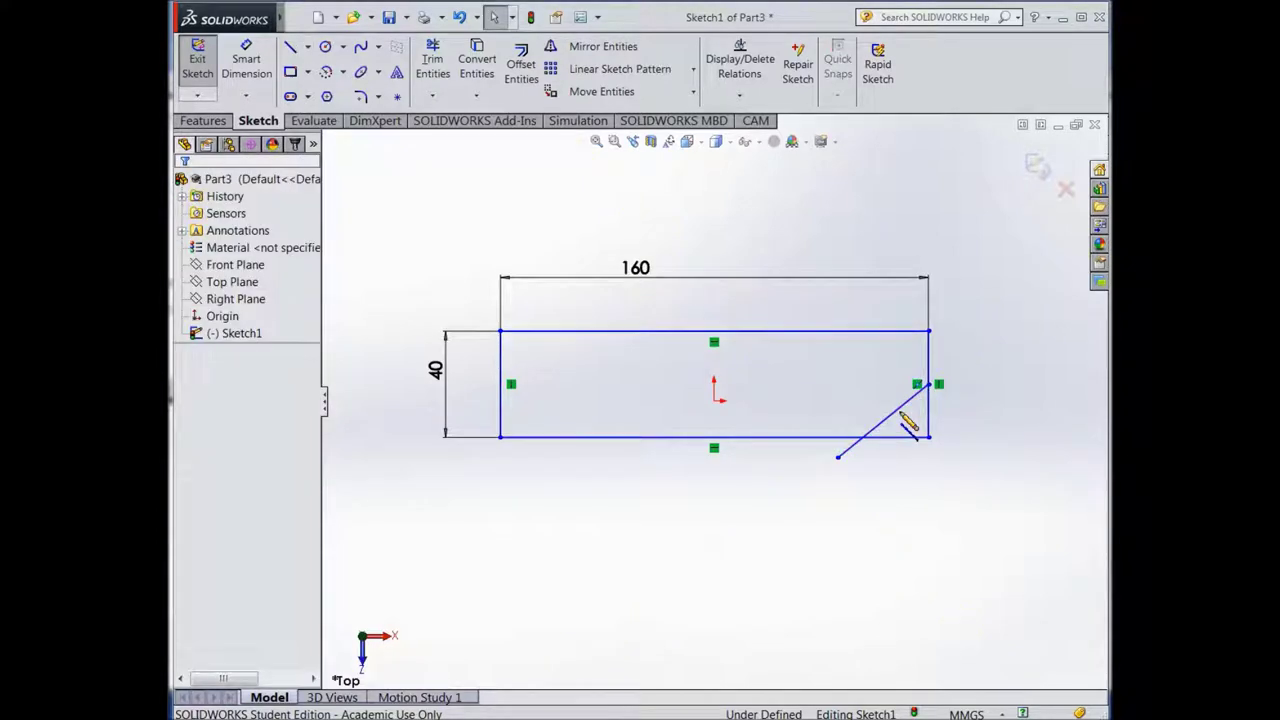
Draw a second line about 50 mm long from the same right-edge midpoint diagonally up past the upper edge
{"action": "left_click", "coordinate": [290, 47]}
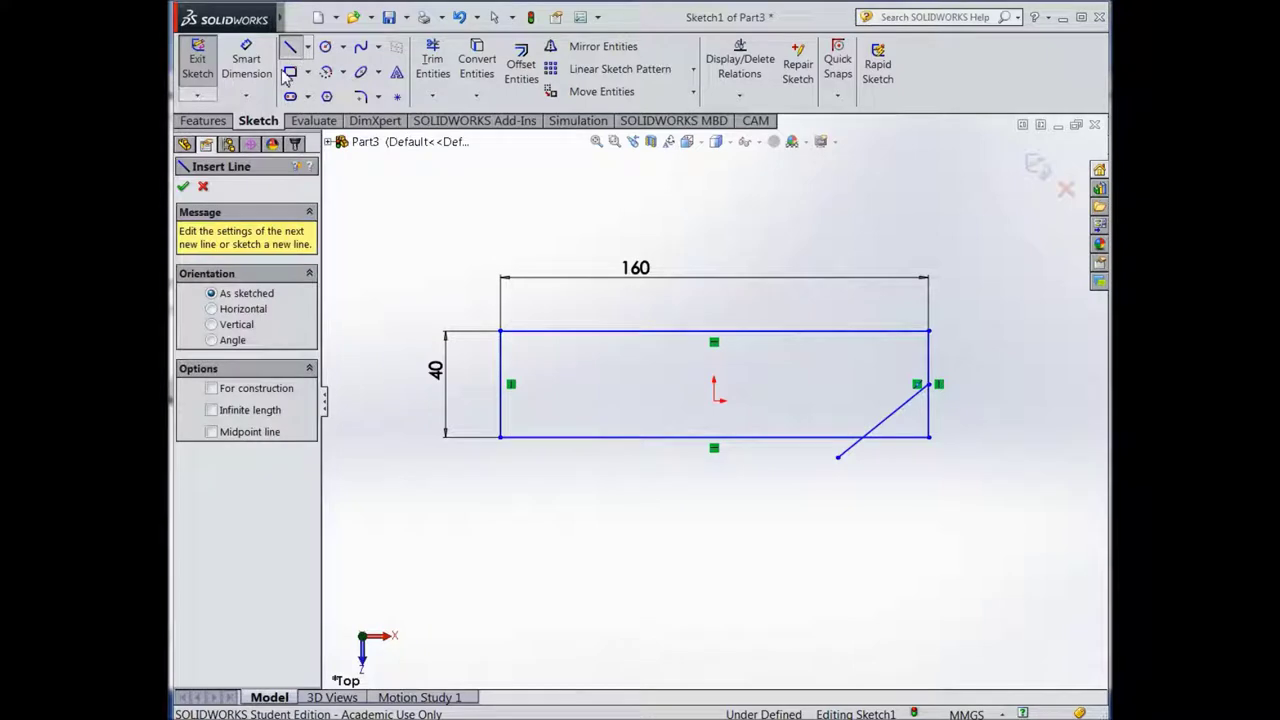
{"action": "left_click", "coordinate": [930, 386]}
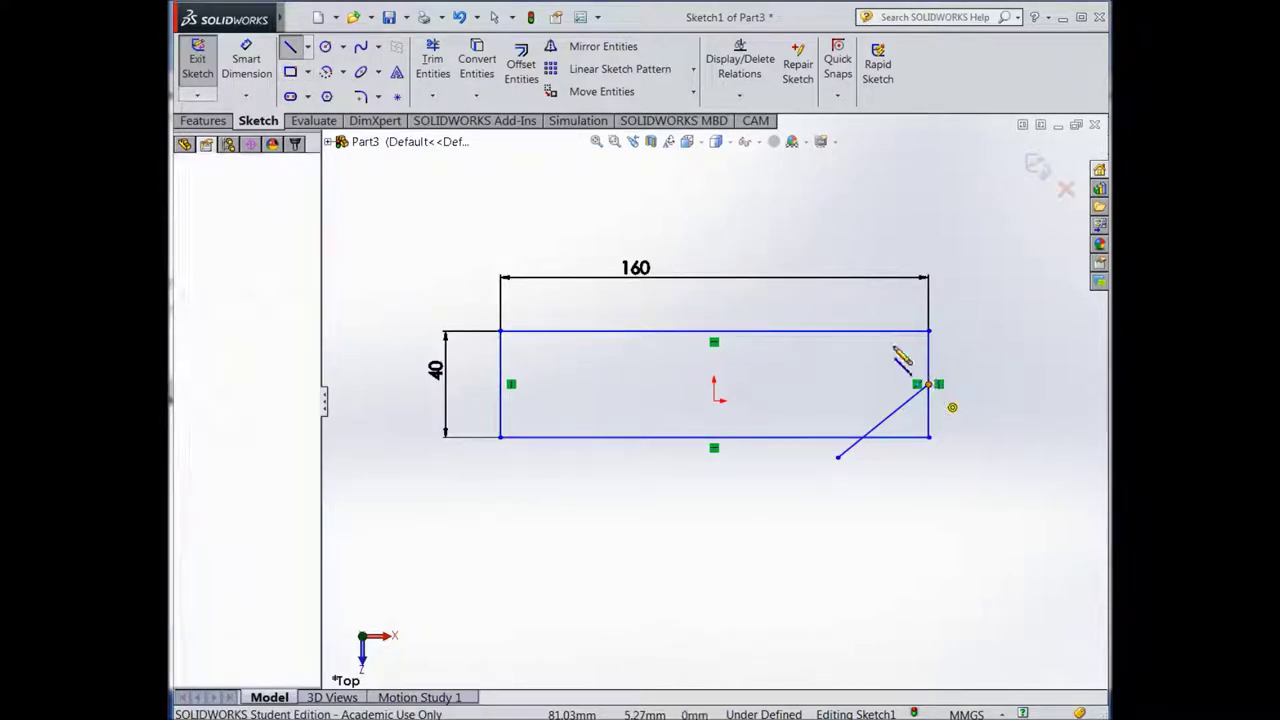
{"action": "left_click", "coordinate": [815, 314]}
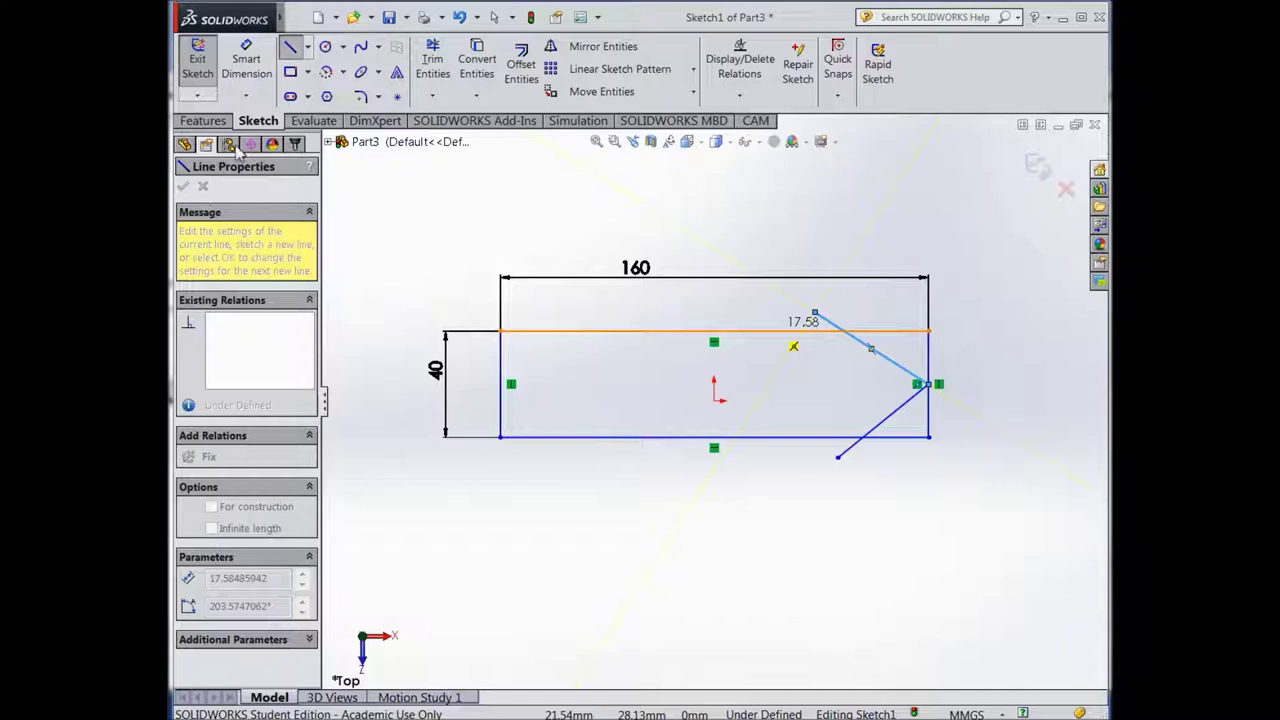
Dimension the angle between the rectangle's upper edge and the upper diagonal line to 45 degrees
{"action": "left_click", "coordinate": [244, 64]}
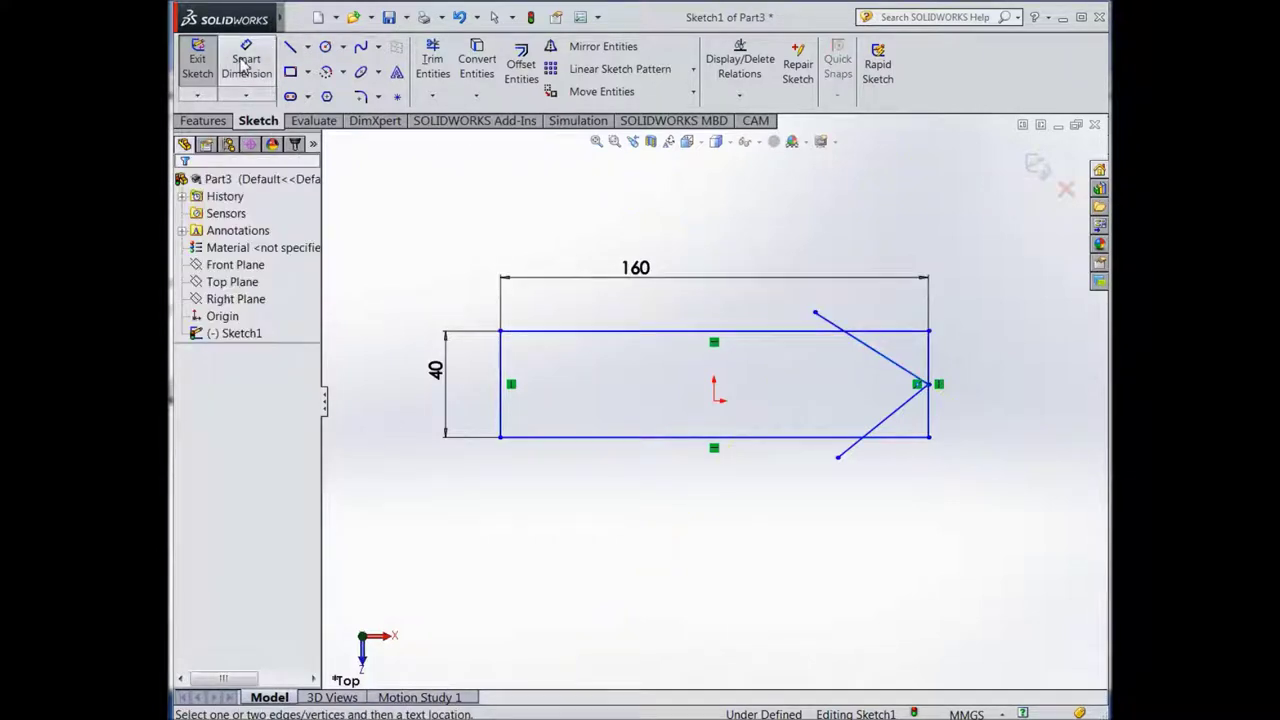
{"action": "left_click", "coordinate": [903, 334]}
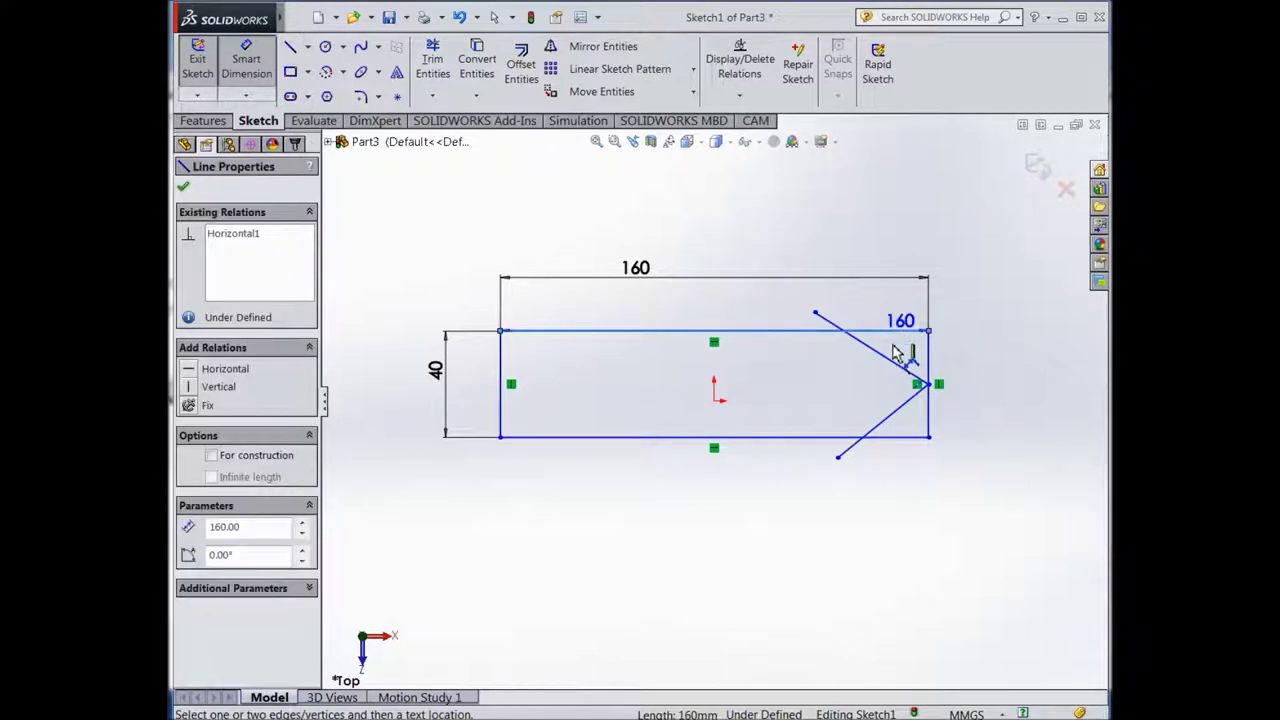
{"action": "left_click", "coordinate": [900, 366]}
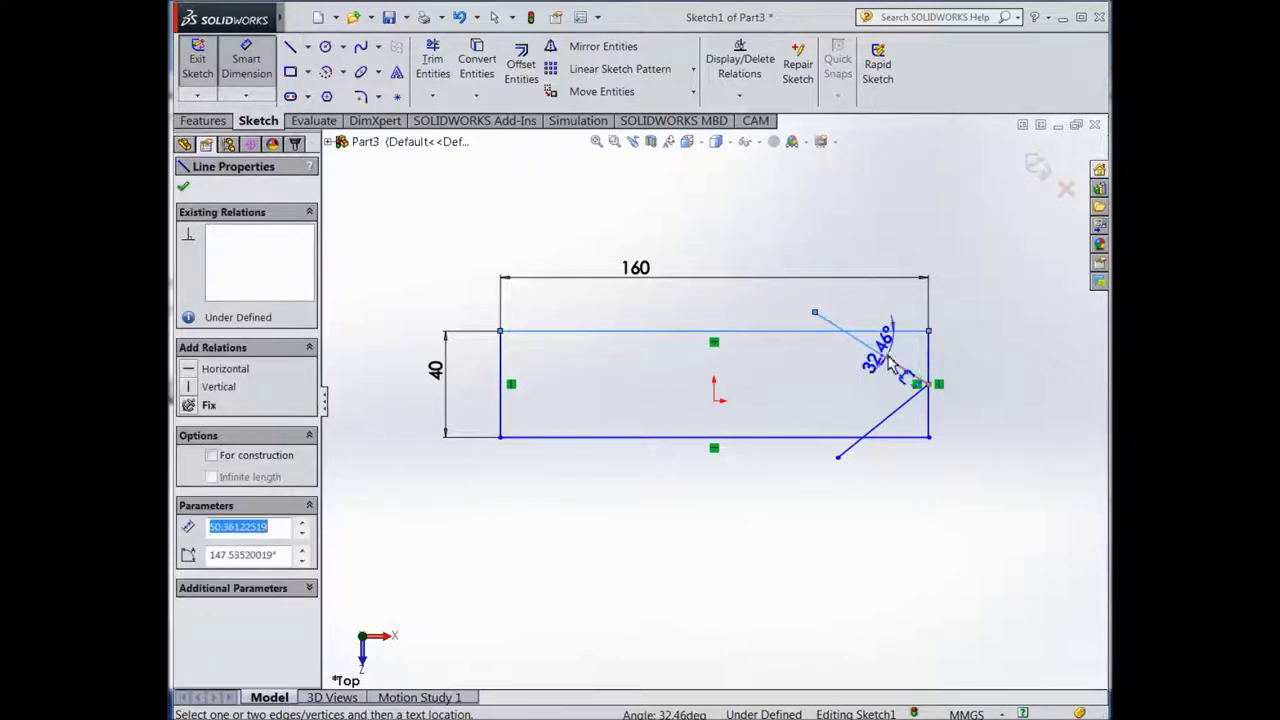
{"action": "left_click", "coordinate": [938, 364]}
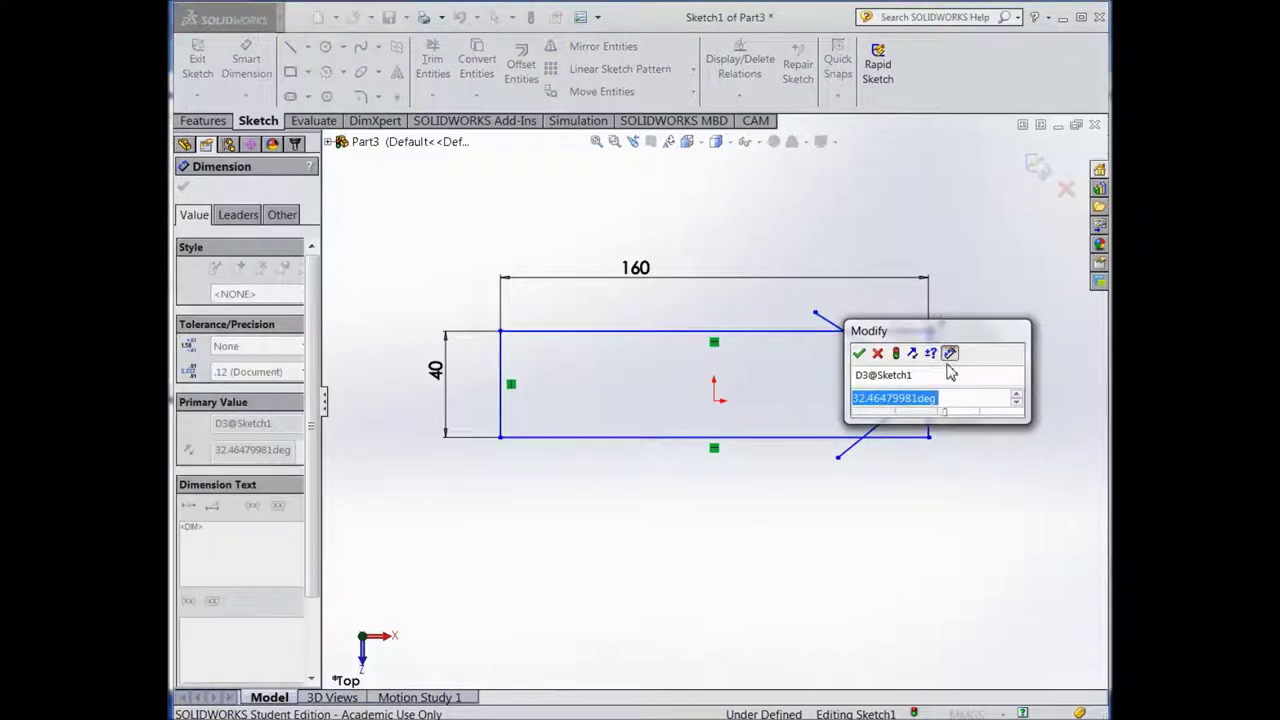
{"action": "type", "text": "45"}
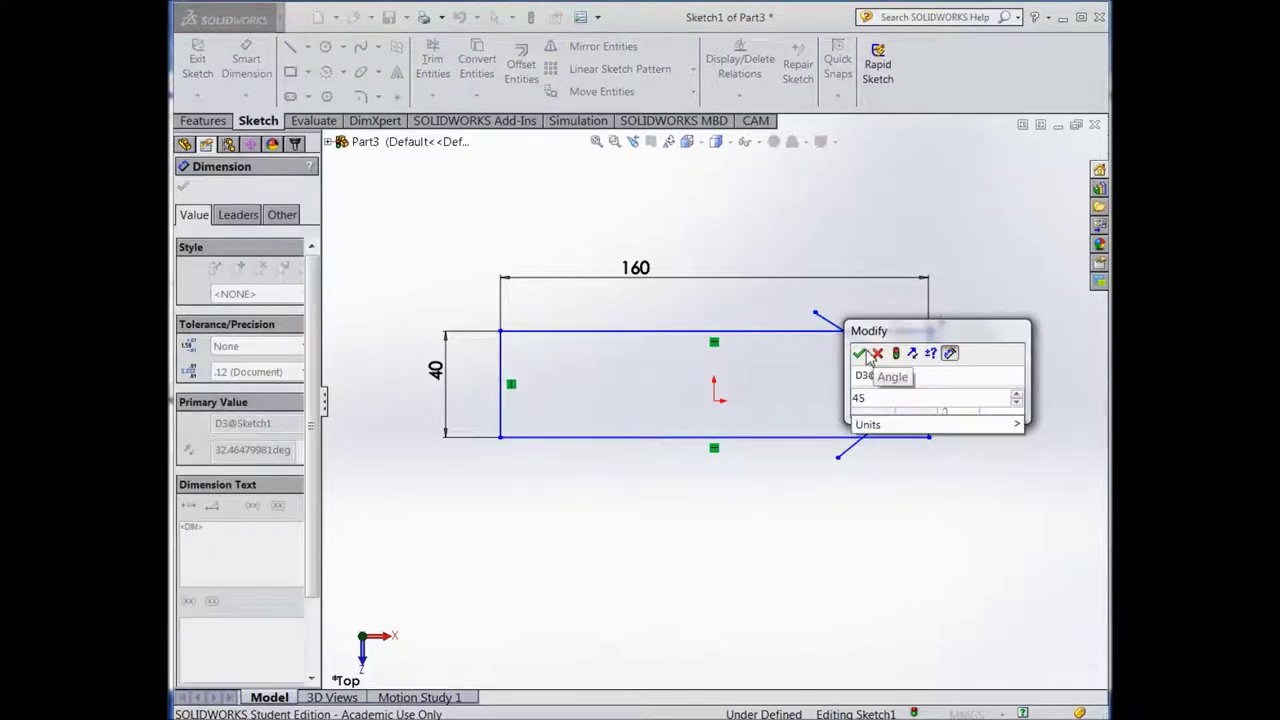
{"action": "left_click", "coordinate": [859, 354]}
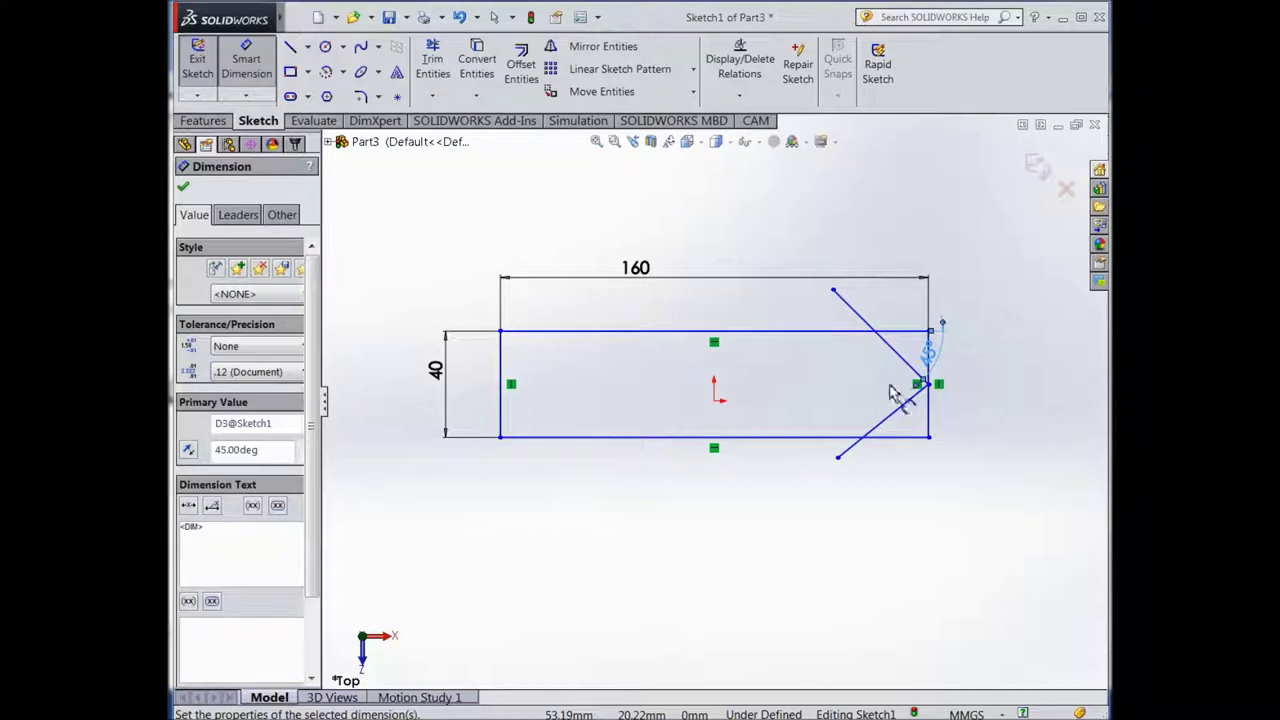
Dimension the angle between the lower diagonal line and the rectangle's lower edge to 45 degrees
{"action": "left_click", "coordinate": [900, 418]}
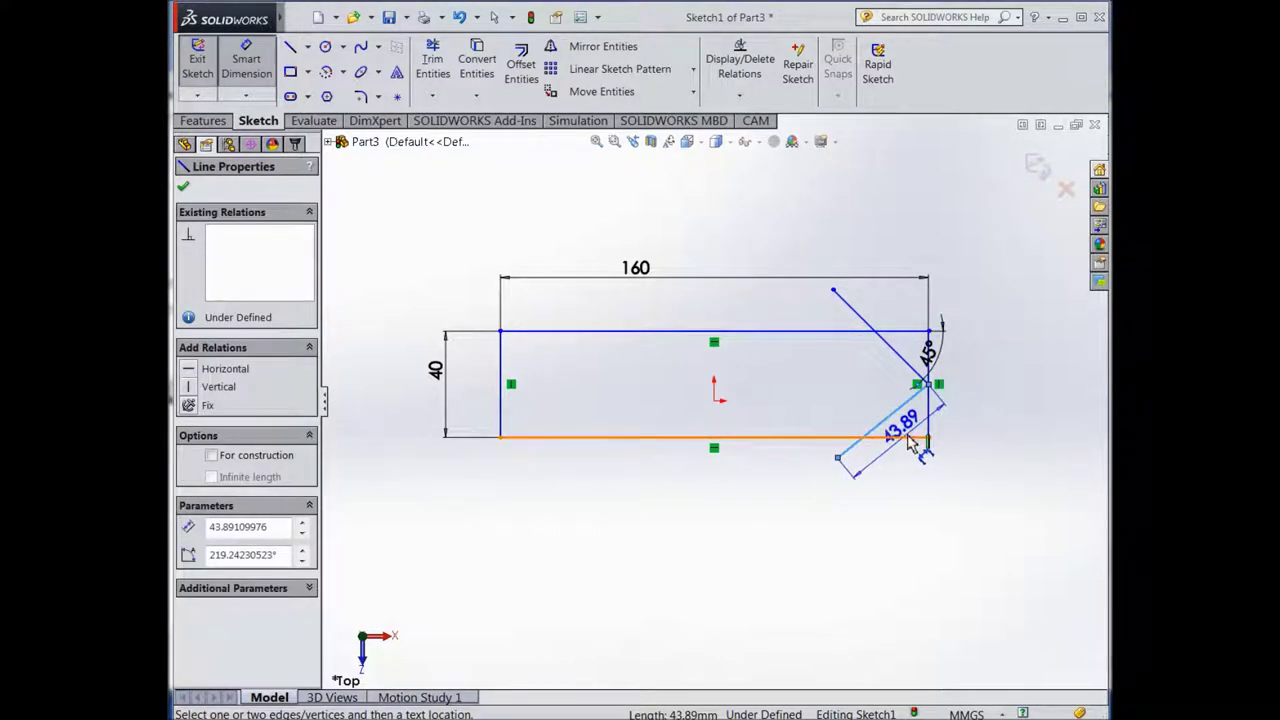
{"action": "left_click", "coordinate": [909, 439]}
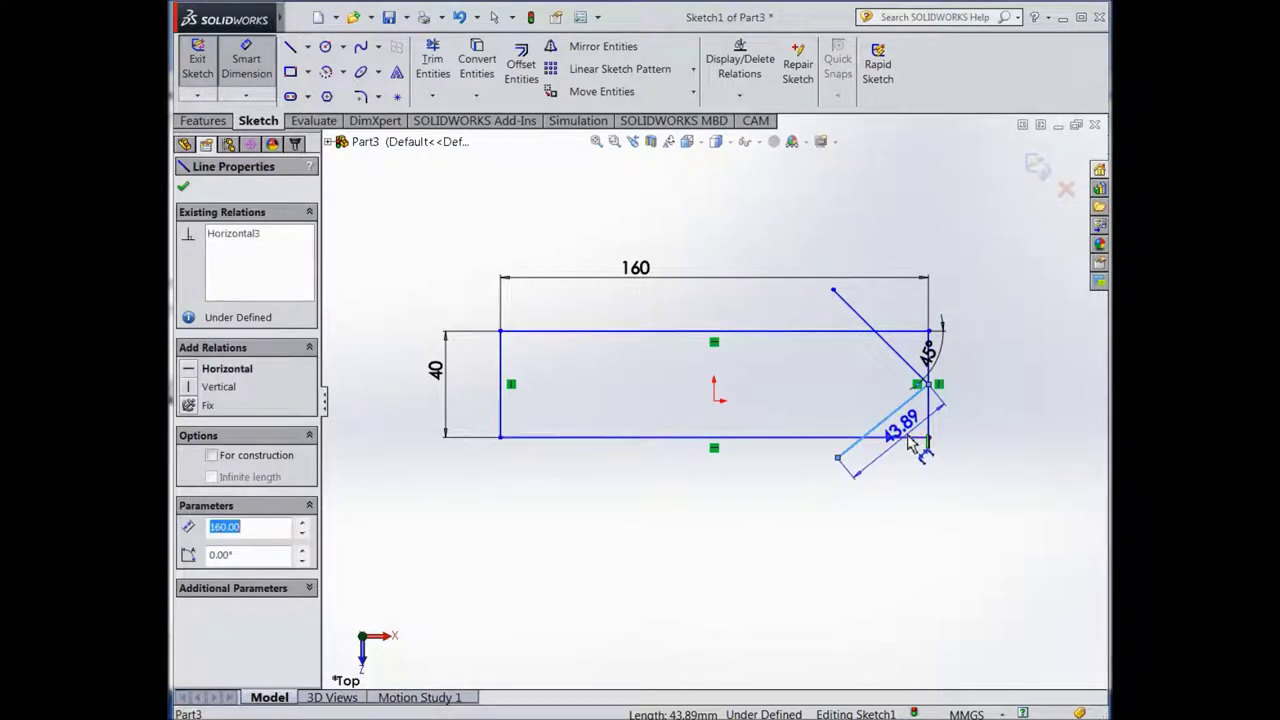
{"action": "left_click", "coordinate": [1006, 438]}
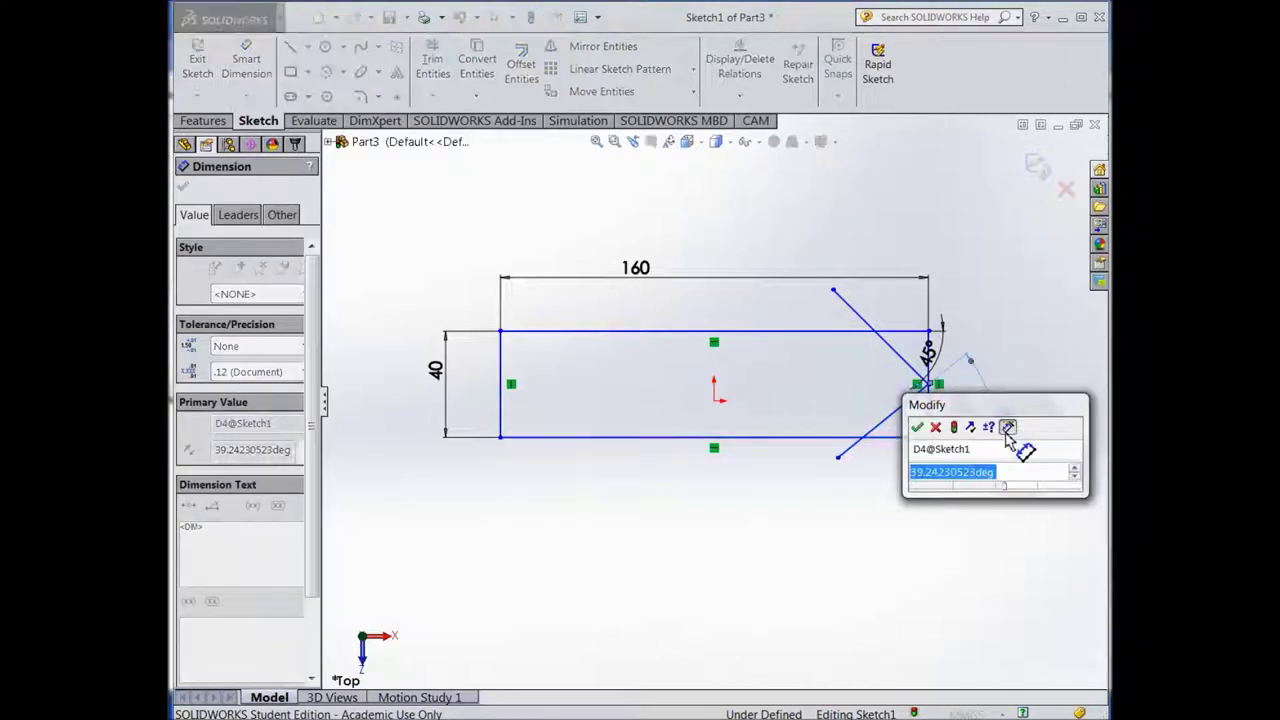
{"action": "type", "text": "45"}
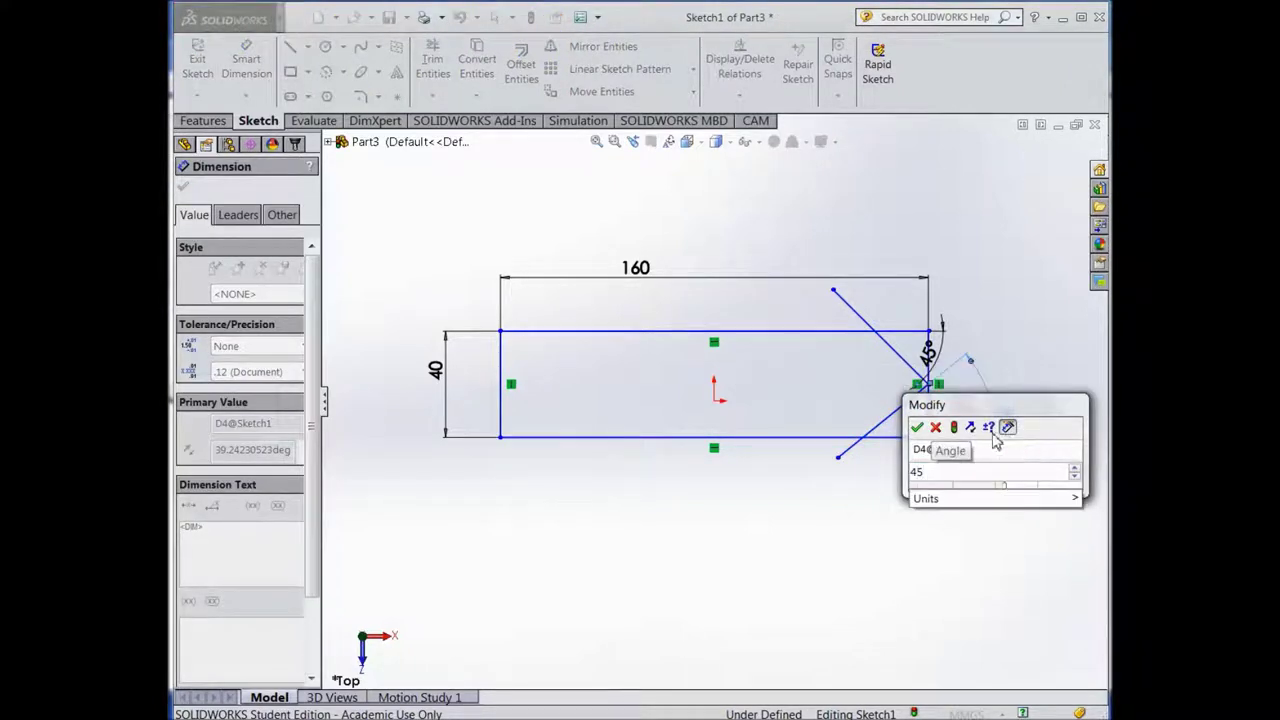
{"action": "left_click", "coordinate": [918, 429]}
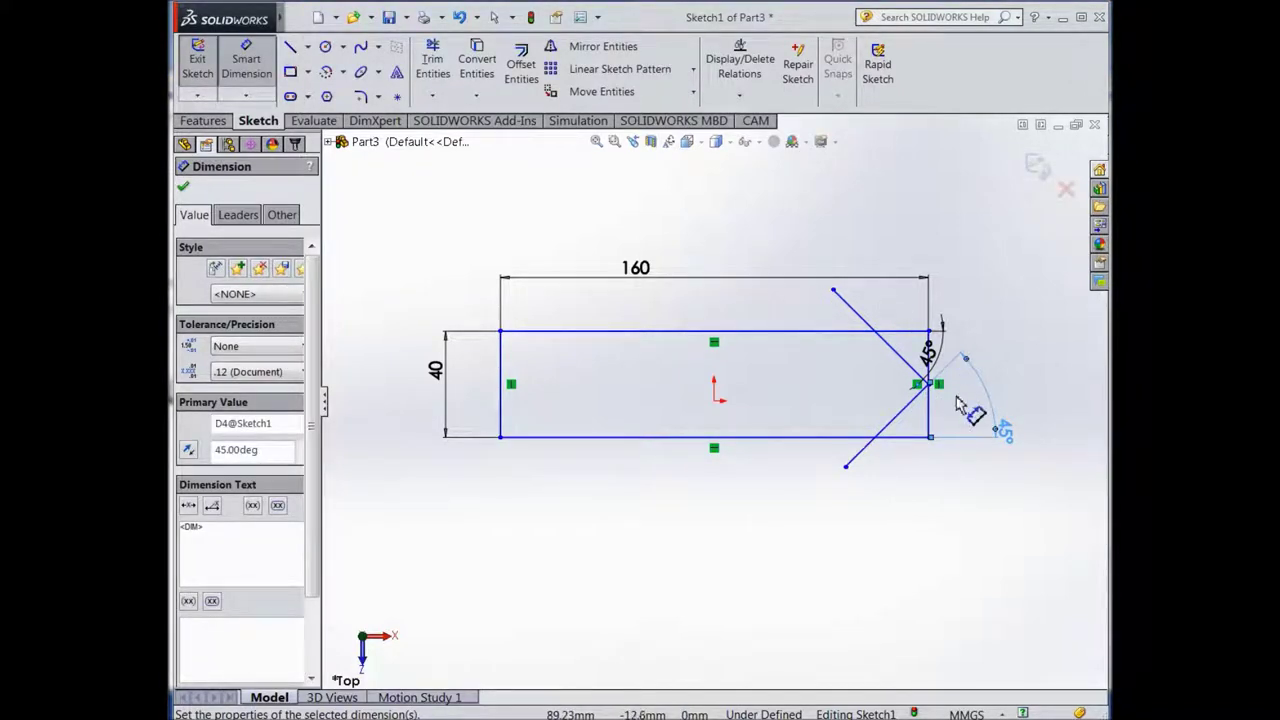
Trim the diagonal lines' overhangs and the rectangle's right-hand corner segments to leave a closed profile with a pointed right end
{"action": "left_click", "coordinate": [433, 58]}
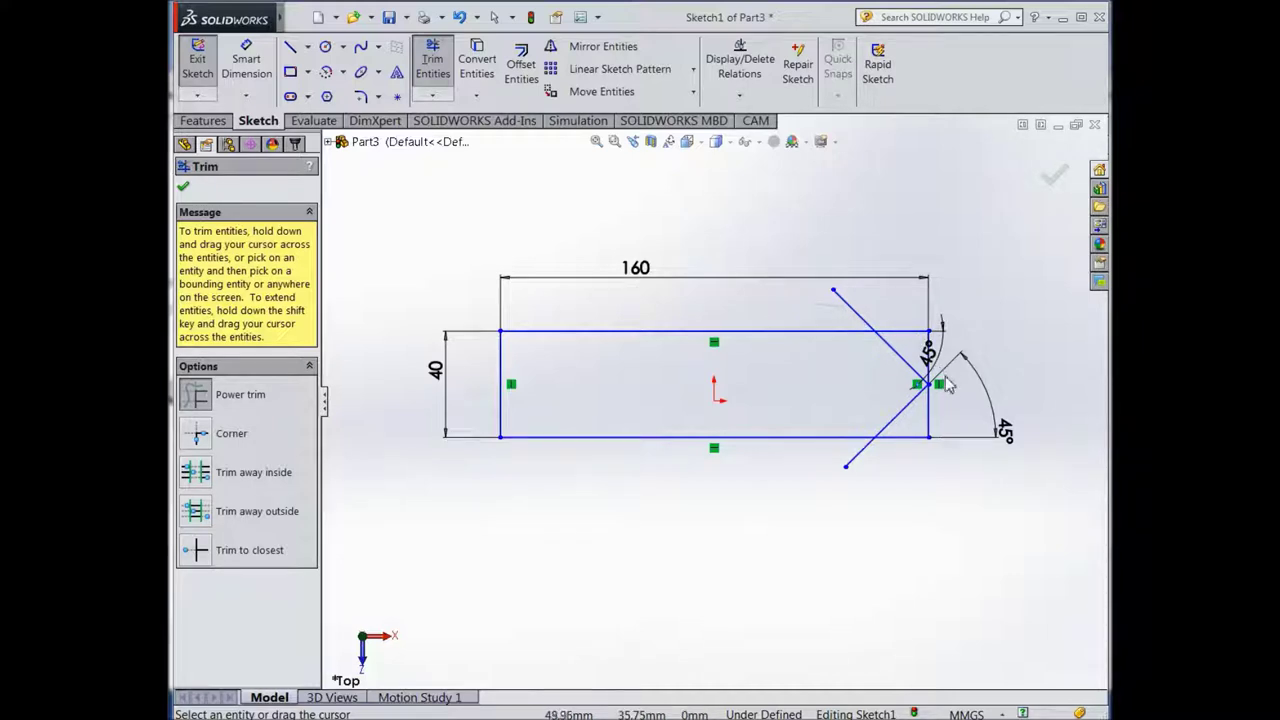
{"action": "left_click_drag", "start_coordinate": [947, 396], "coordinate": [945, 406]}
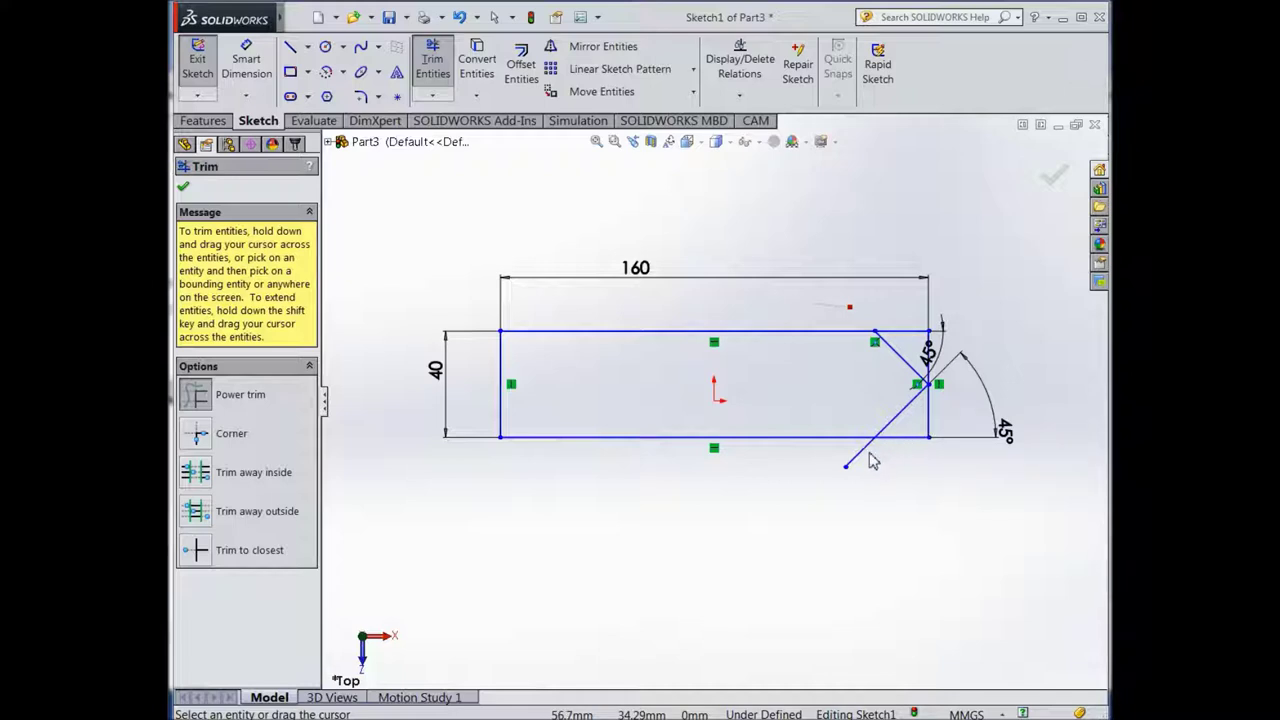
{"action": "left_click_drag", "start_coordinate": [823, 471], "coordinate": [822, 476]}
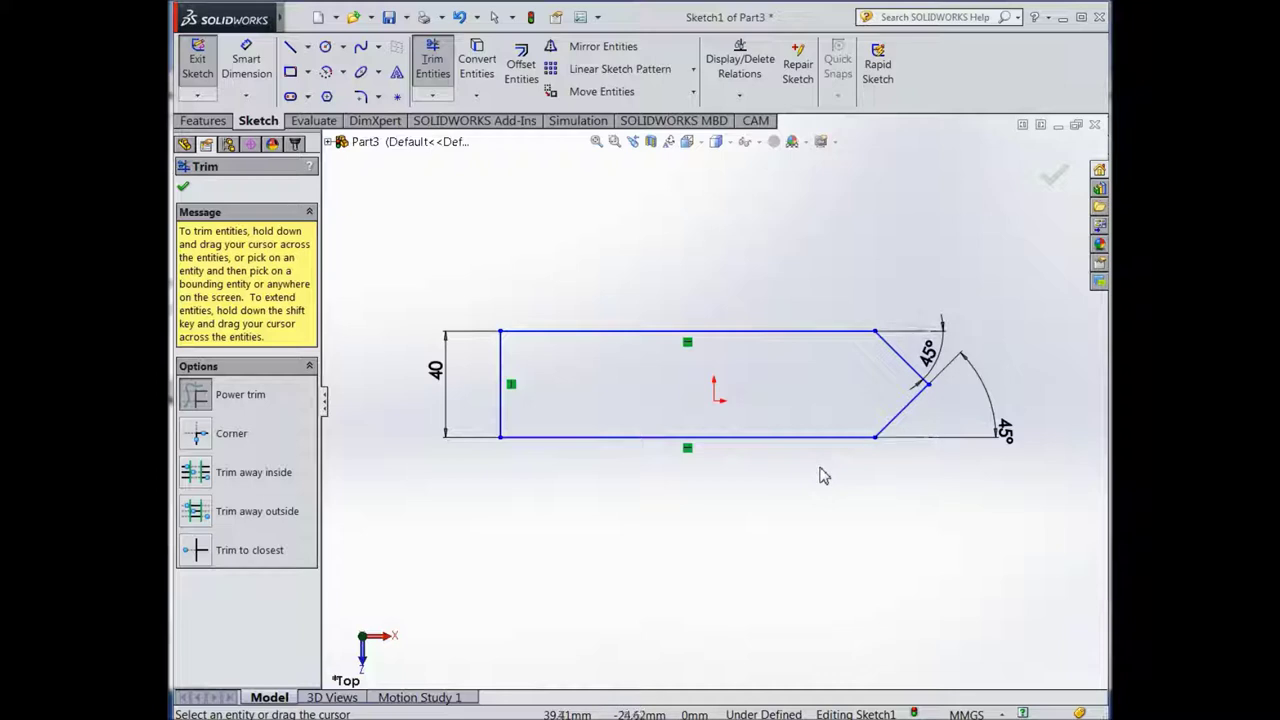
{"action": "left_click", "coordinate": [183, 187]}
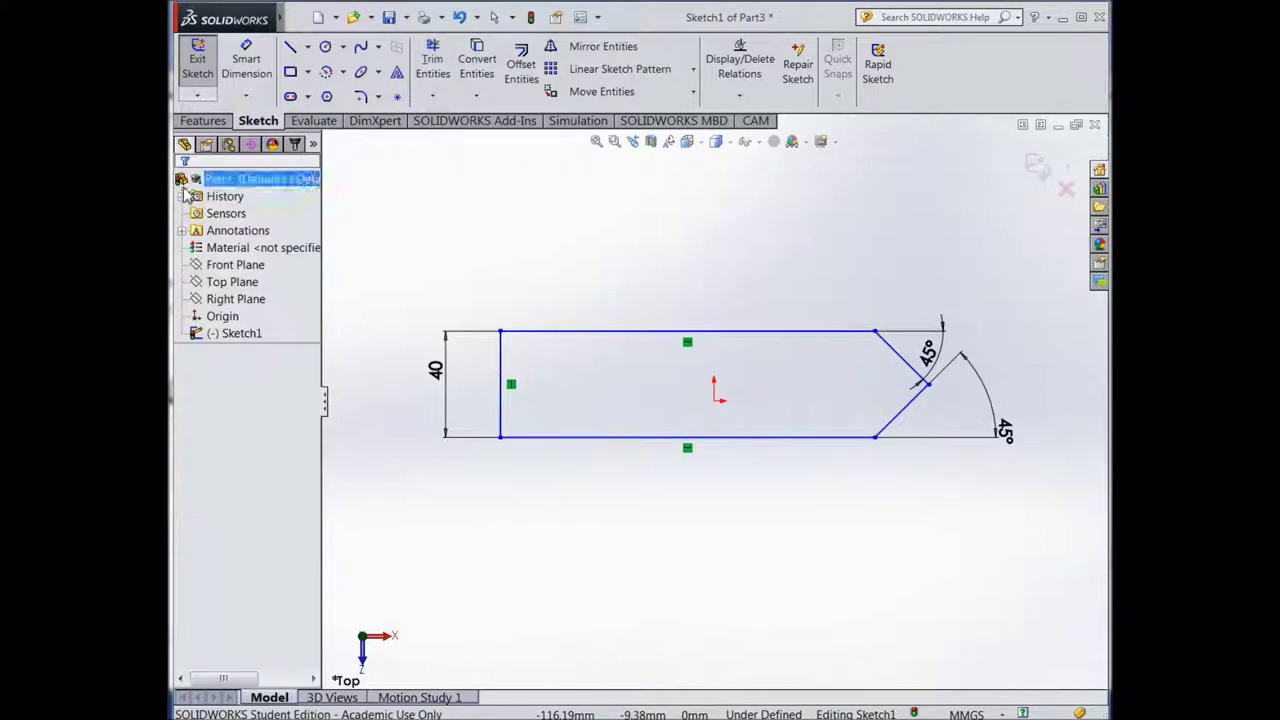
Round the profile's two left corners with 15 mm sketch fillets
{"action": "left_click", "coordinate": [360, 100]}
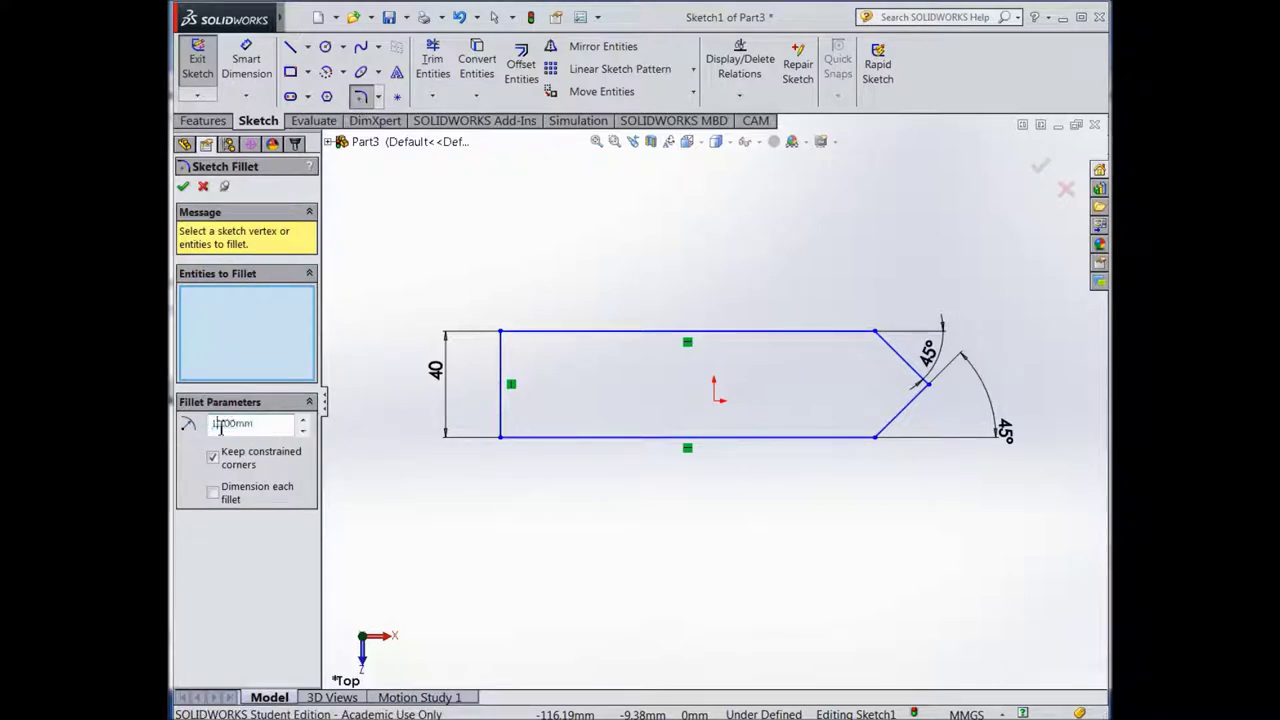
{"action": "left_click", "coordinate": [541, 336]}
{"action": "left_click", "coordinate": [506, 368]}
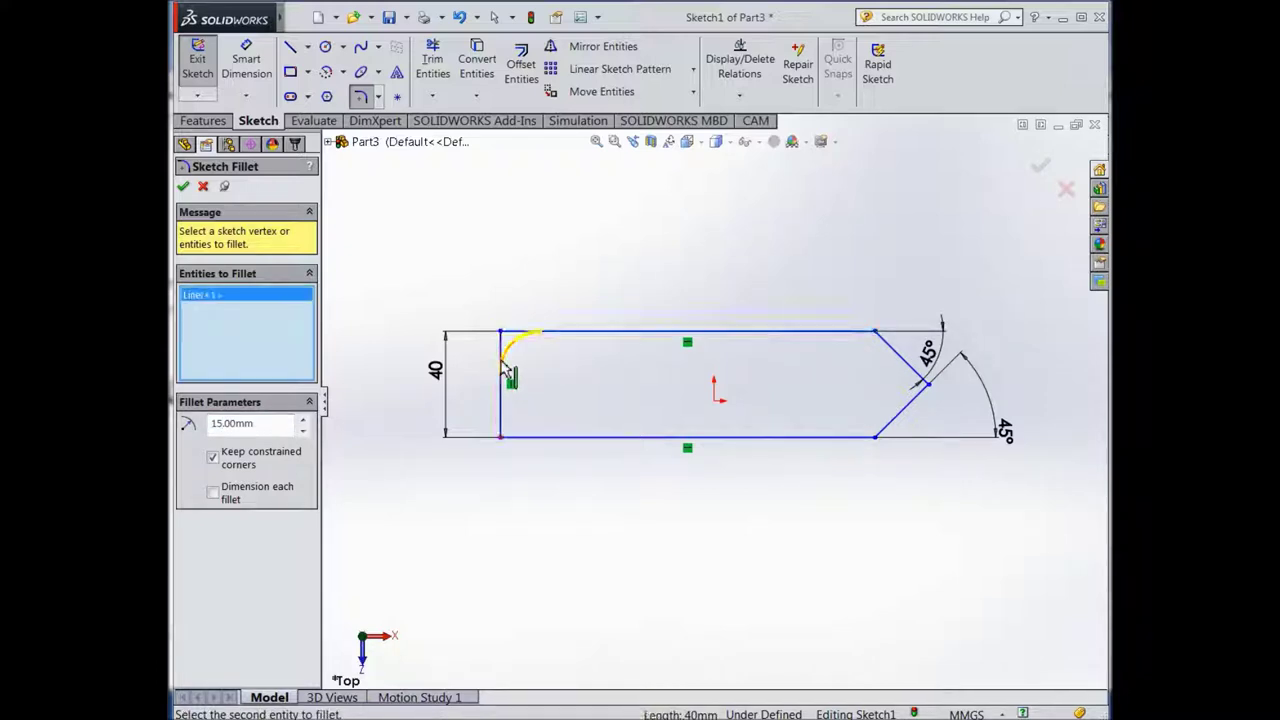
{"action": "left_click", "coordinate": [501, 424]}
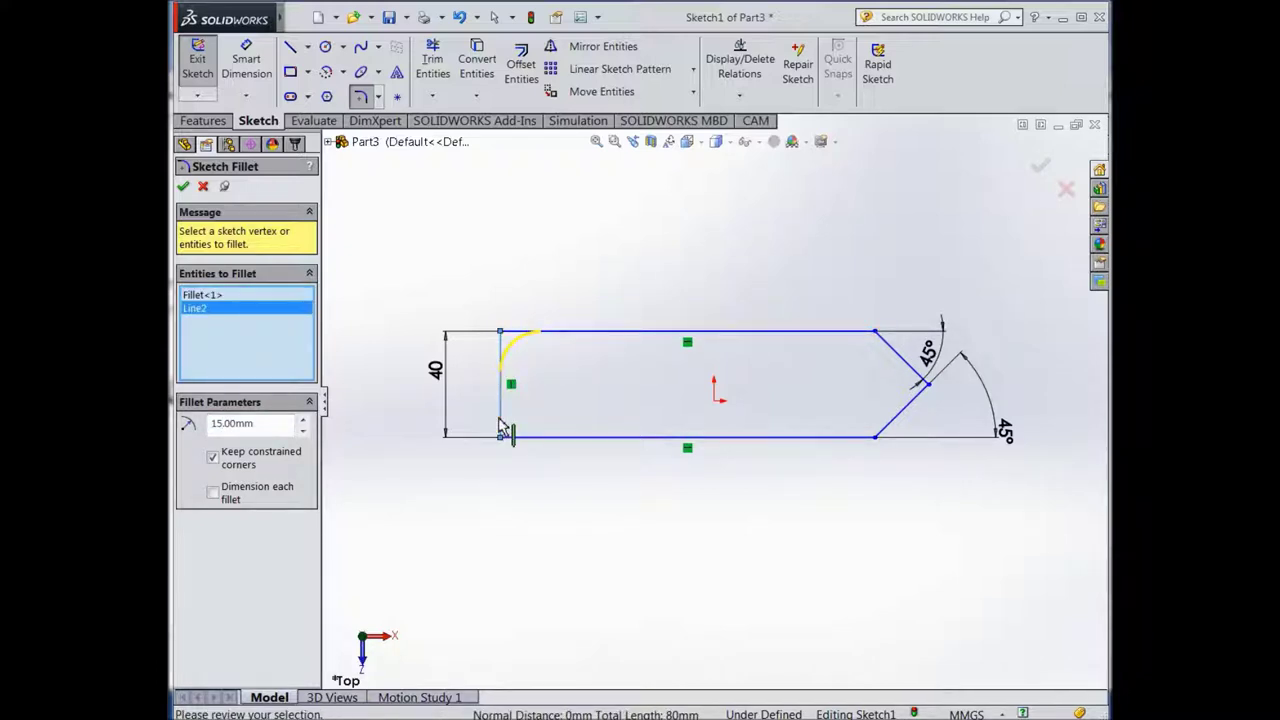
{"action": "left_click", "coordinate": [531, 438]}
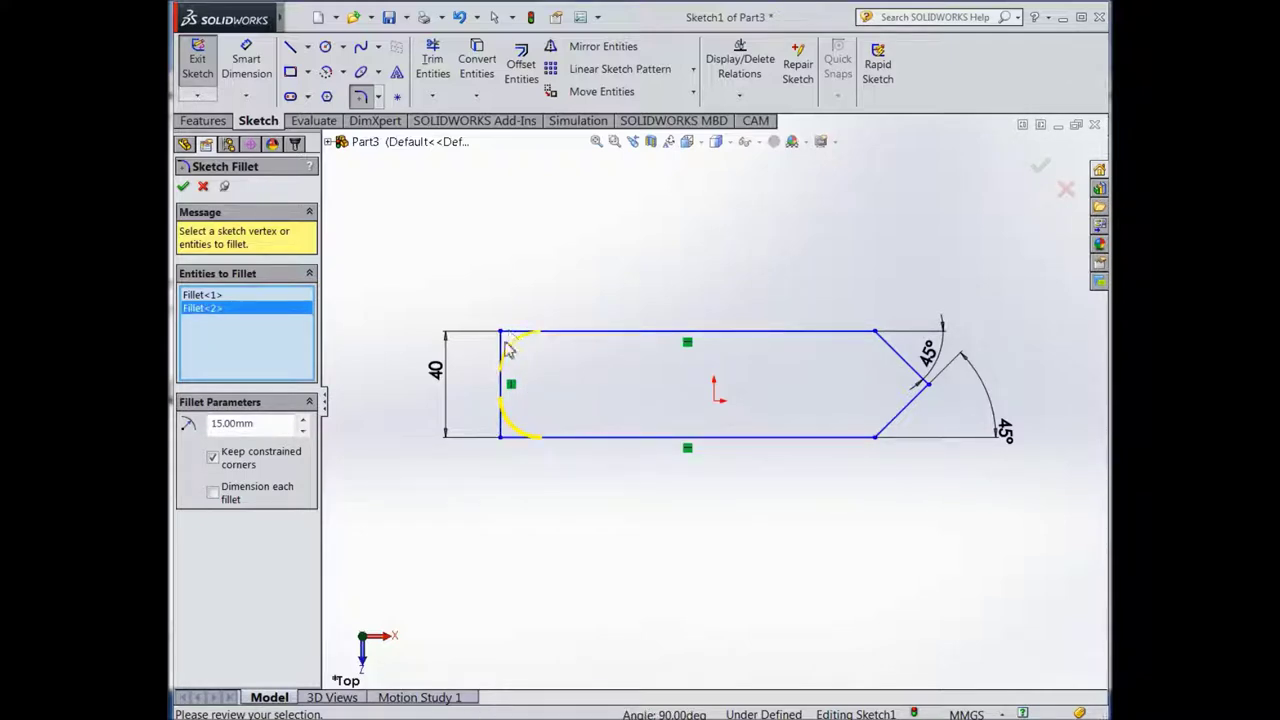
{"action": "left_click", "coordinate": [183, 187]}
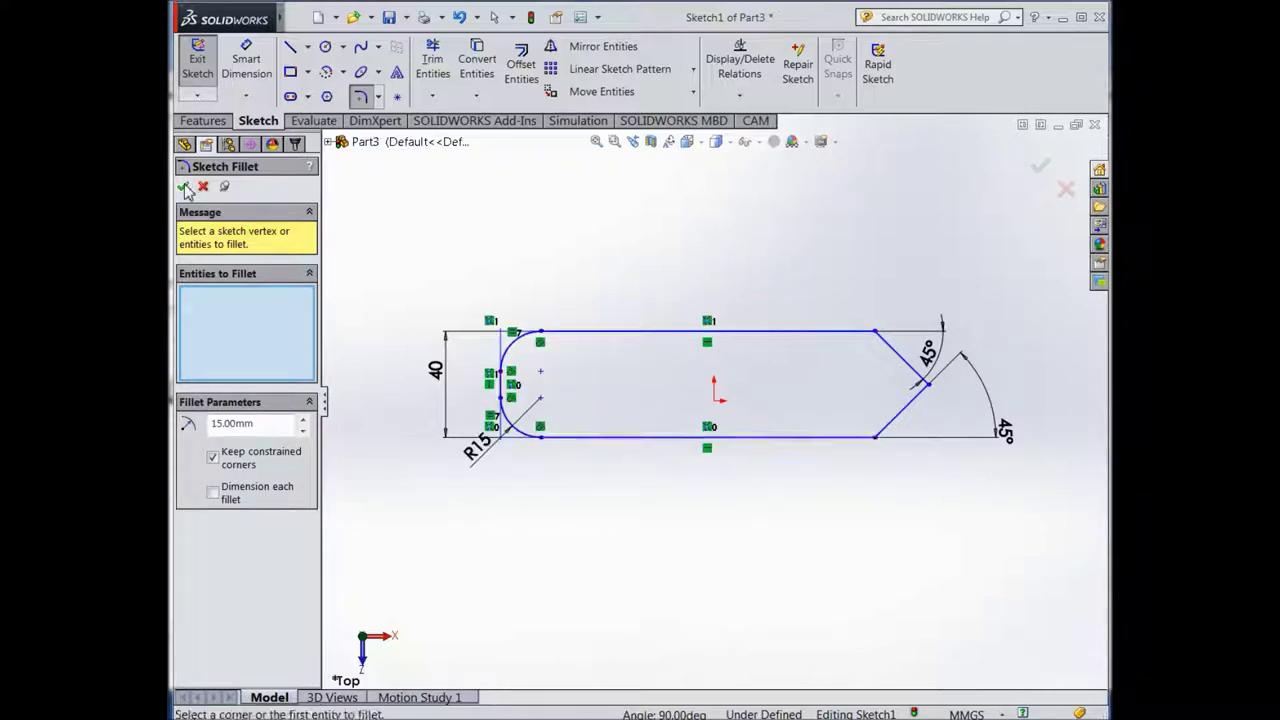
{"action": "left_click", "coordinate": [433, 60]}
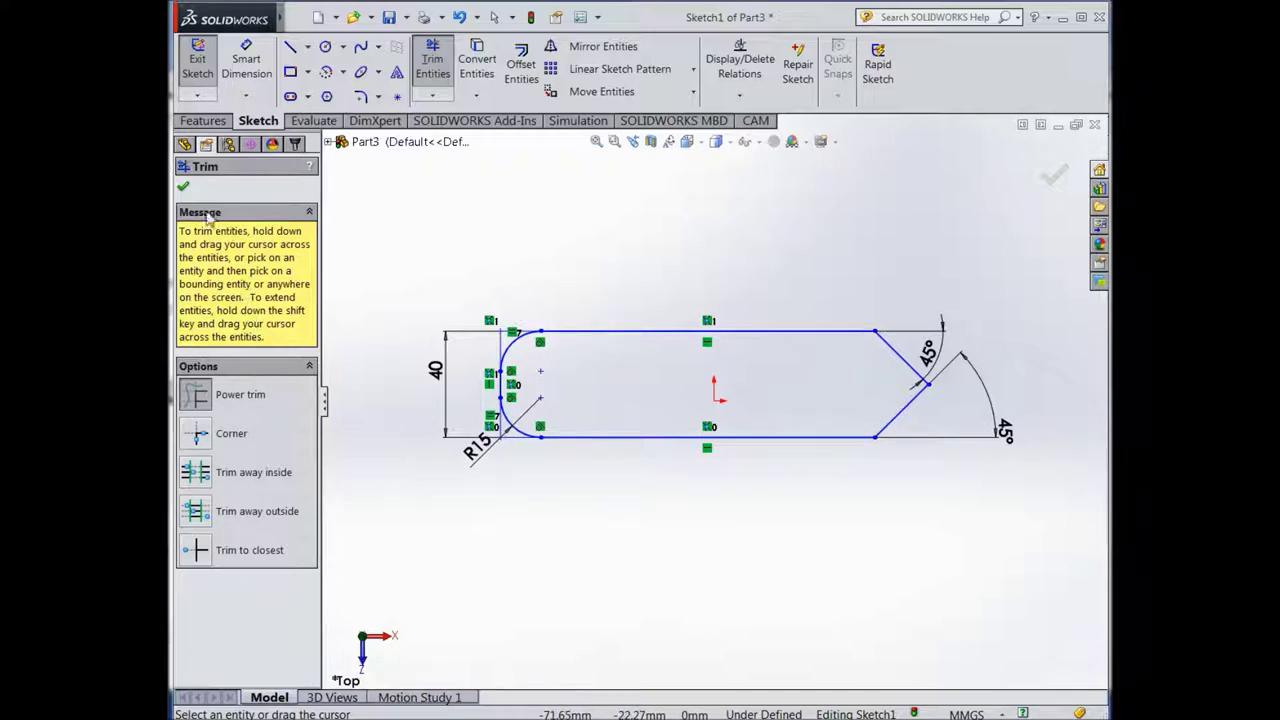
{"action": "left_click", "coordinate": [183, 189]}
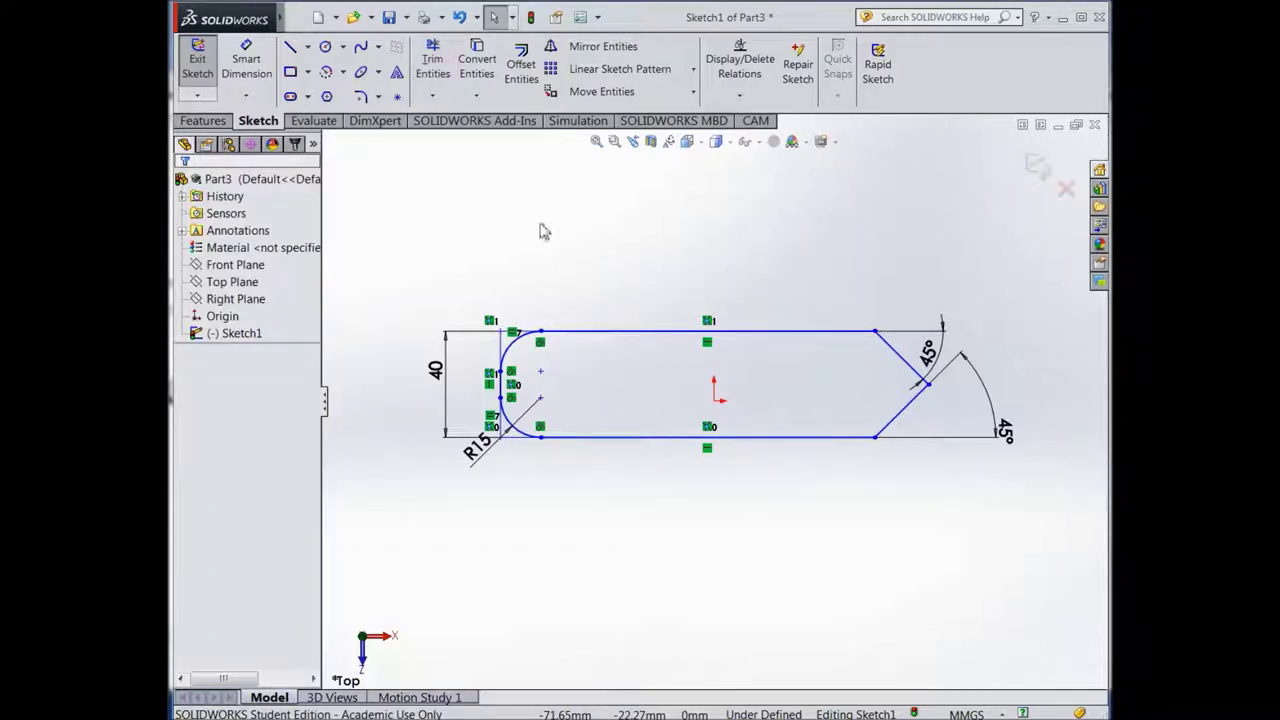
Extrude the pointed profile as a blind boss 20 mm deep from the sketch plane
{"action": "left_click", "coordinate": [688, 143]}
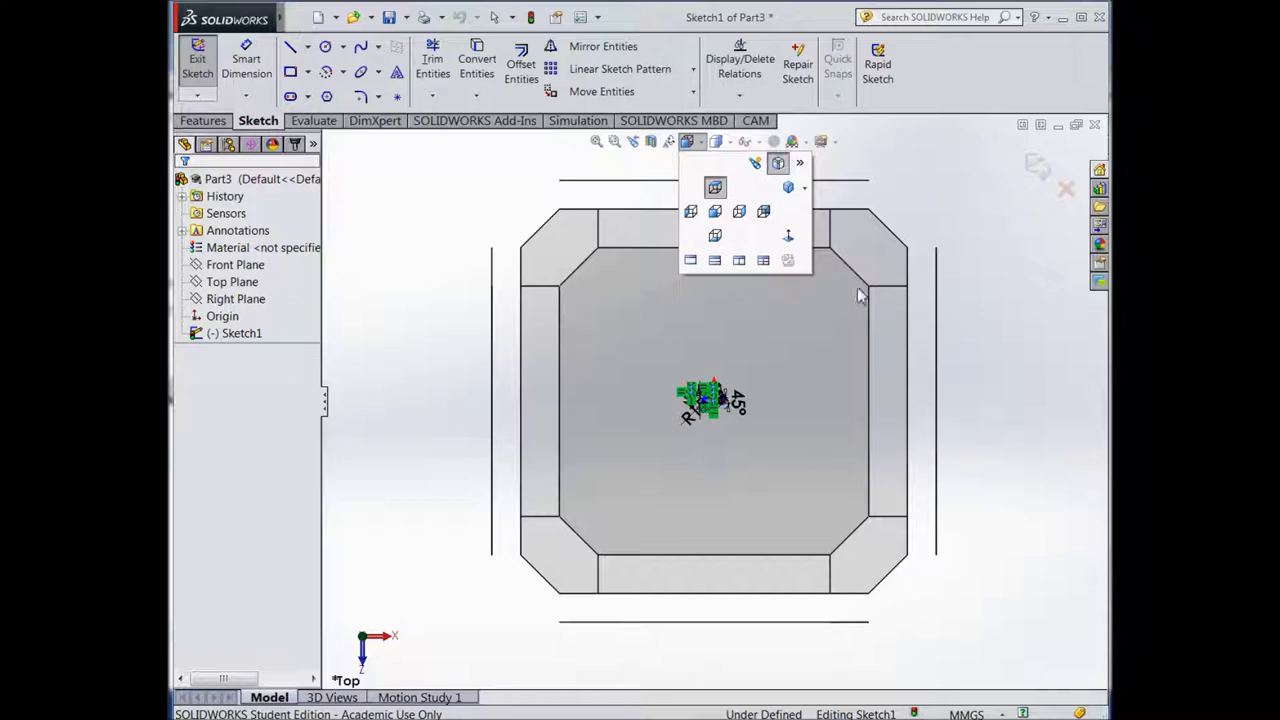
{"action": "mouse_move", "coordinate": [863, 265]}
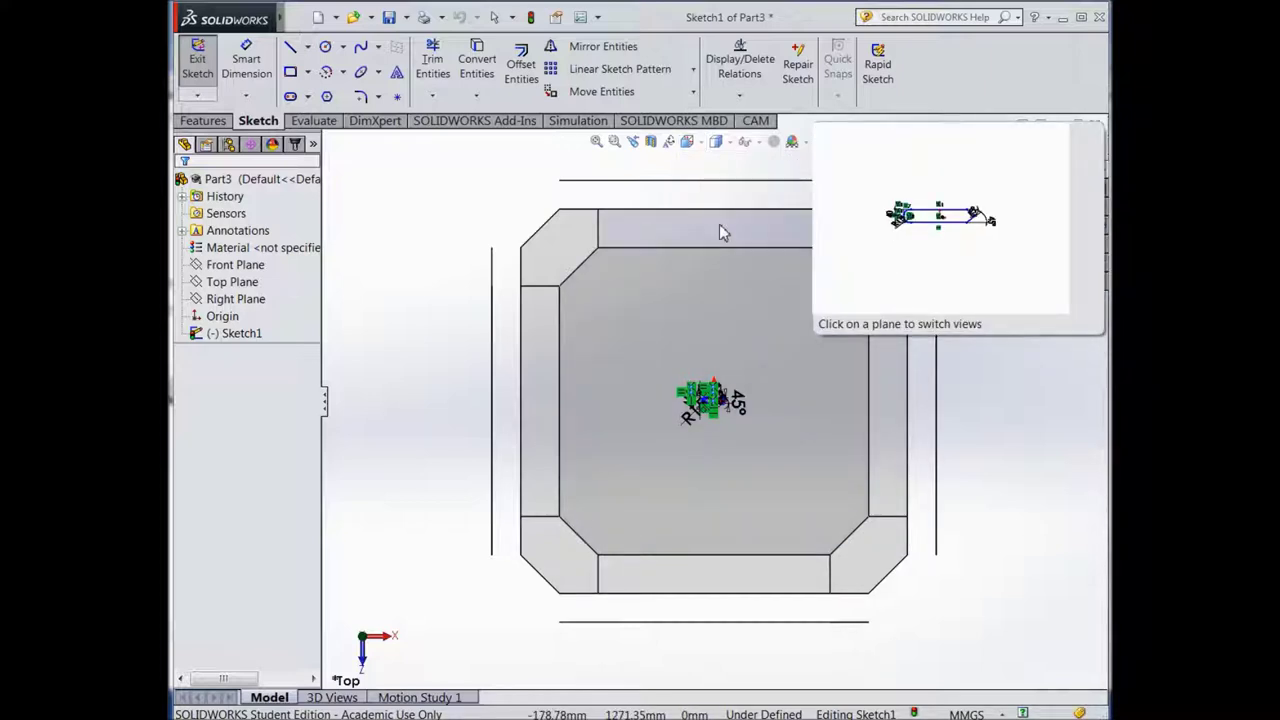
{"action": "left_click", "coordinate": [560, 257]}
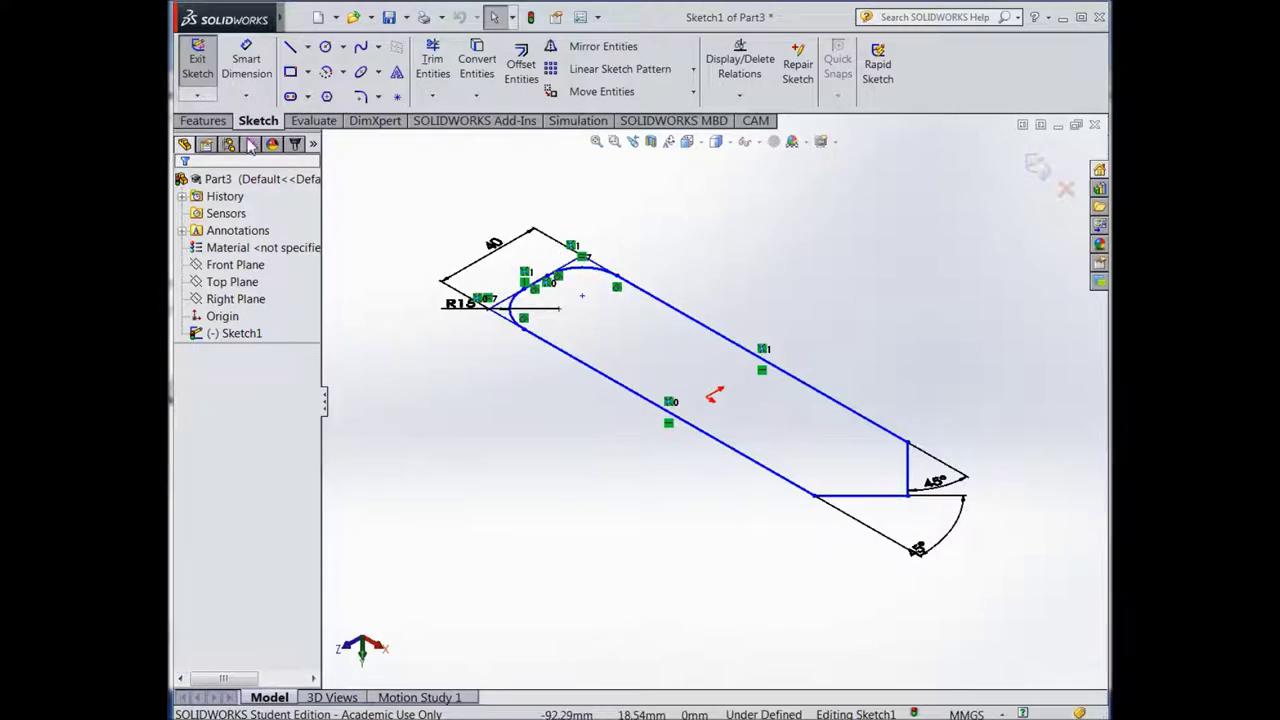
{"action": "left_click", "coordinate": [205, 121]}
{"action": "left_click", "coordinate": [206, 80]}
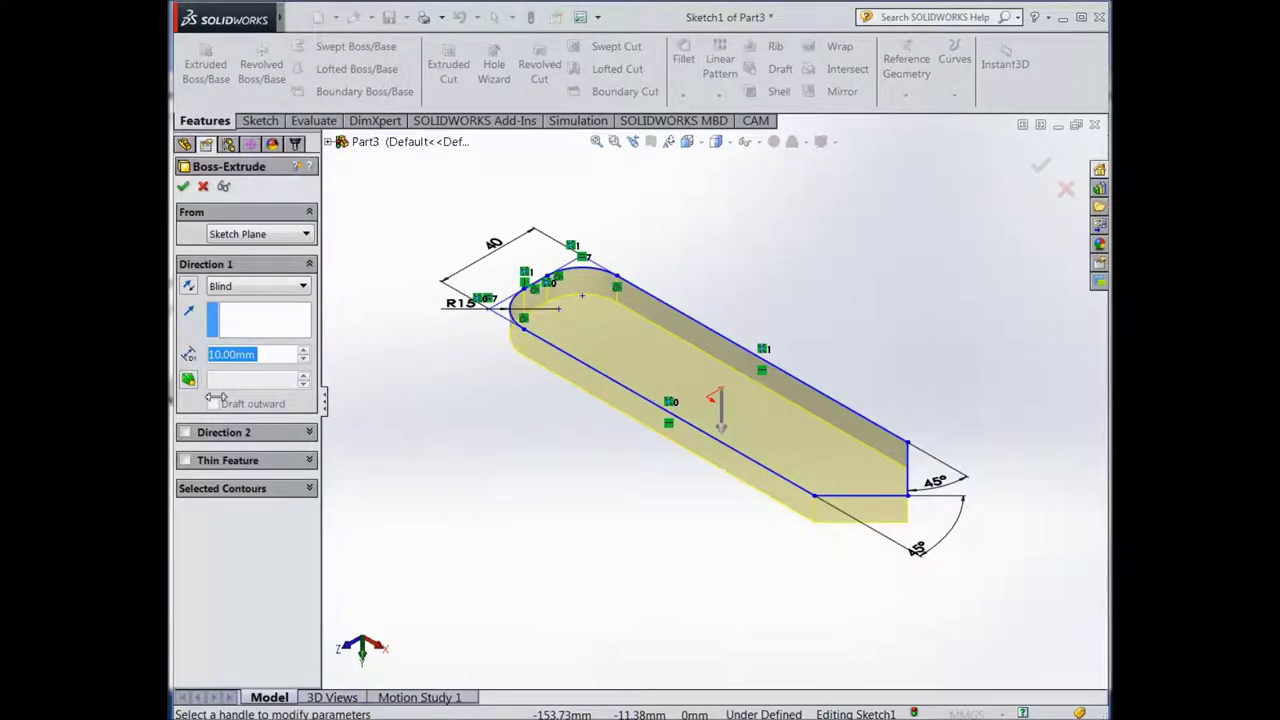
{"action": "left_click", "coordinate": [252, 355]}
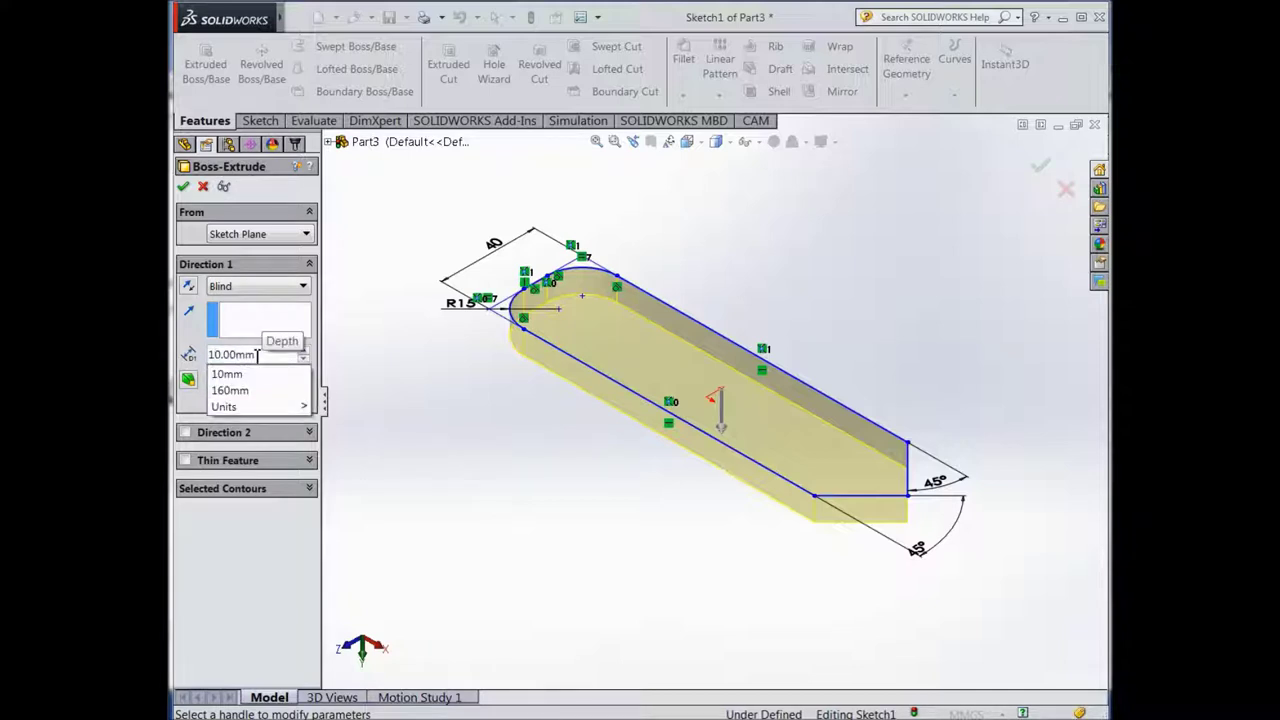
{"action": "type", "text": "2"}
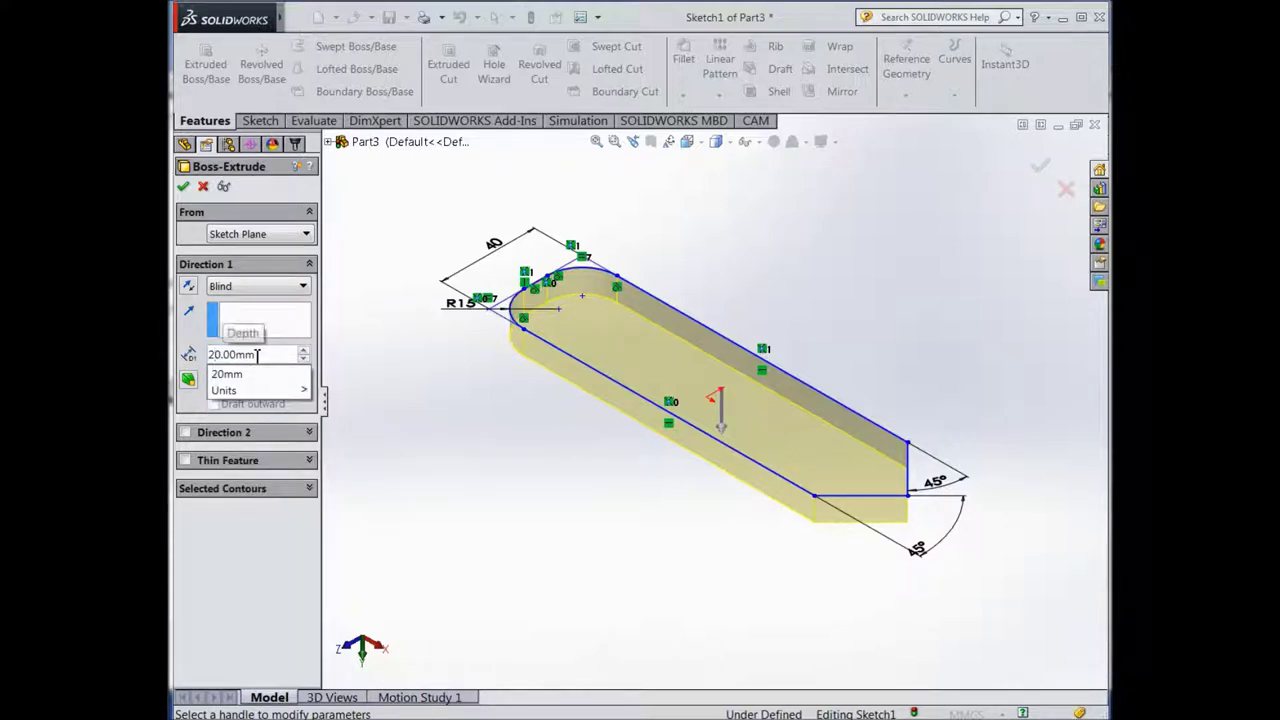
{"action": "key", "text": "Return"}
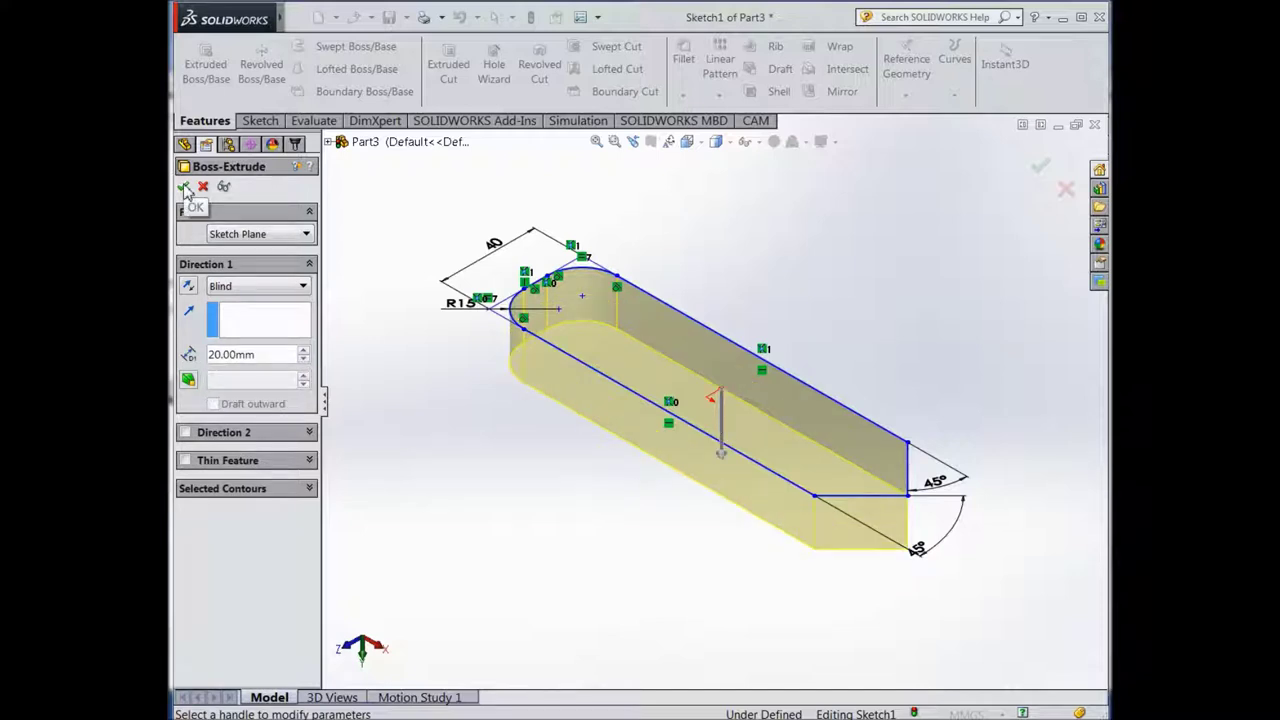
{"action": "left_click", "coordinate": [183, 190]}
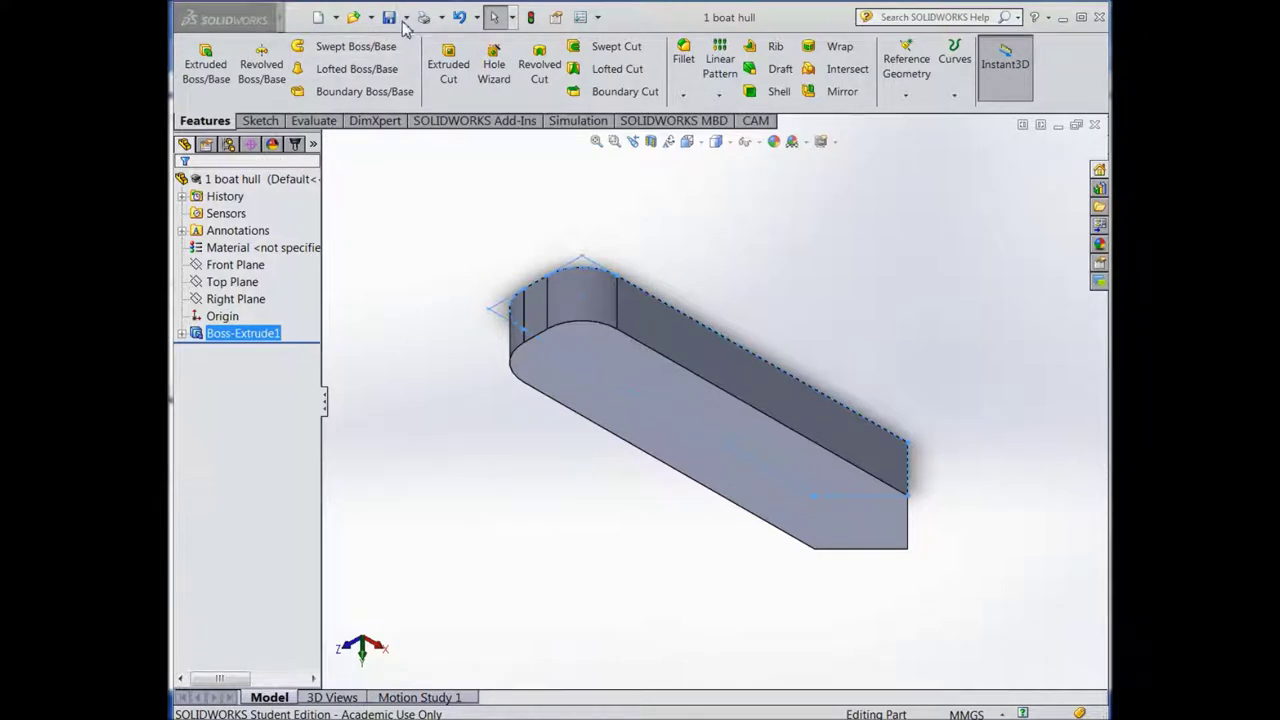
Create a new part document
{"action": "left_click", "coordinate": [338, 18]}
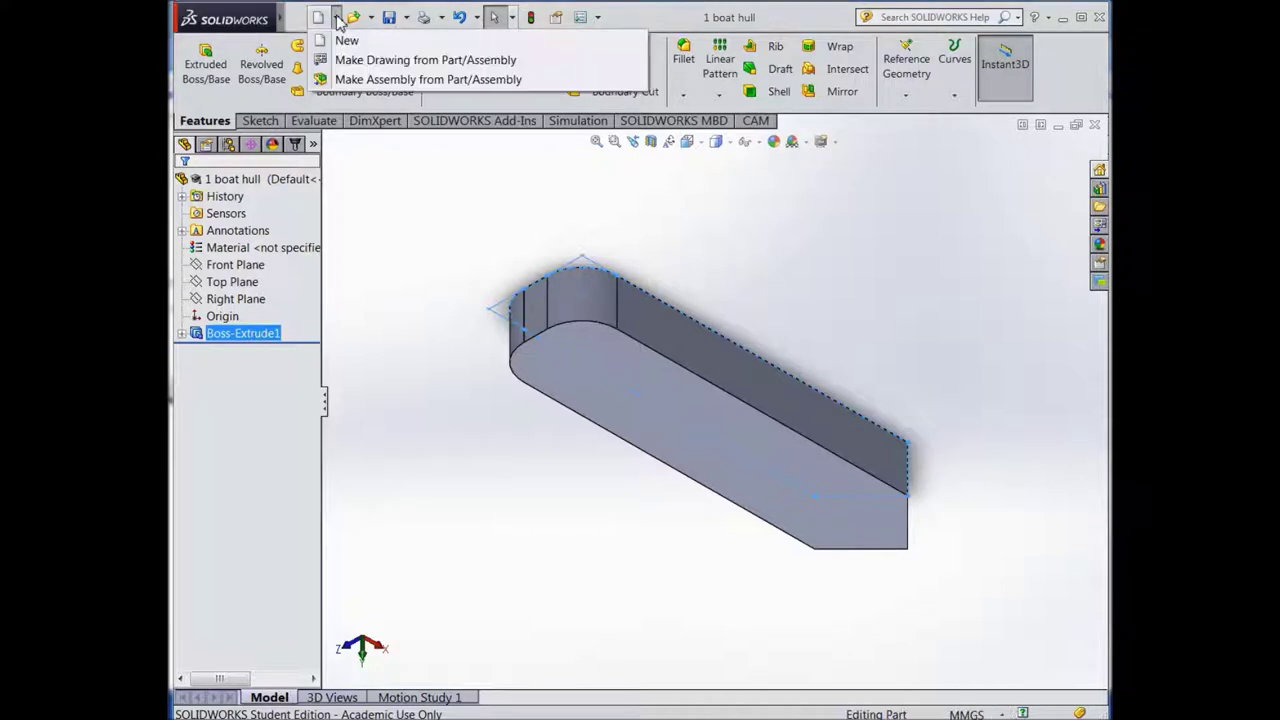
{"action": "left_click", "coordinate": [342, 42]}
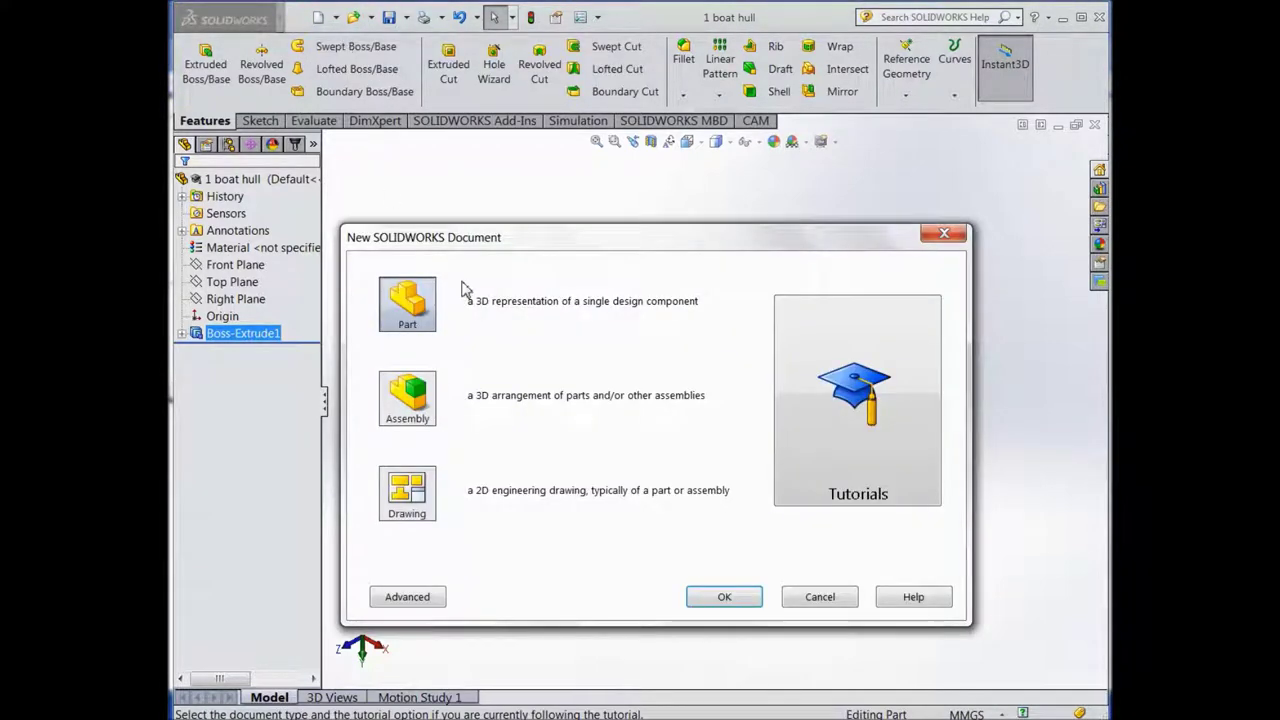
{"action": "left_click", "coordinate": [706, 604]}
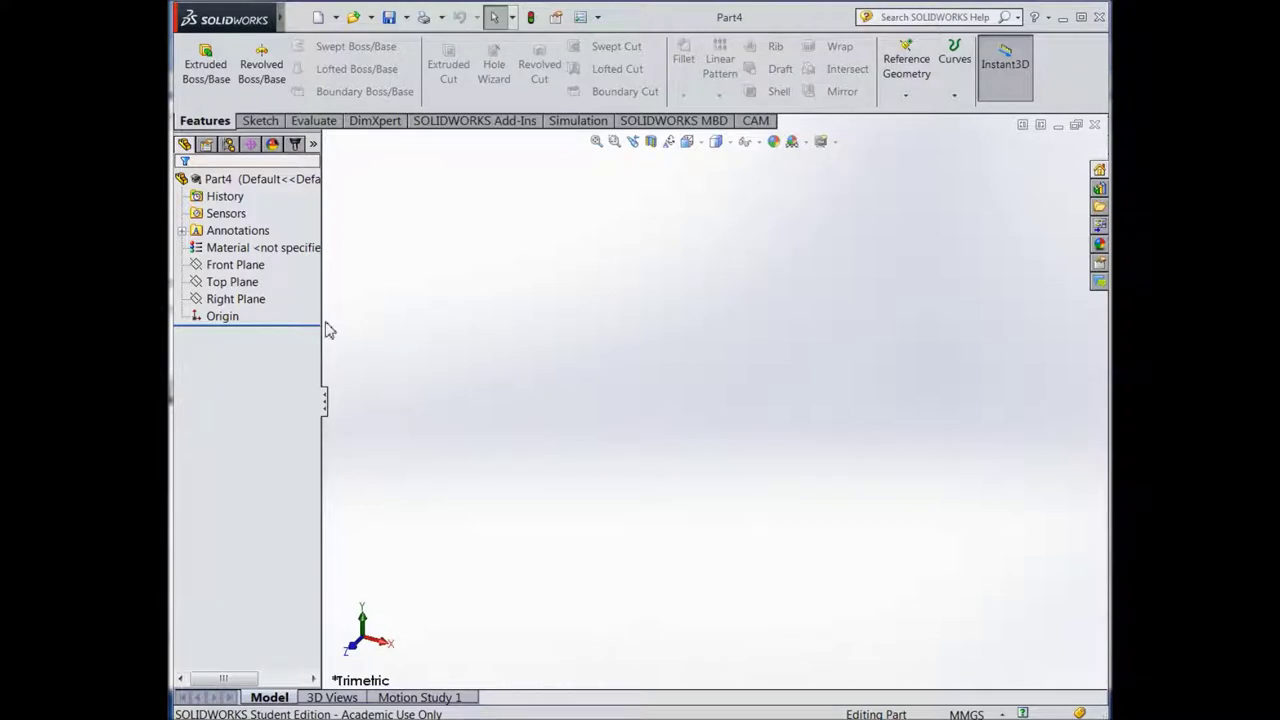
Sketch a corner rectangle about 153 x 23 mm around the origin on the Front Plane
{"action": "left_click", "coordinate": [238, 284]}
{"action": "left_click", "coordinate": [236, 311]}
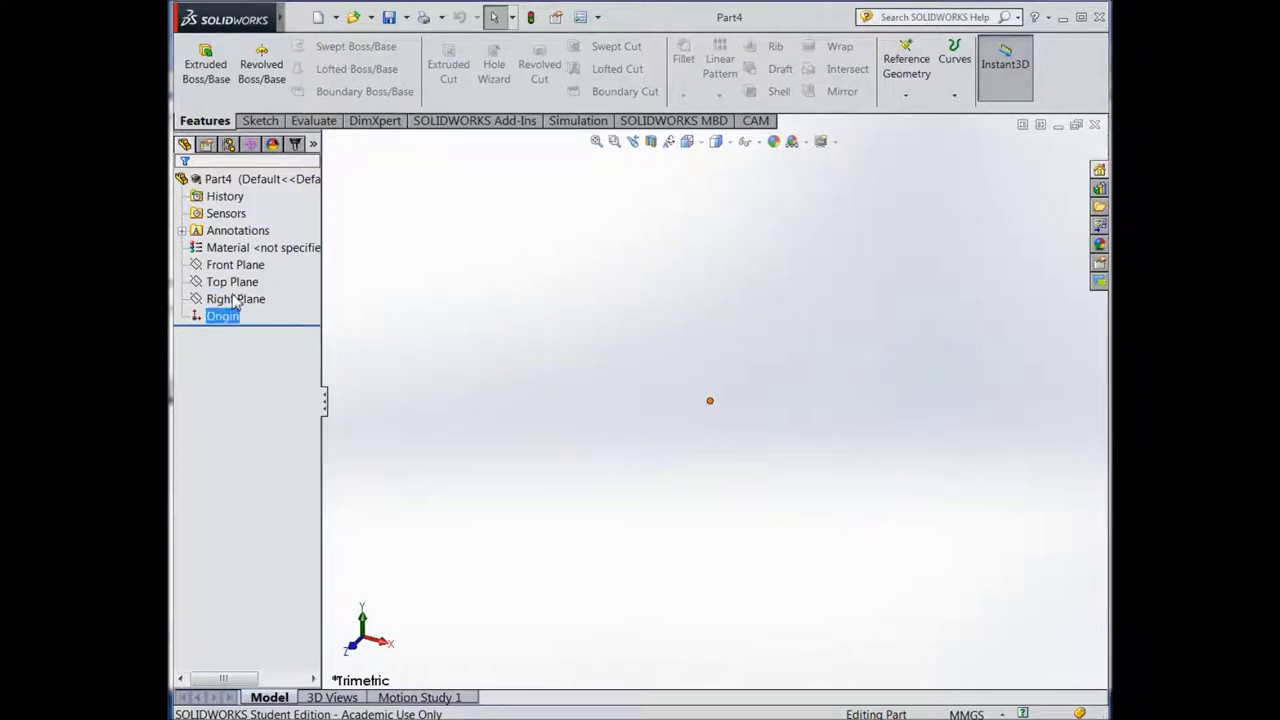
{"action": "left_click", "coordinate": [240, 266]}
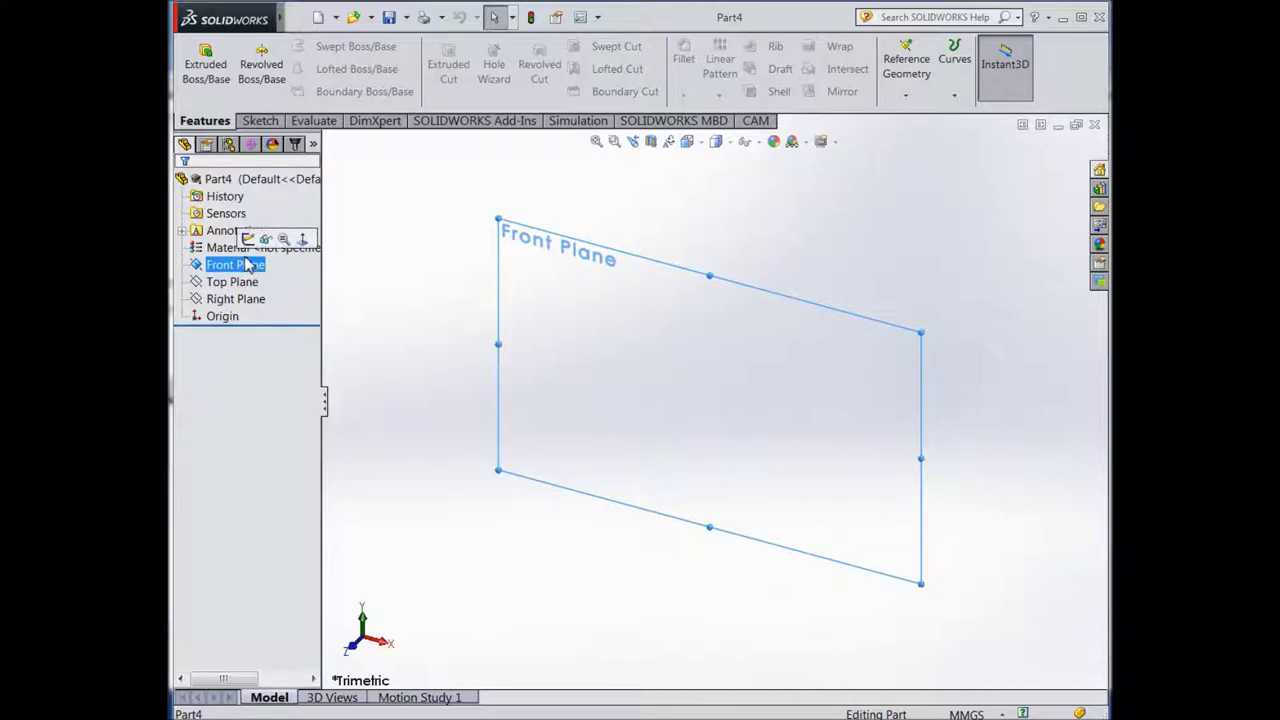
{"action": "left_click", "coordinate": [248, 240]}
{"action": "left_click", "coordinate": [290, 71]}
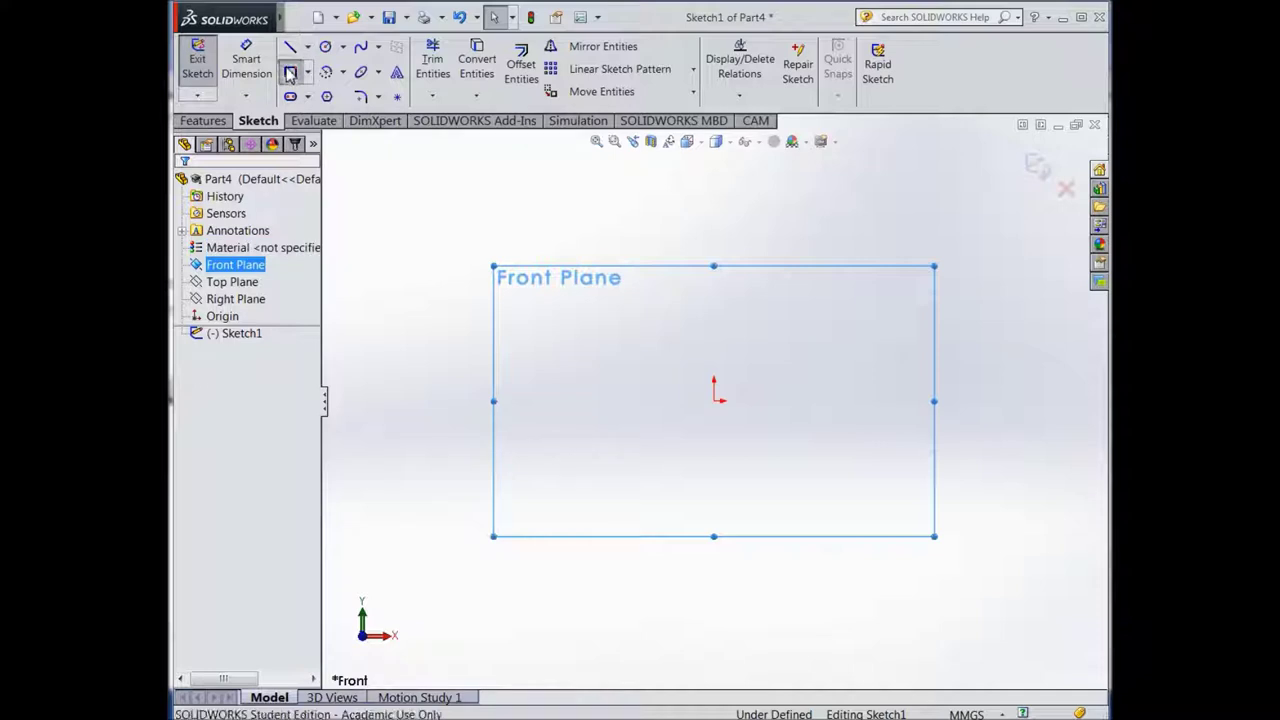
{"action": "left_click", "coordinate": [521, 378]}
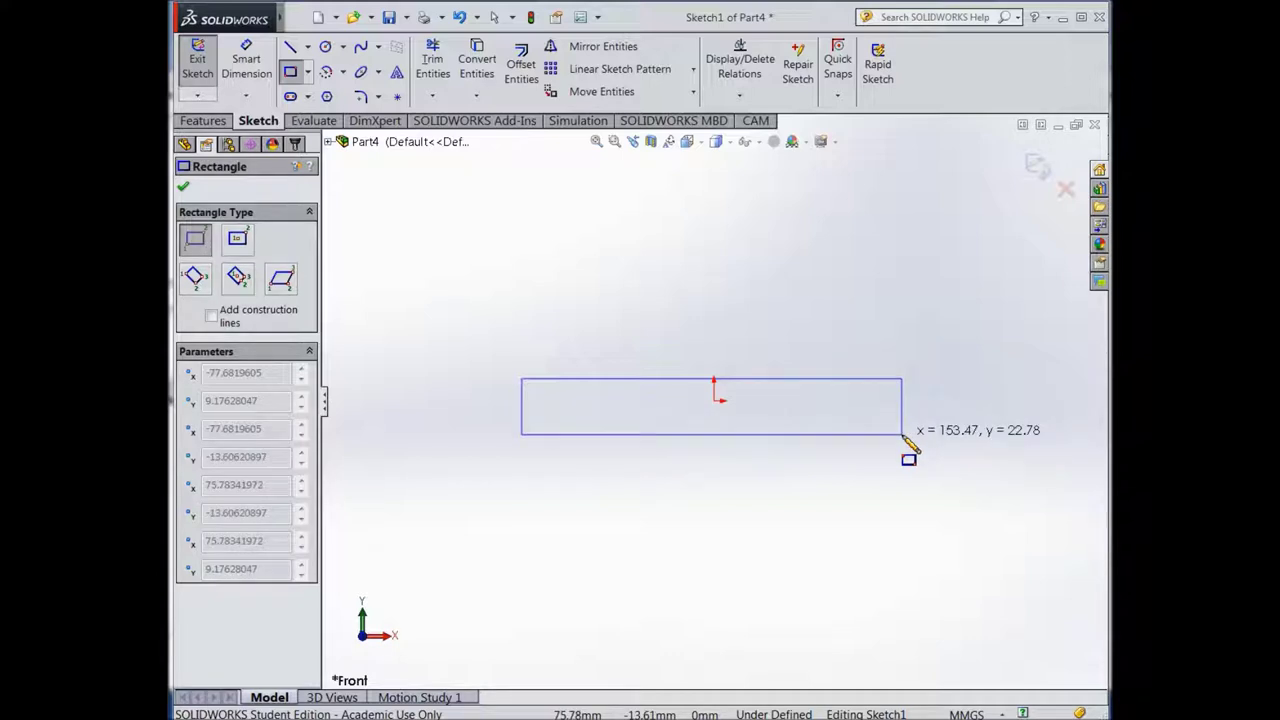
{"action": "left_click", "coordinate": [902, 434]}
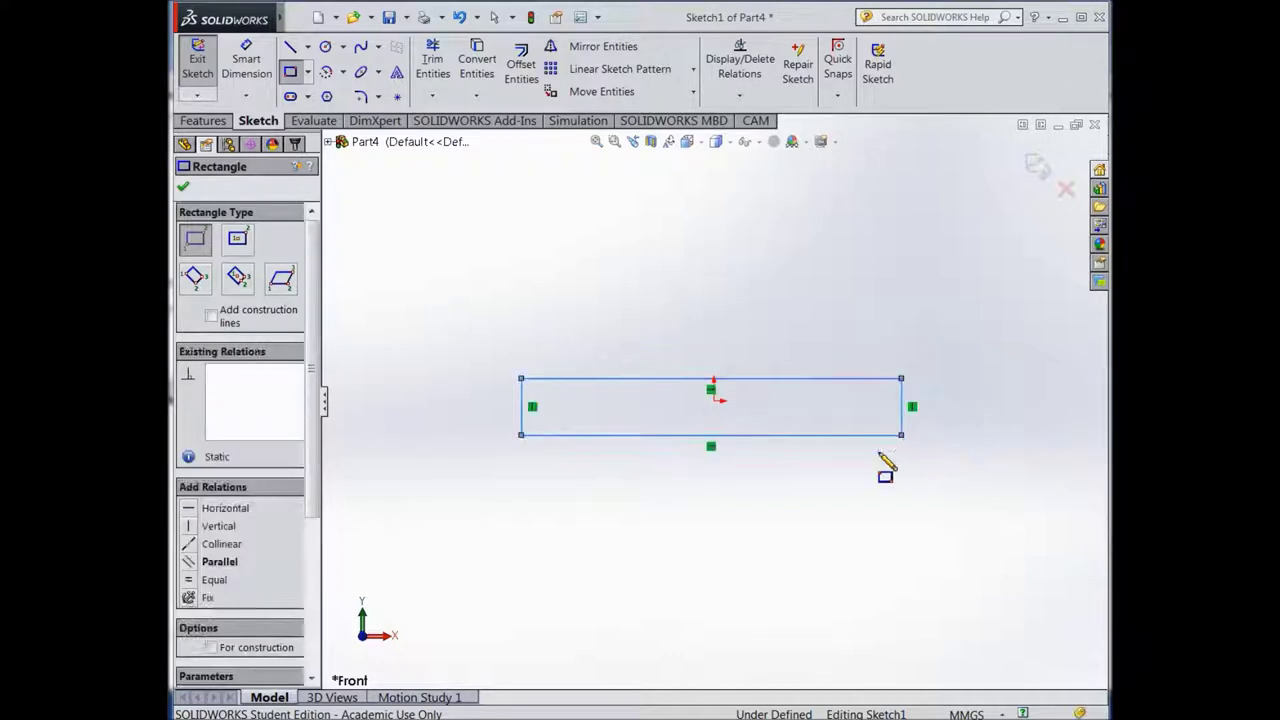
Dimension the rectangle's left edge to 10 mm and its lower edge to 60 mm
{"action": "left_click", "coordinate": [246, 62]}
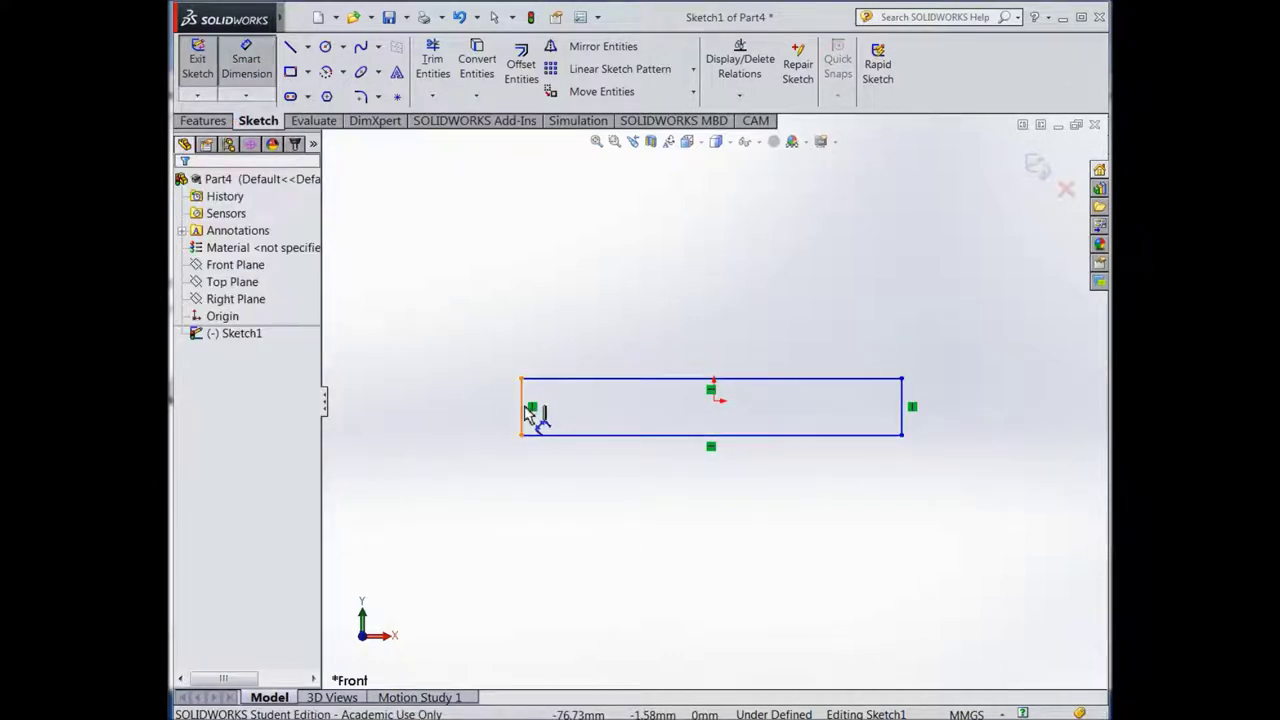
{"action": "left_click", "coordinate": [523, 418]}
{"action": "left_click", "coordinate": [478, 418]}
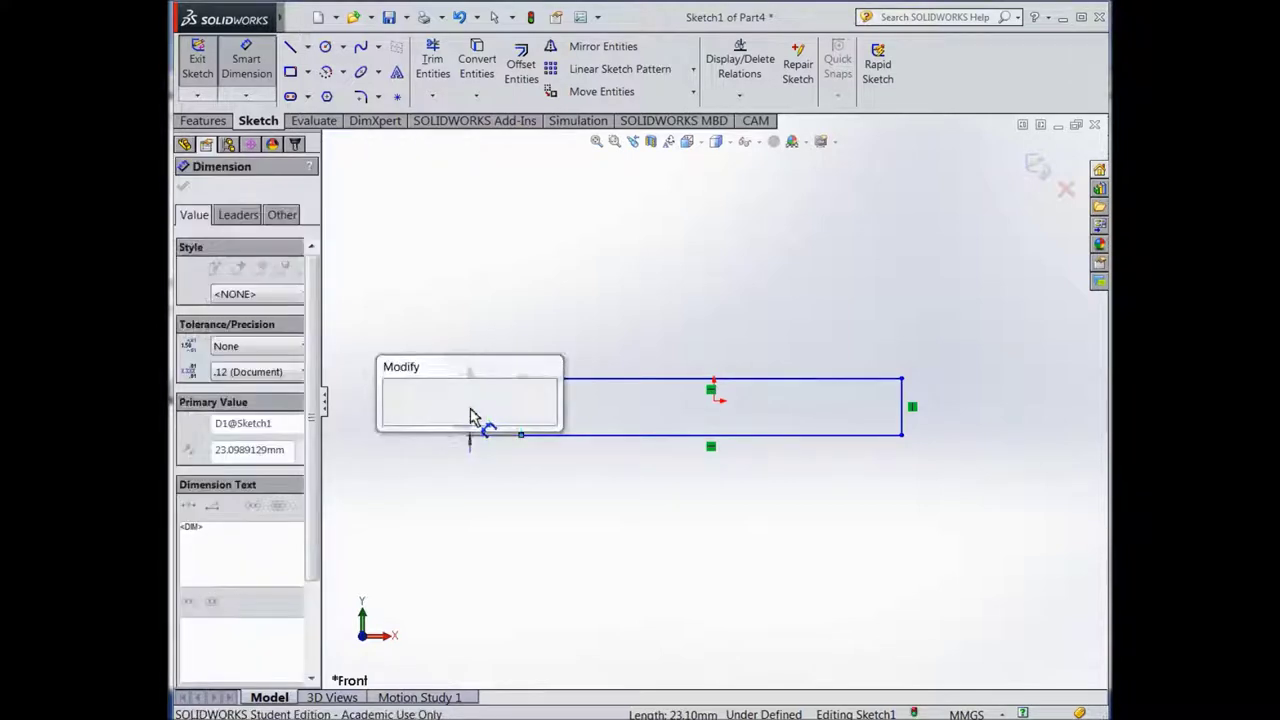
{"action": "type", "text": "10"}
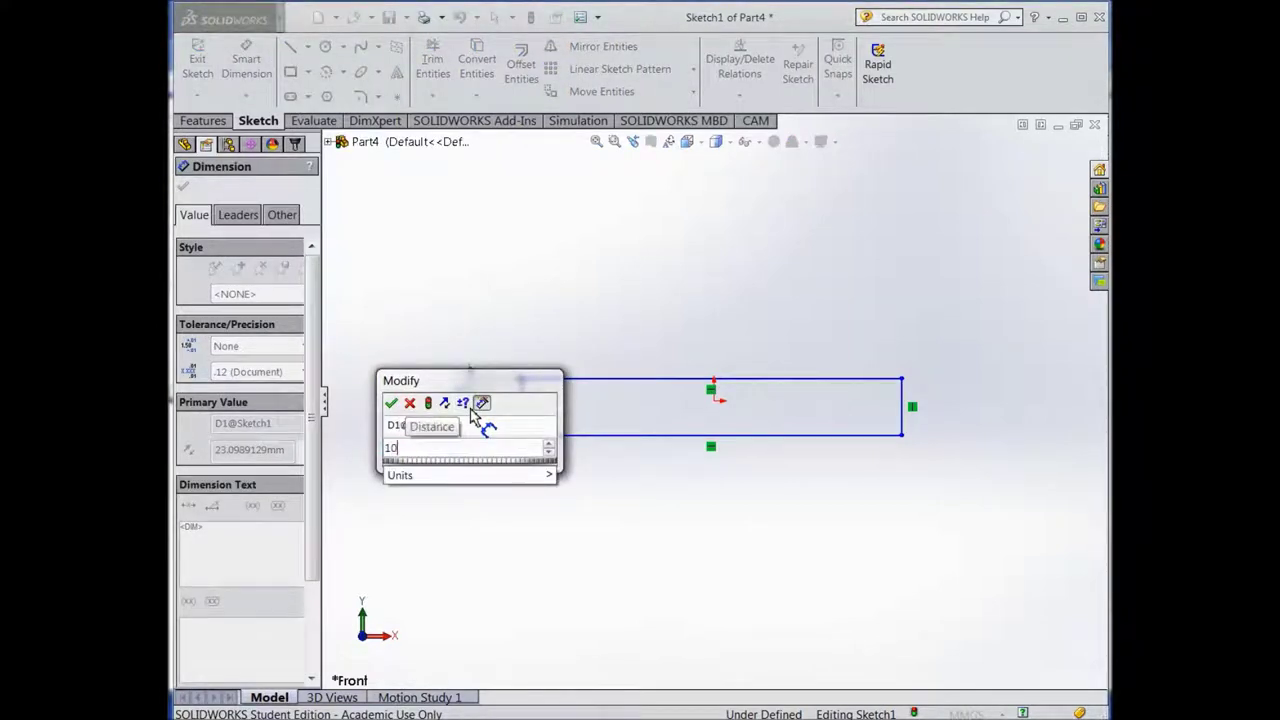
{"action": "left_click", "coordinate": [391, 402]}
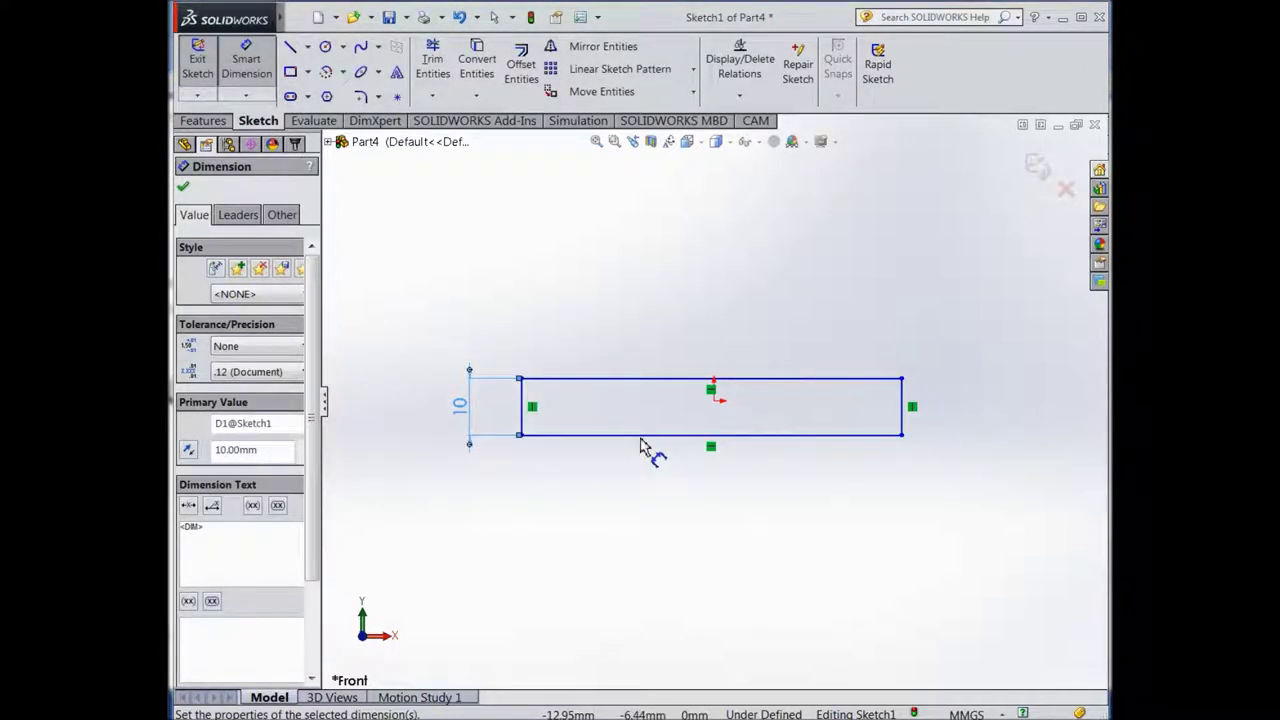
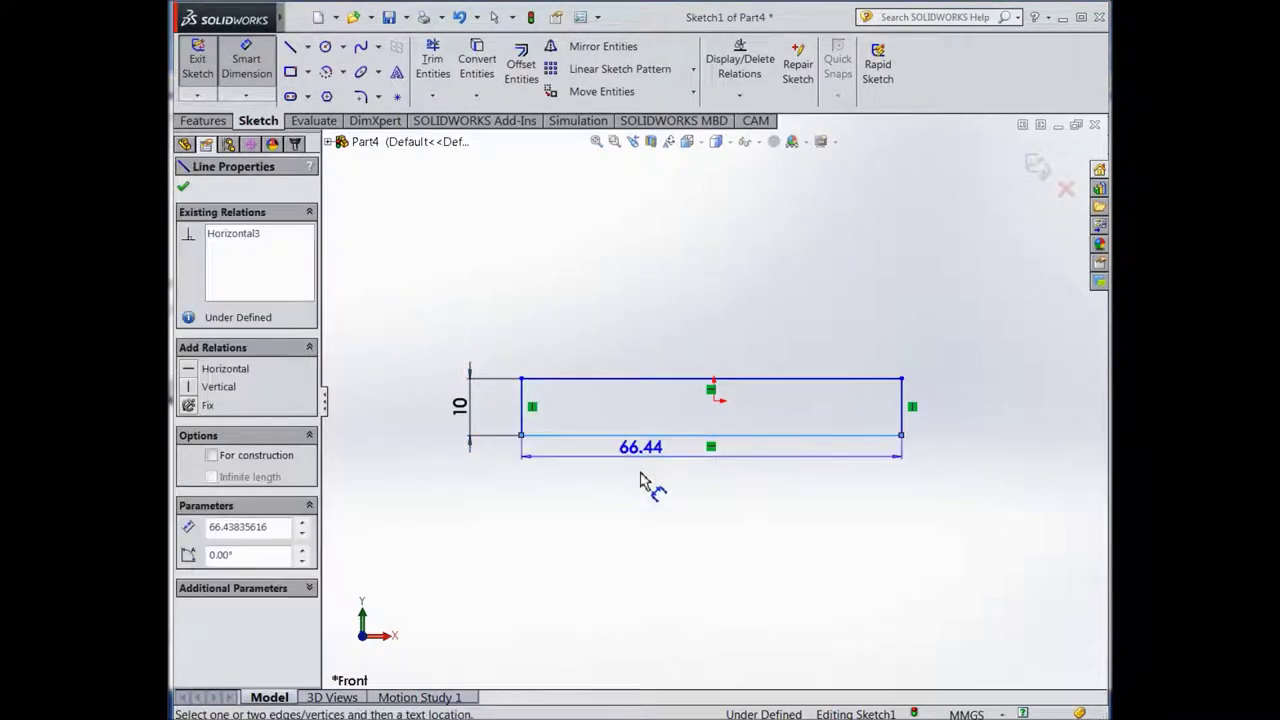
{"action": "type", "text": "60"}
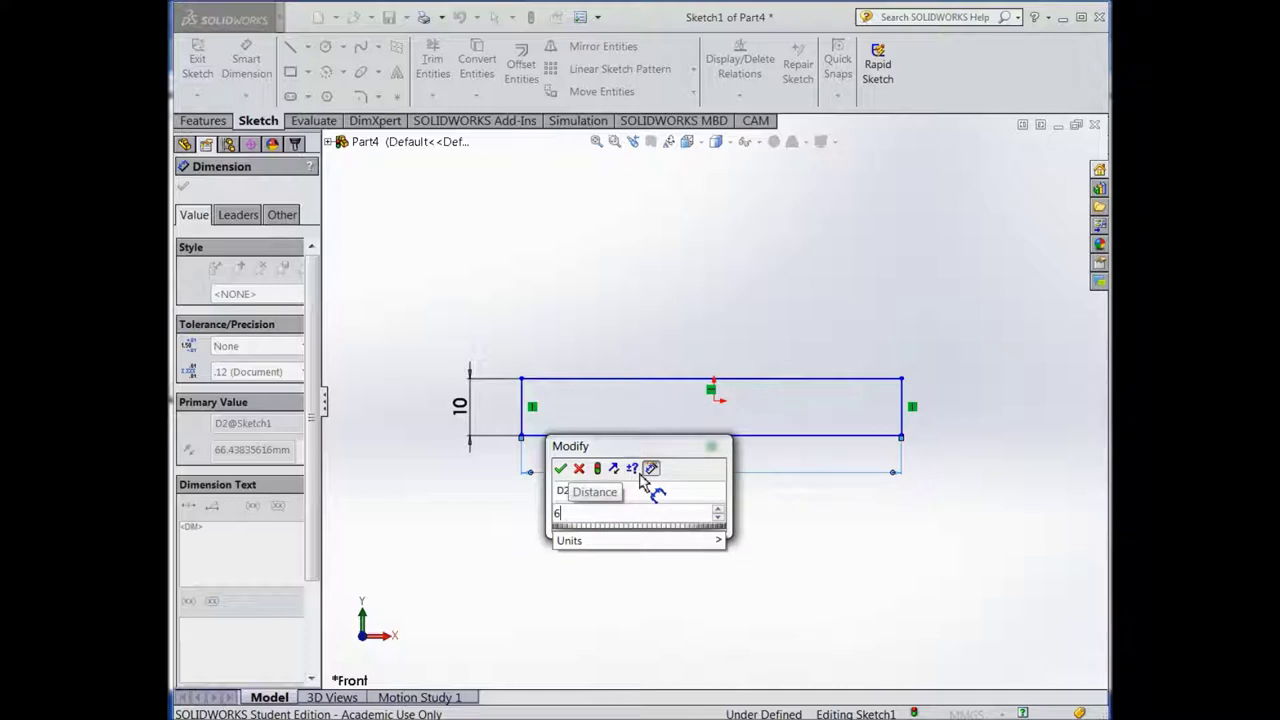
{"action": "left_click", "coordinate": [561, 469]}
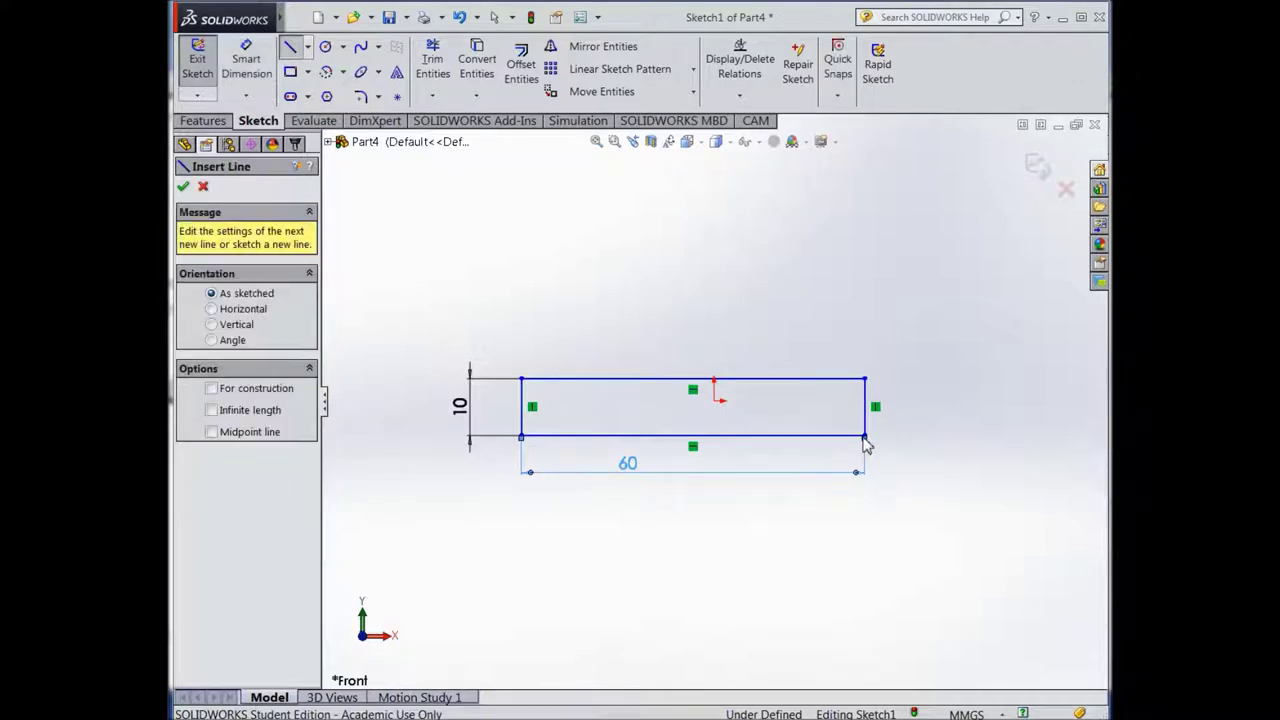
Sketch a slanted line up and inward from the rectangle's lower-right corner and dimension it at 45° to the lower edge
{"action": "left_click", "coordinate": [865, 436]}
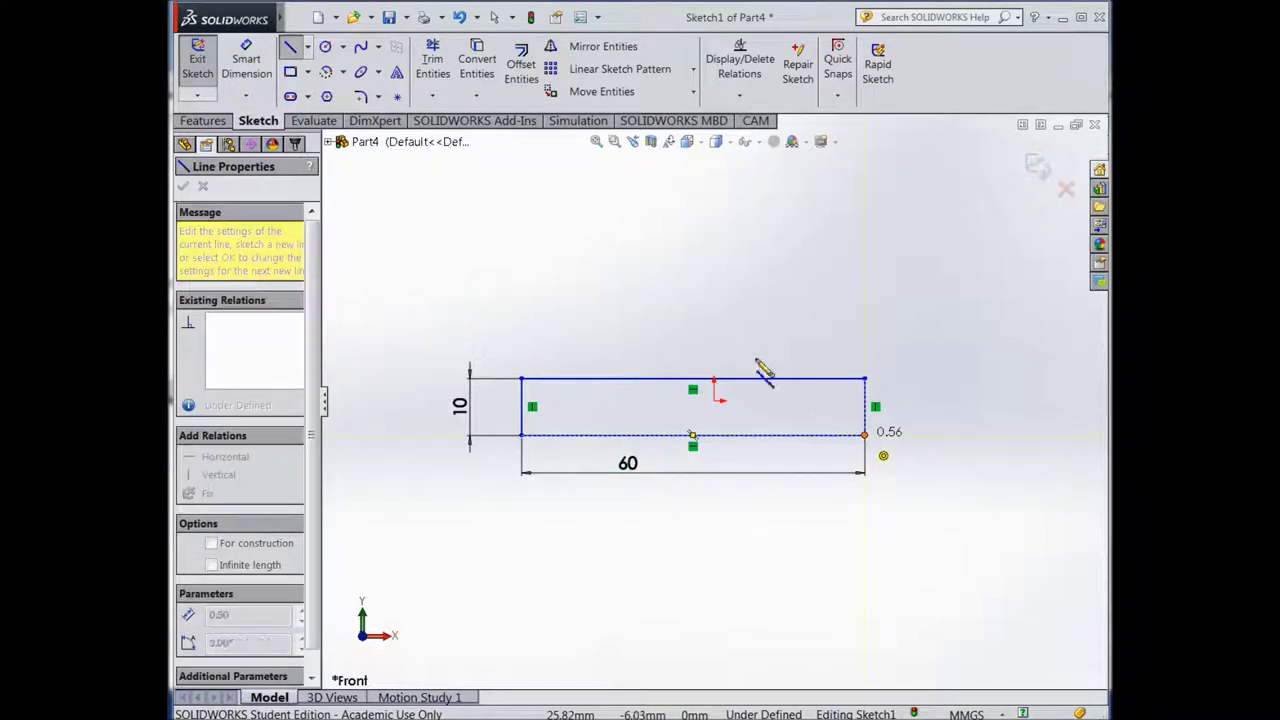
{"action": "left_click", "coordinate": [734, 337]}
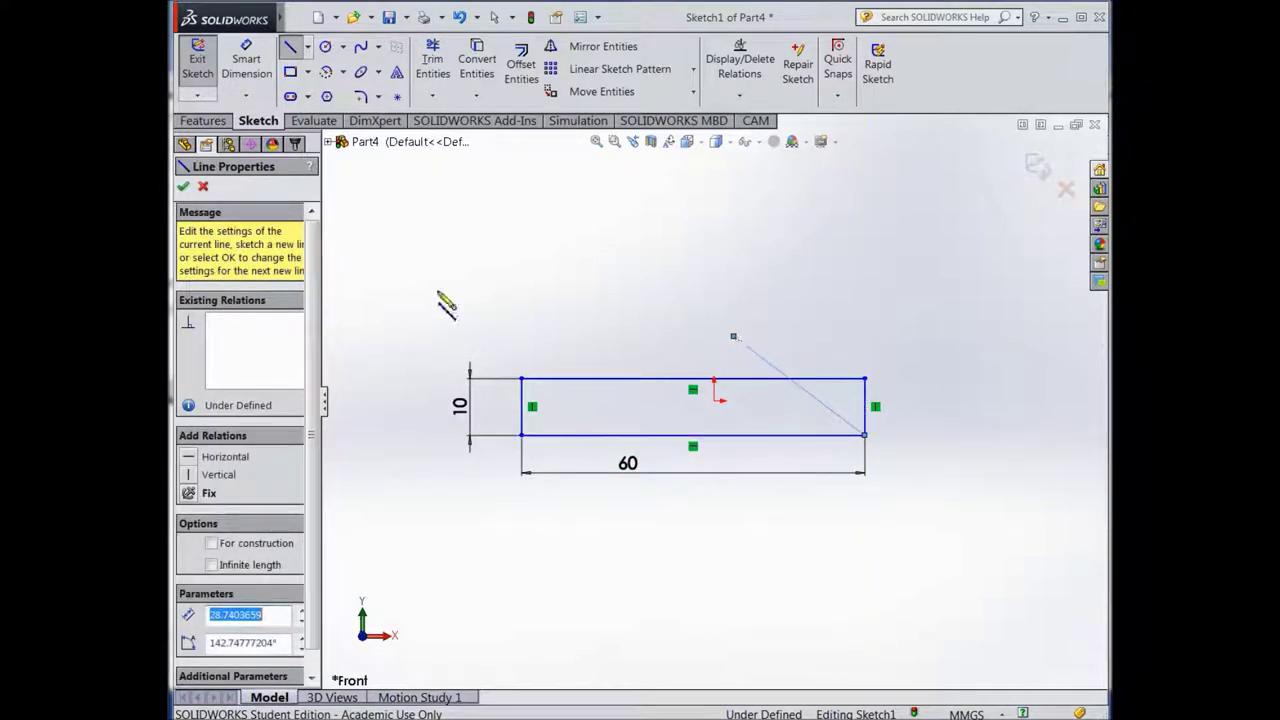
{"action": "left_click", "coordinate": [238, 64]}
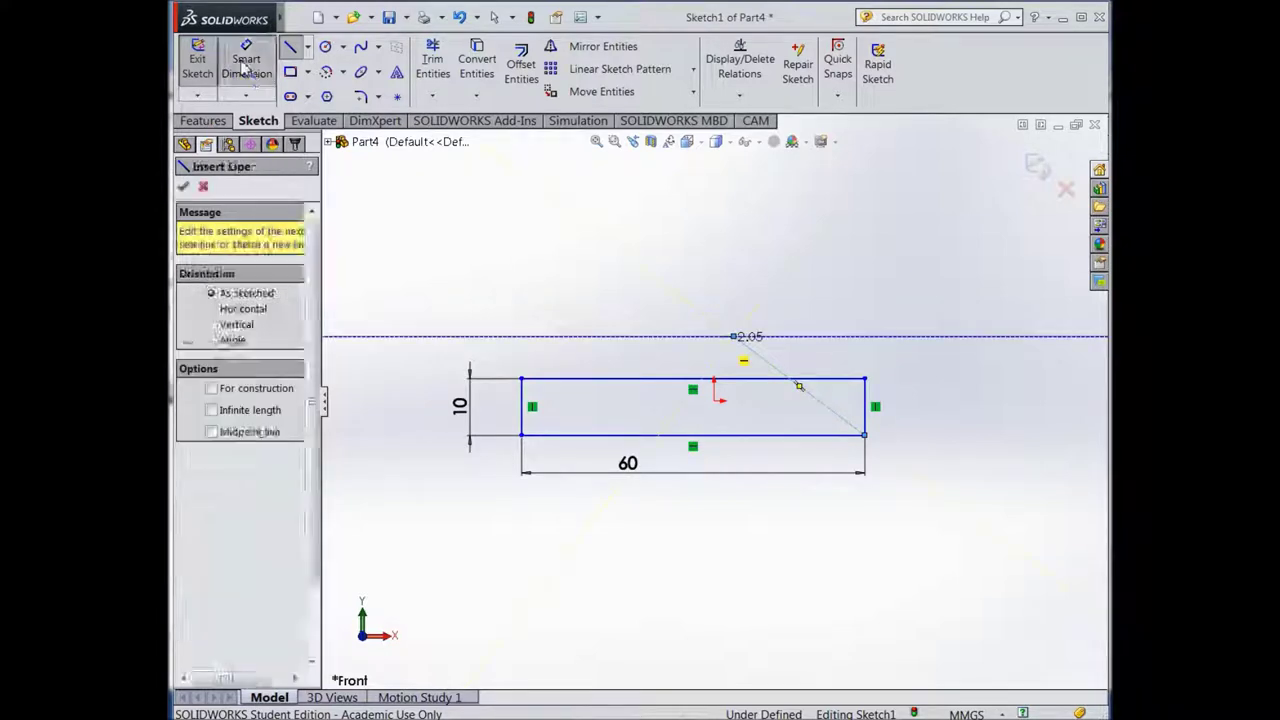
{"action": "left_click", "coordinate": [840, 421]}
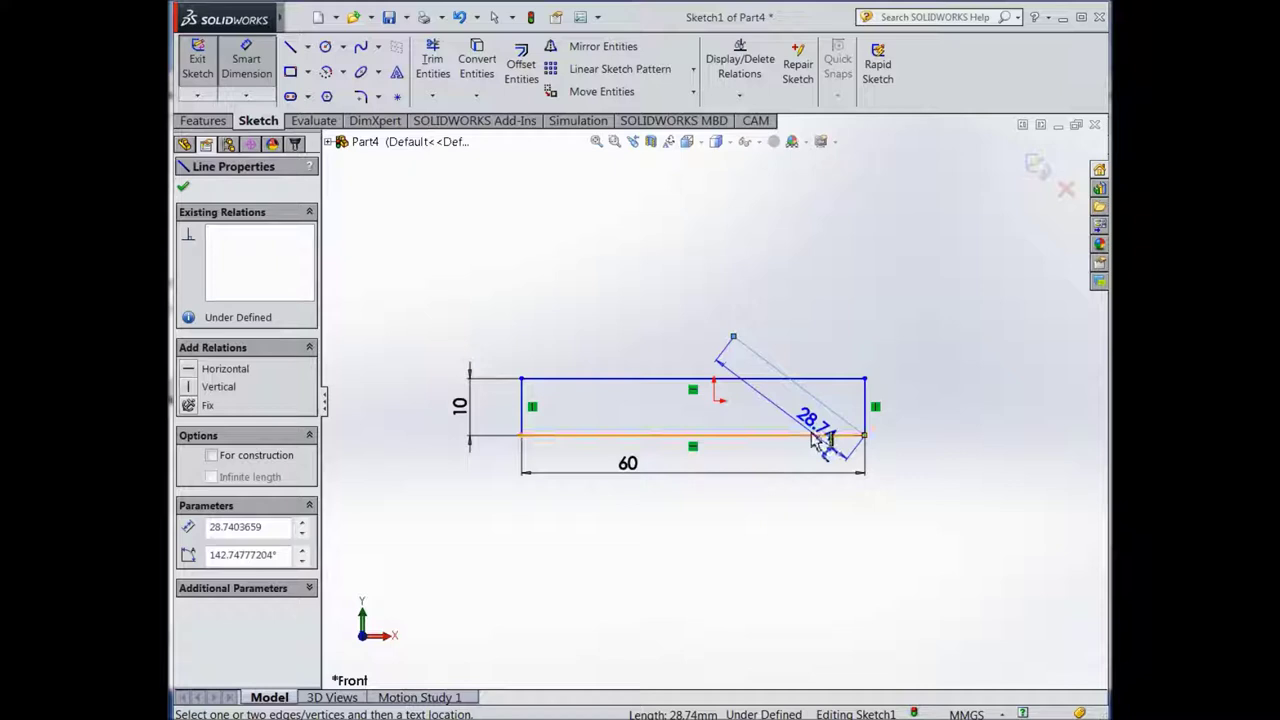
{"action": "left_click", "coordinate": [815, 436]}
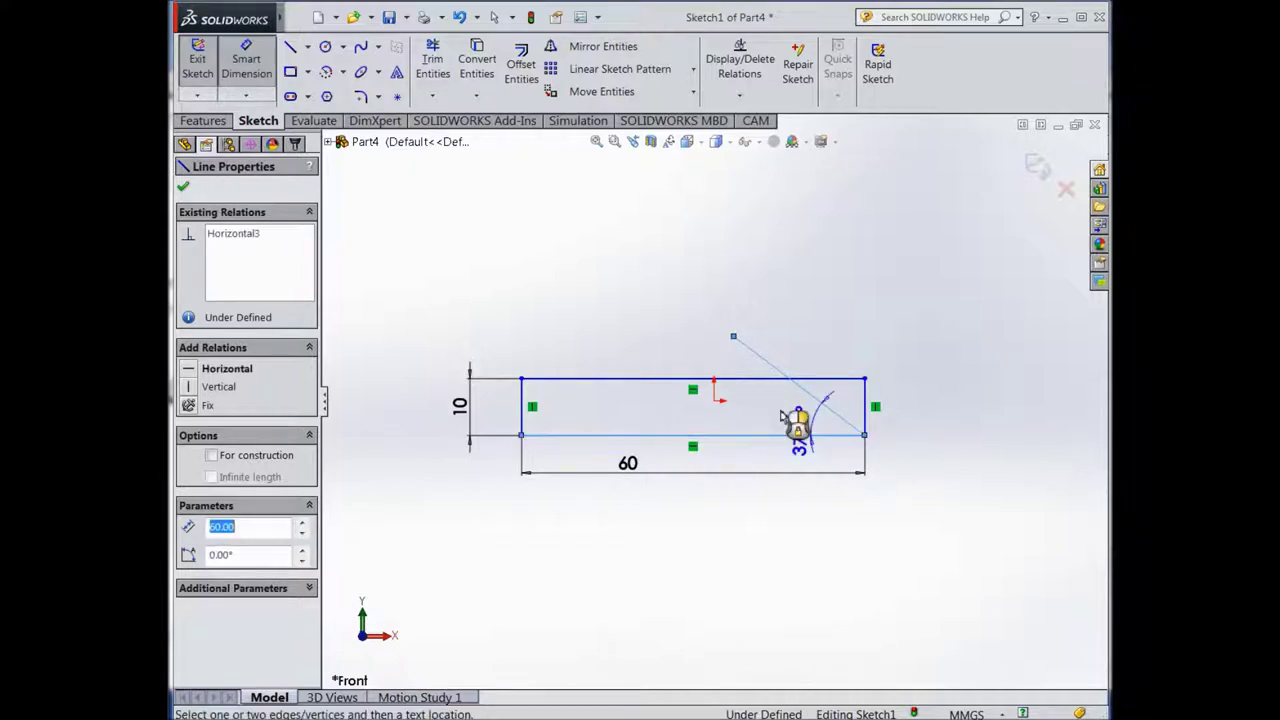
{"action": "left_click", "coordinate": [723, 384]}
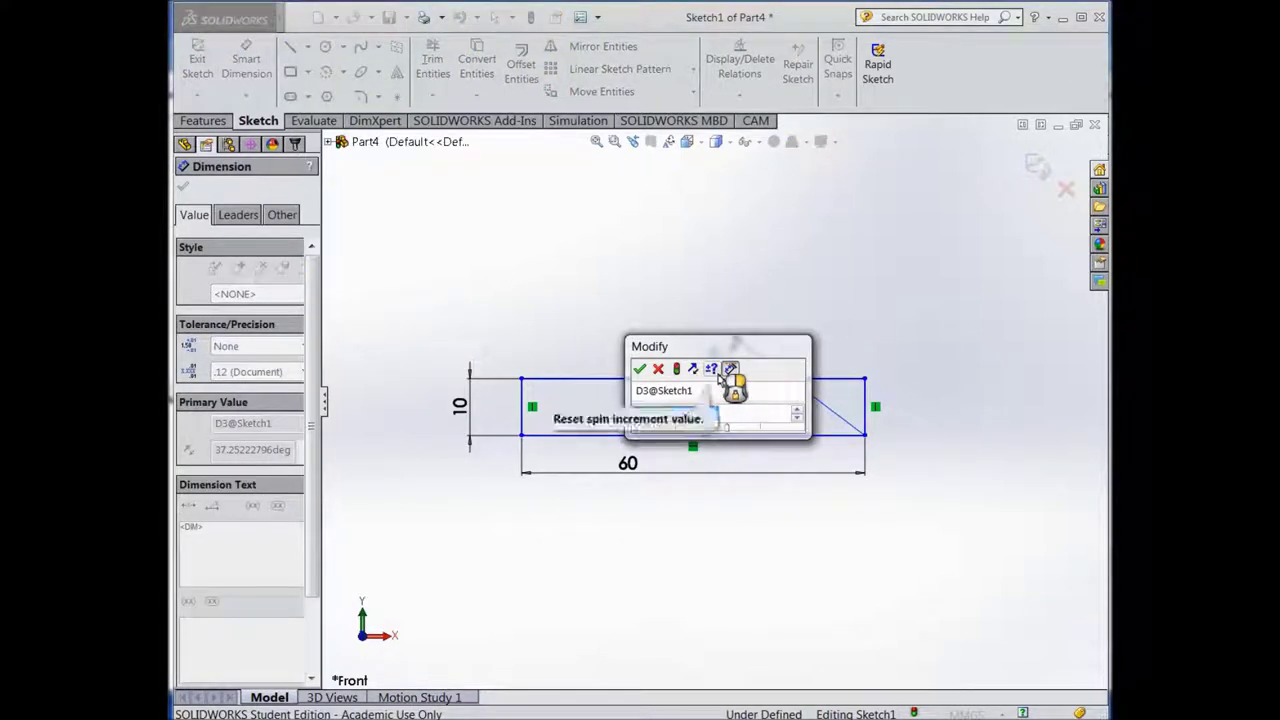
{"action": "type", "text": "45"}
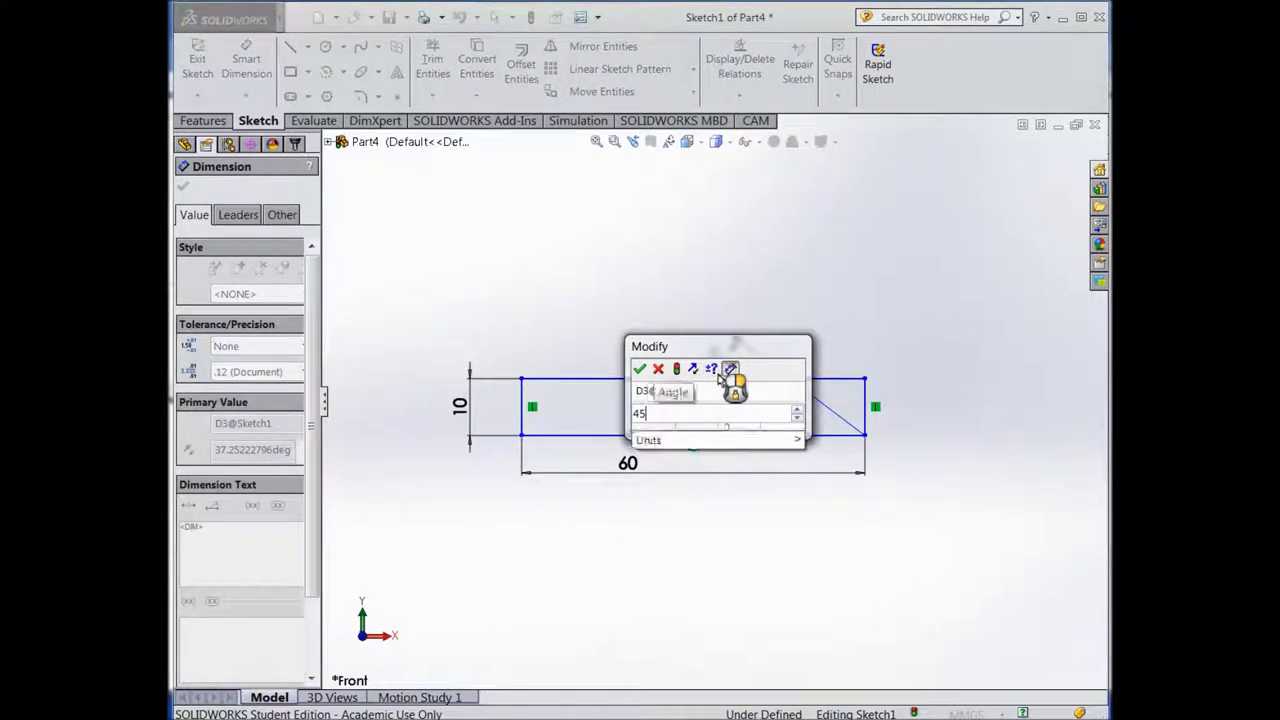
{"action": "left_click", "coordinate": [640, 369]}
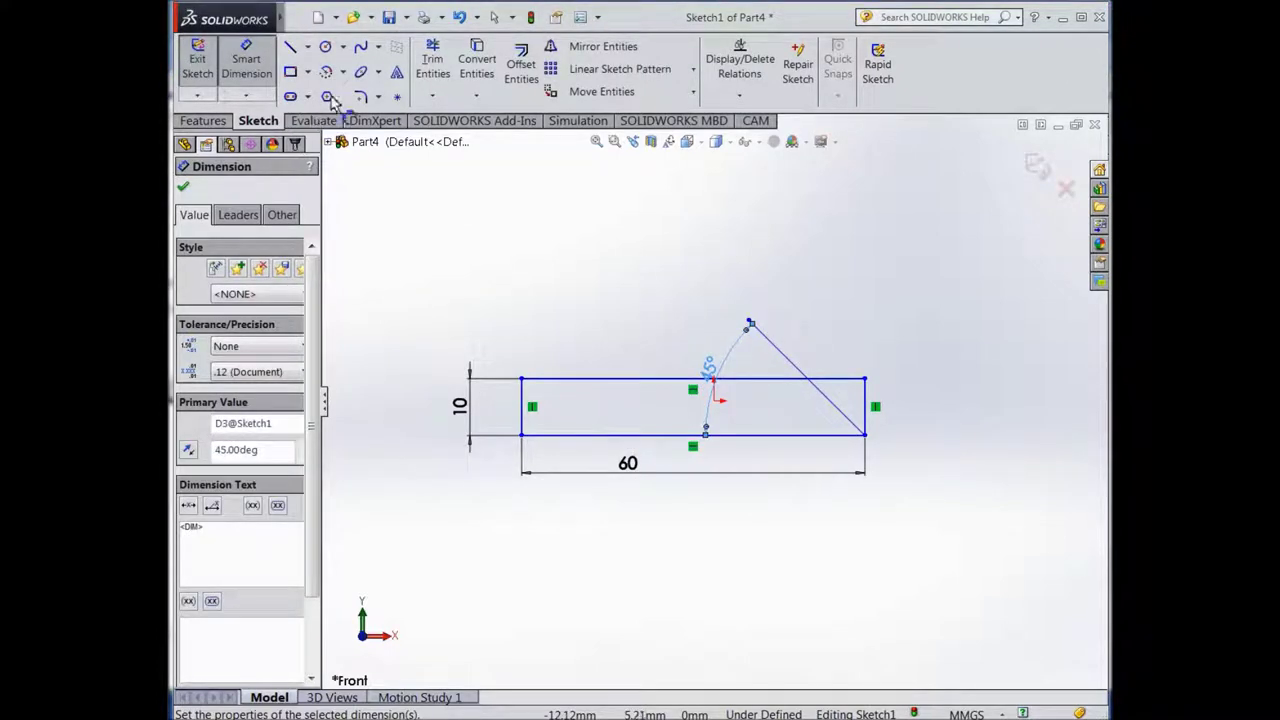
Power trim the rectangle's right edge, the upper edge beyond the 45° line, and the line's overhang above the rectangle
{"action": "left_click", "coordinate": [432, 60]}
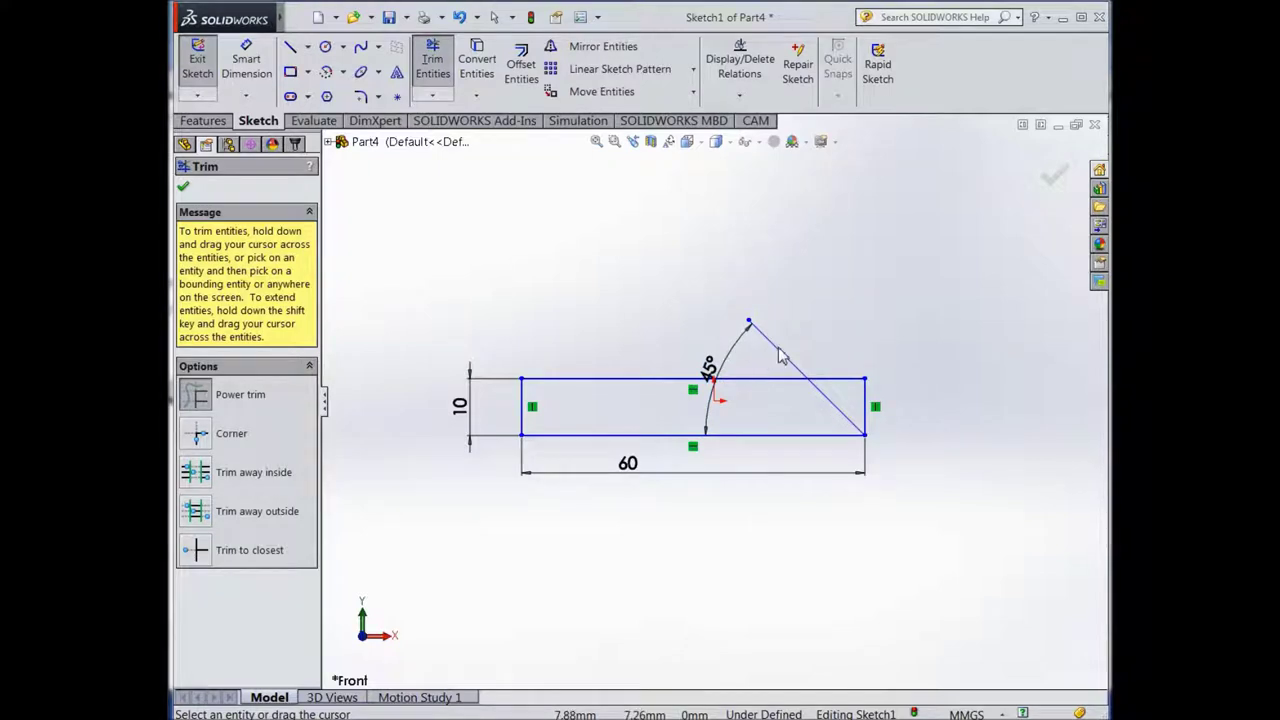
{"action": "left_click_drag", "start_coordinate": [857, 390], "coordinate": [922, 477]}
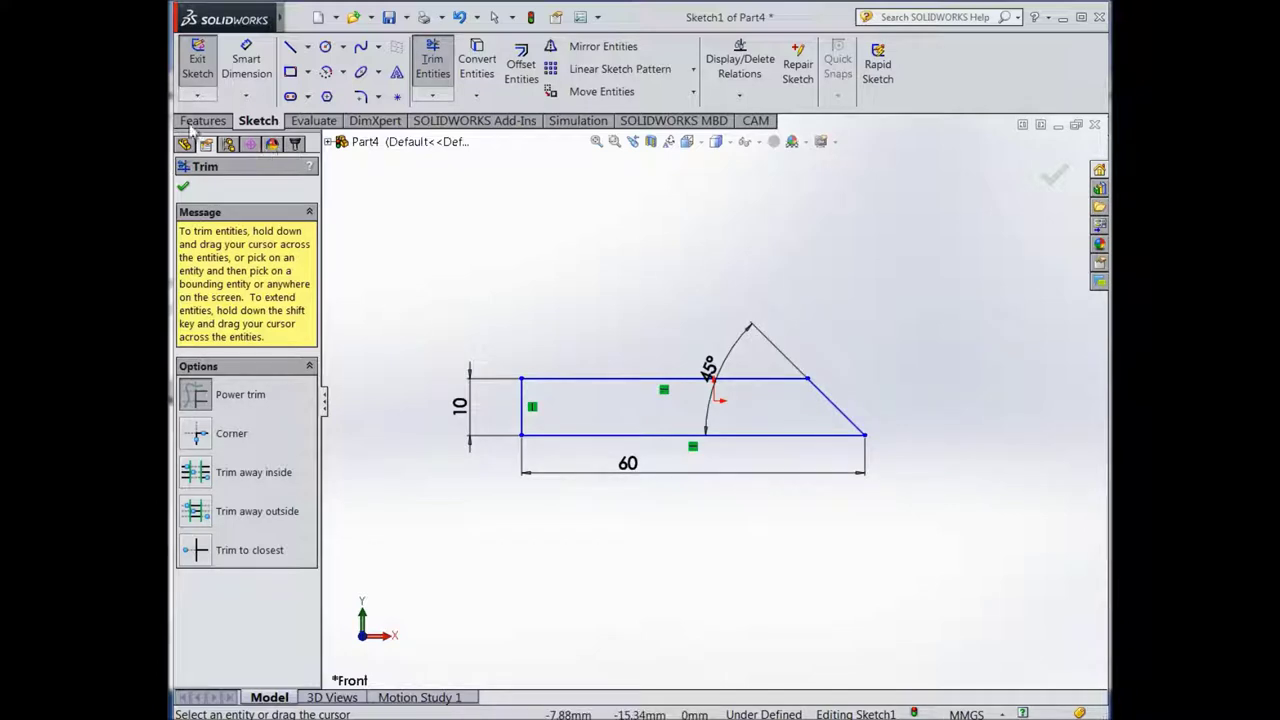
{"action": "left_click", "coordinate": [184, 184]}
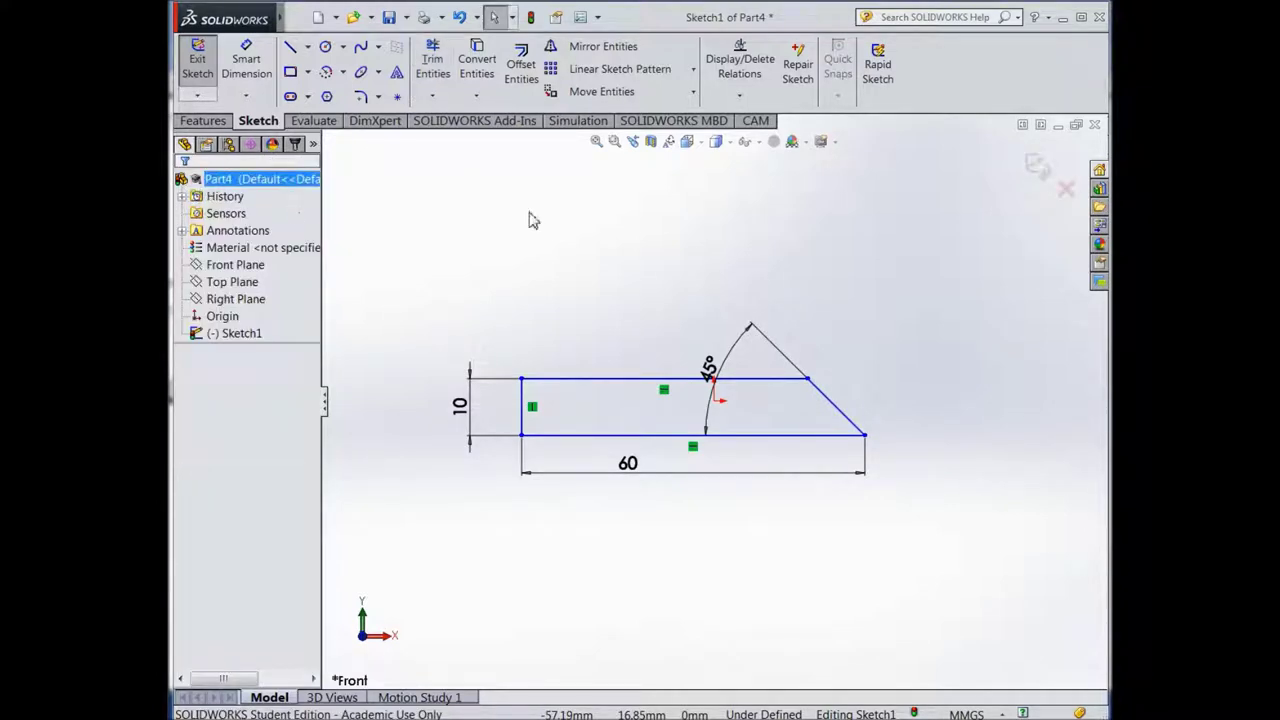
Extrude the slanted-end profile as a blind boss 40 mm deep from the sketch plane
{"action": "left_click", "coordinate": [703, 146]}
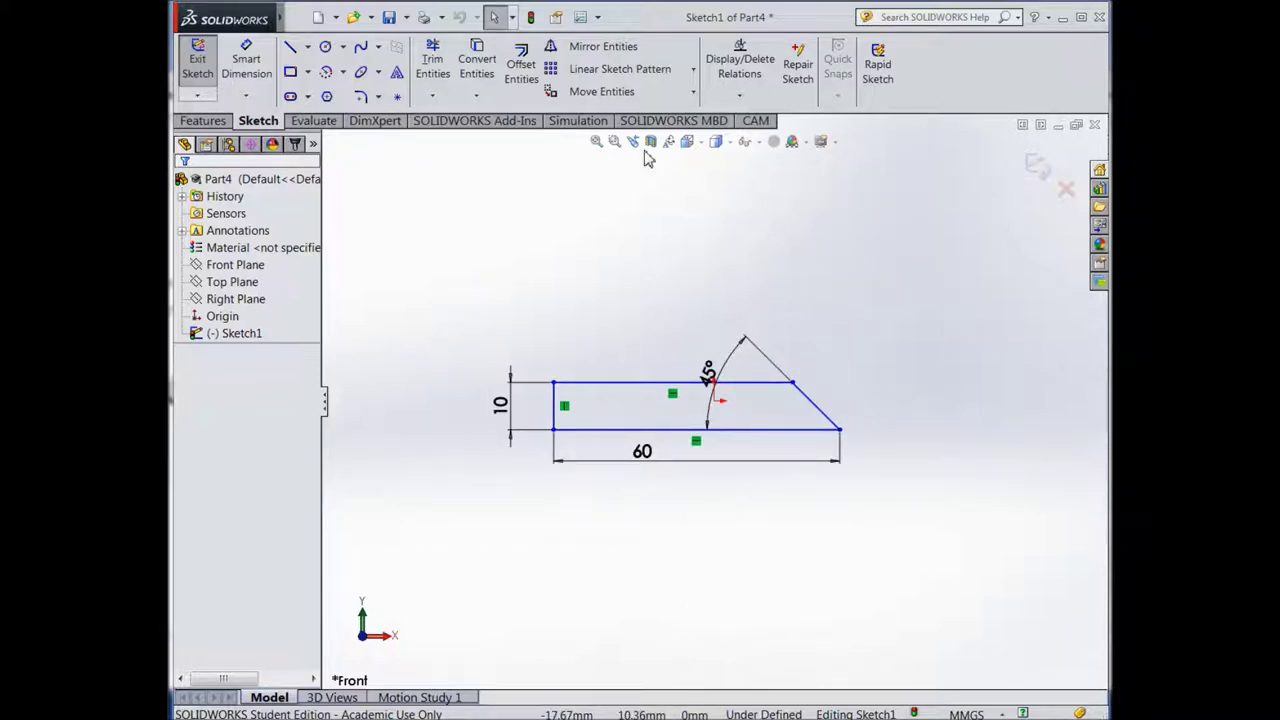
{"action": "left_click", "coordinate": [688, 143]}
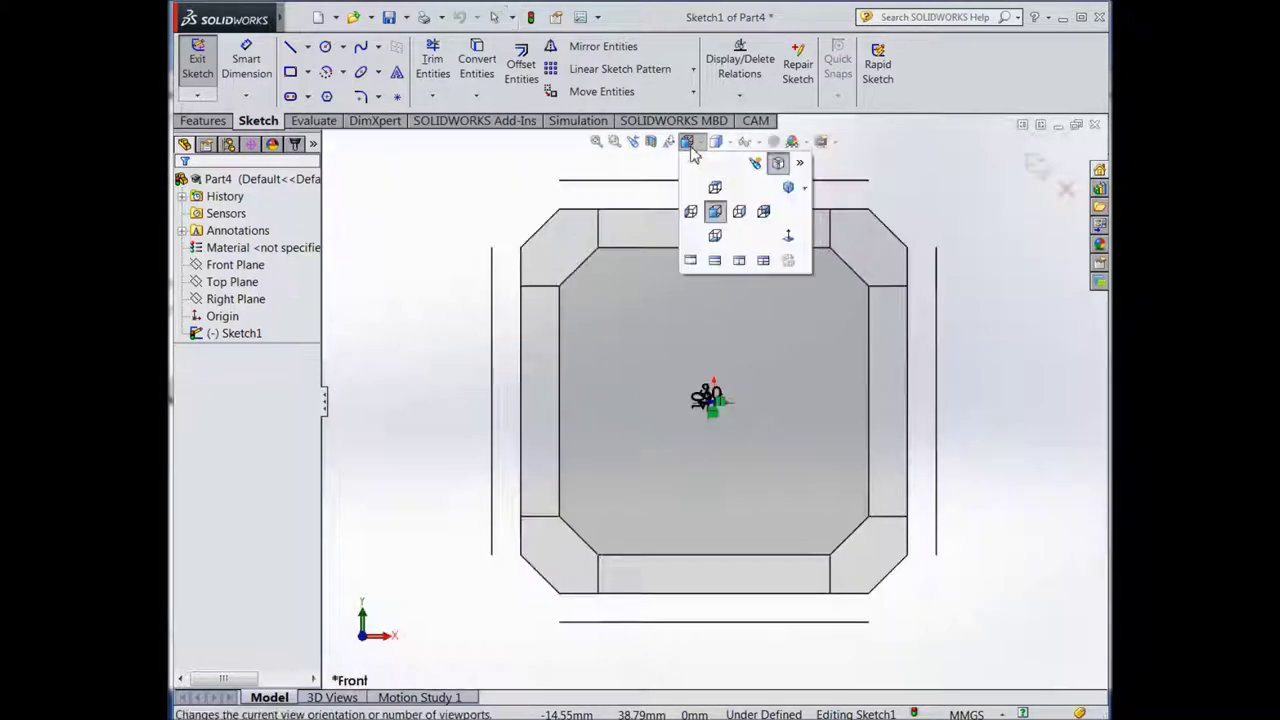
{"action": "left_click", "coordinate": [558, 272]}
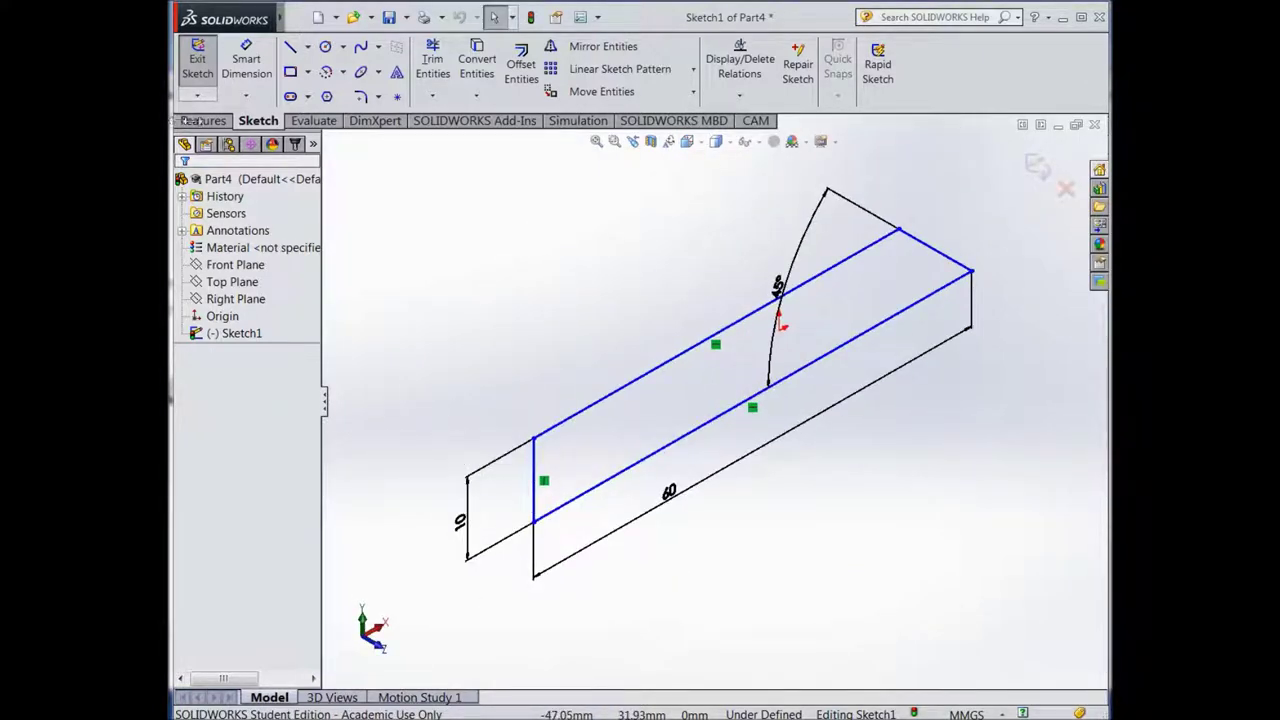
{"action": "left_click", "coordinate": [197, 124]}
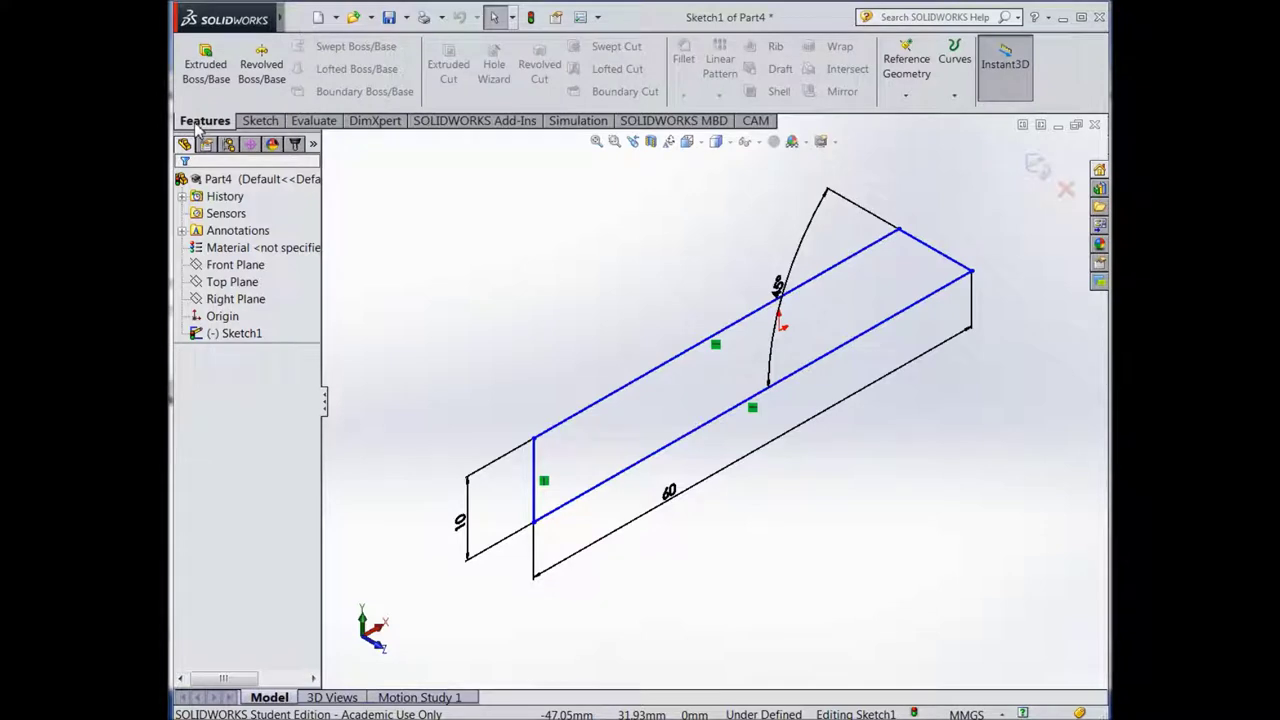
{"action": "left_click", "coordinate": [205, 70]}
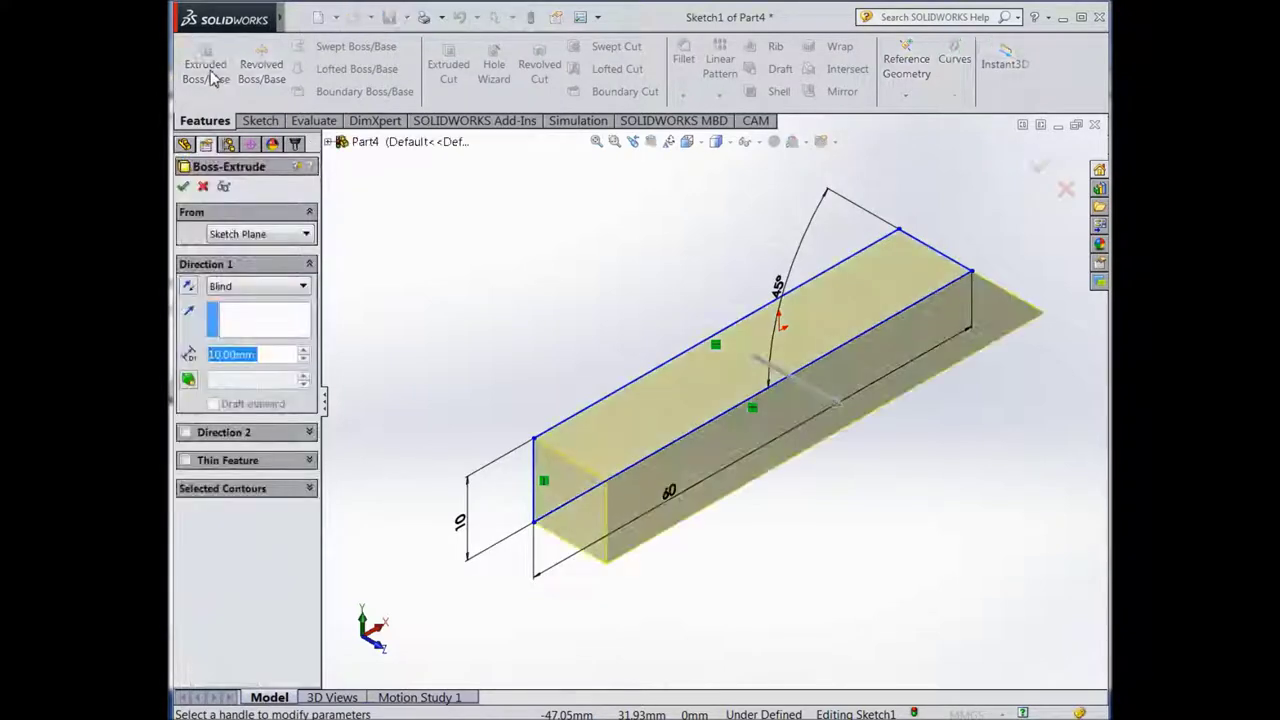
{"action": "left_click", "coordinate": [213, 356]}
{"action": "key", "text": "BackSpace"}
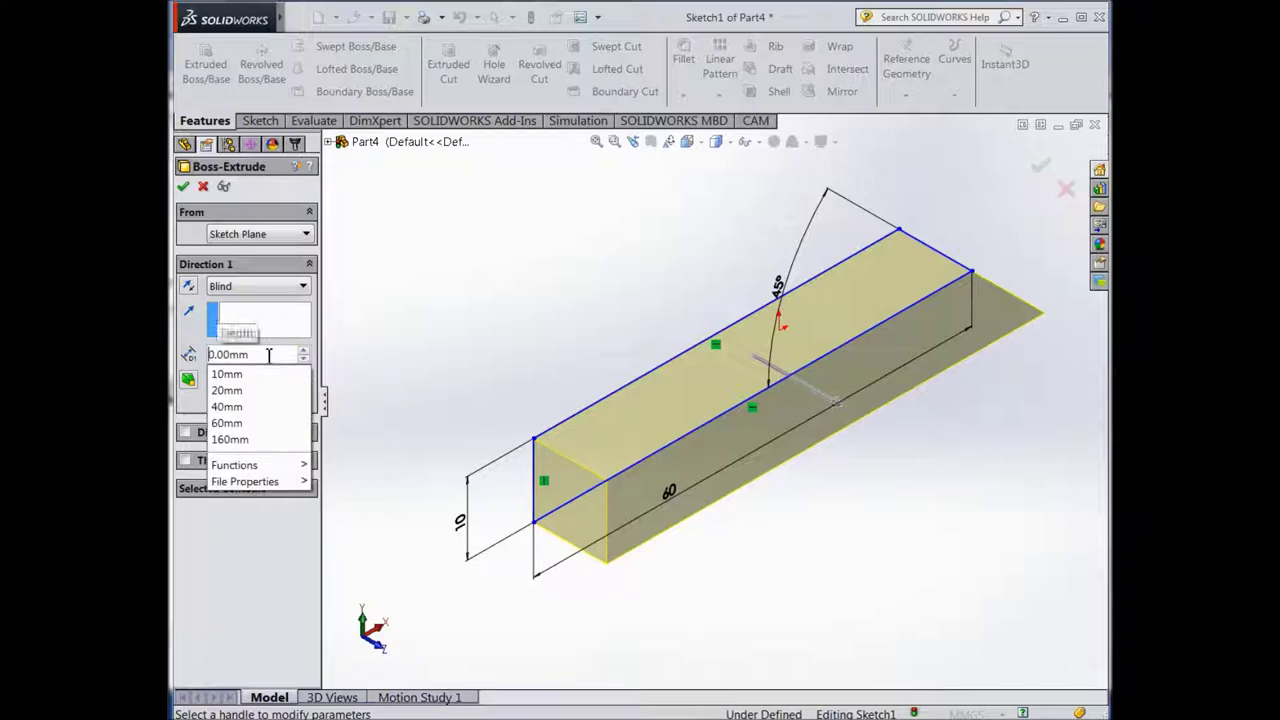
{"action": "type", "text": "4"}
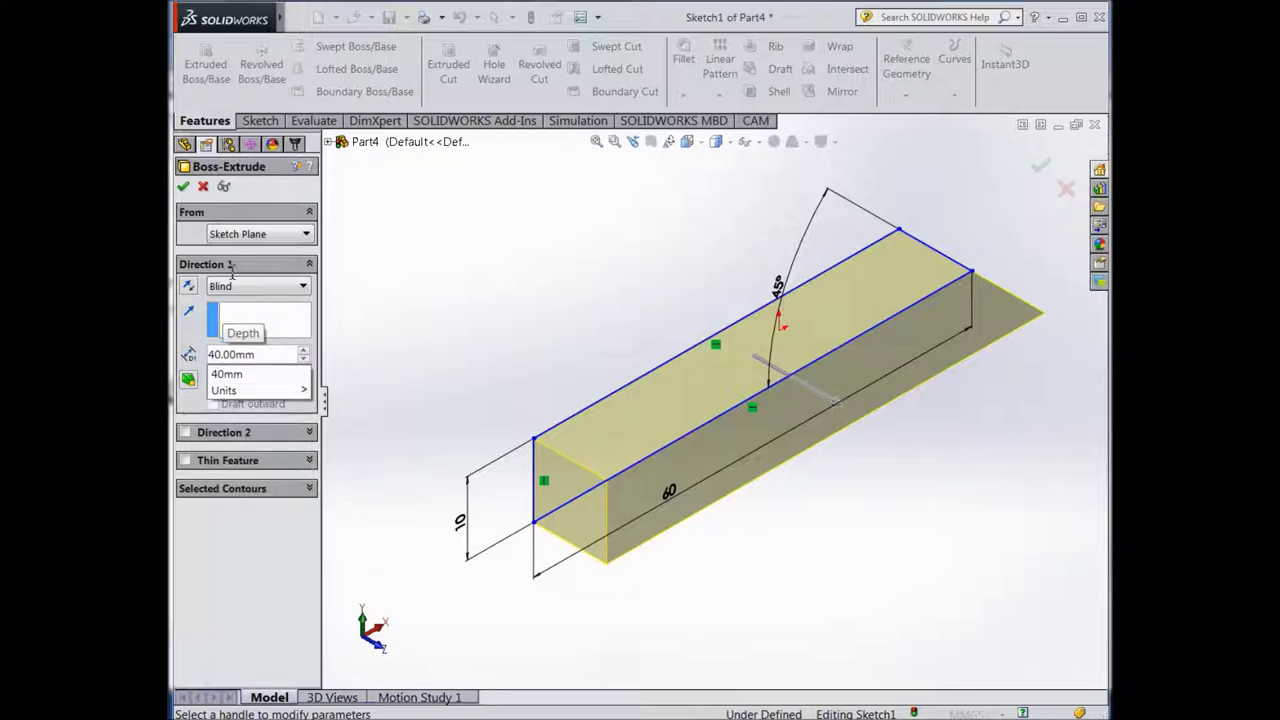
{"action": "key", "text": "Return"}
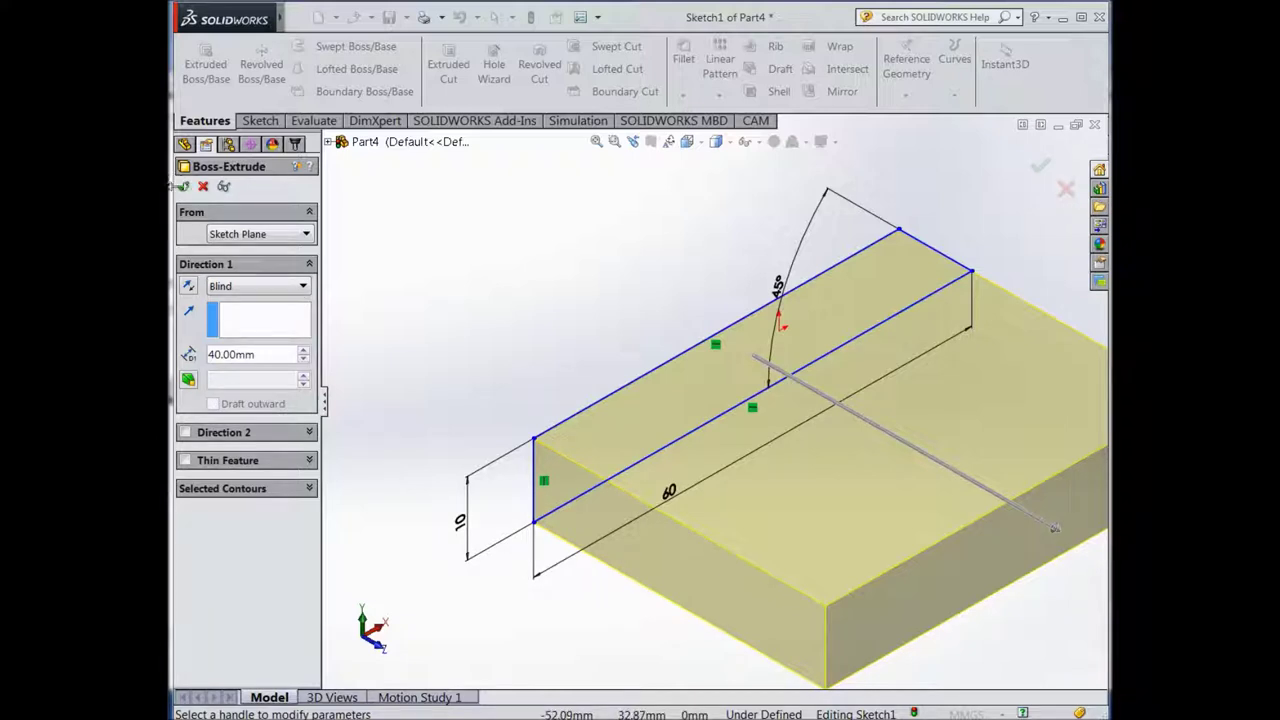
{"action": "left_click", "coordinate": [182, 188]}
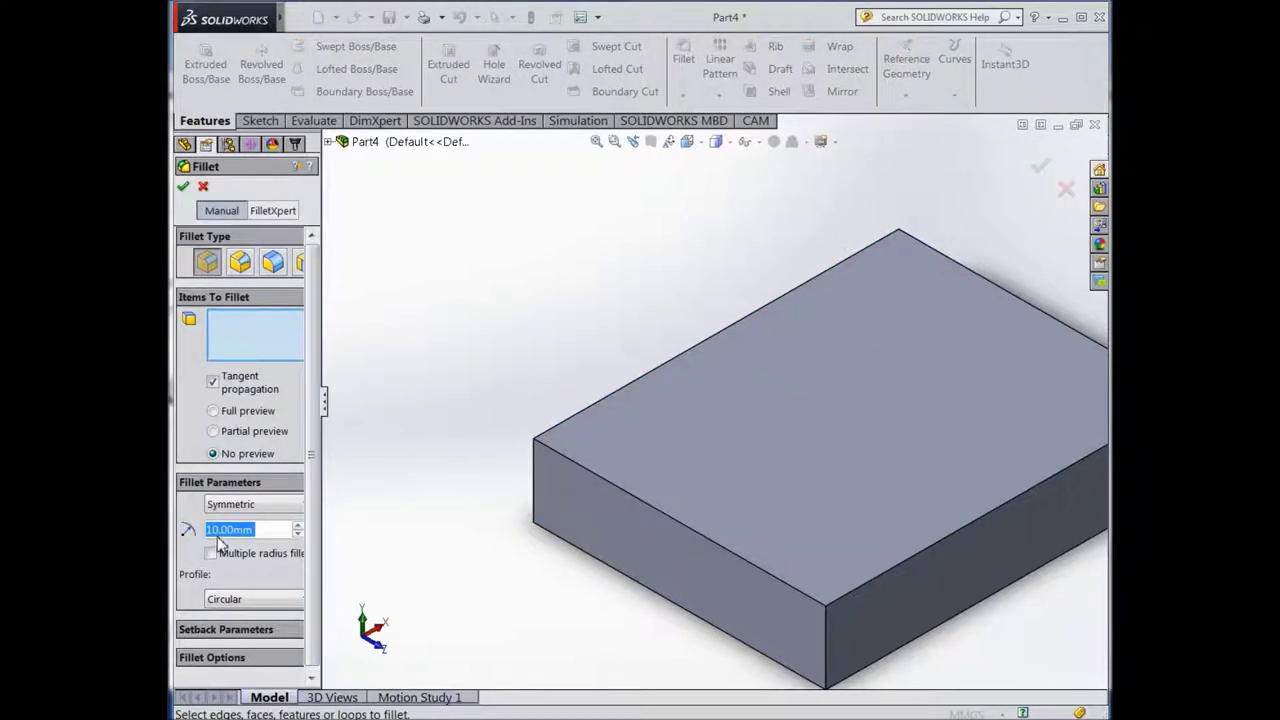
Fillet the two vertical edges at the block's square end with a symmetric 10 mm radius
{"action": "left_click", "coordinate": [534, 470]}
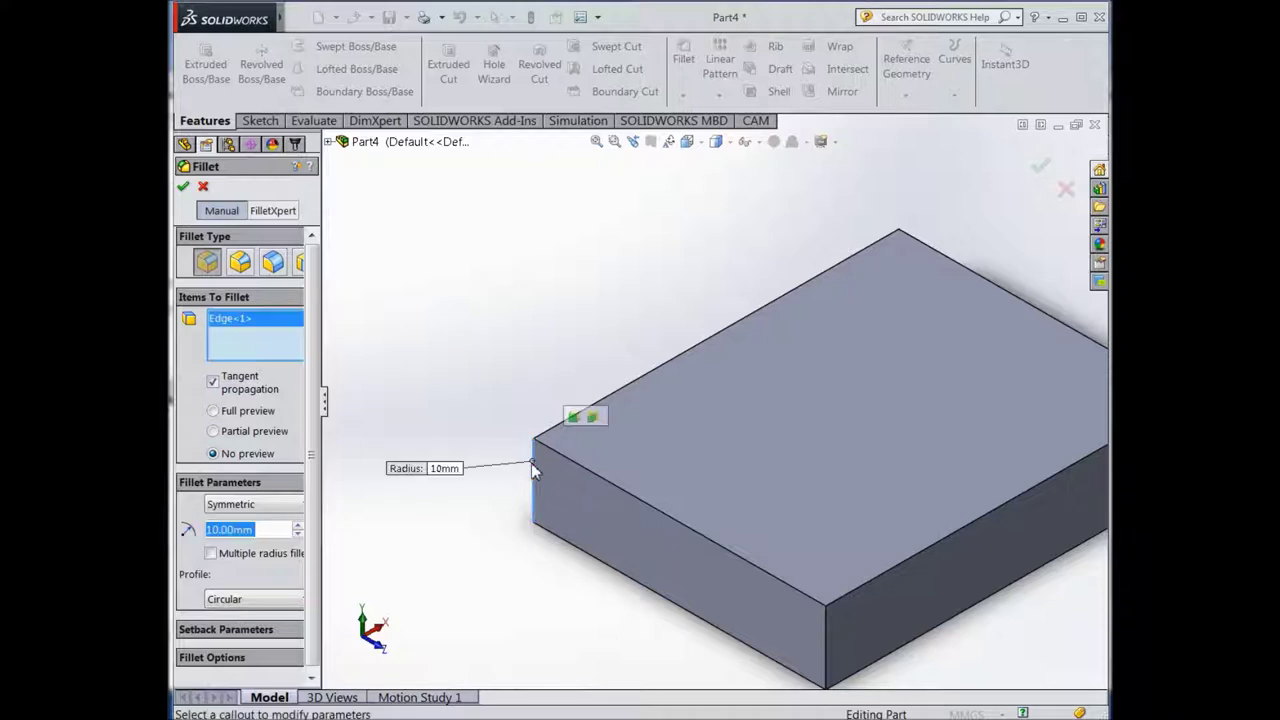
{"action": "left_click", "coordinate": [826, 640]}
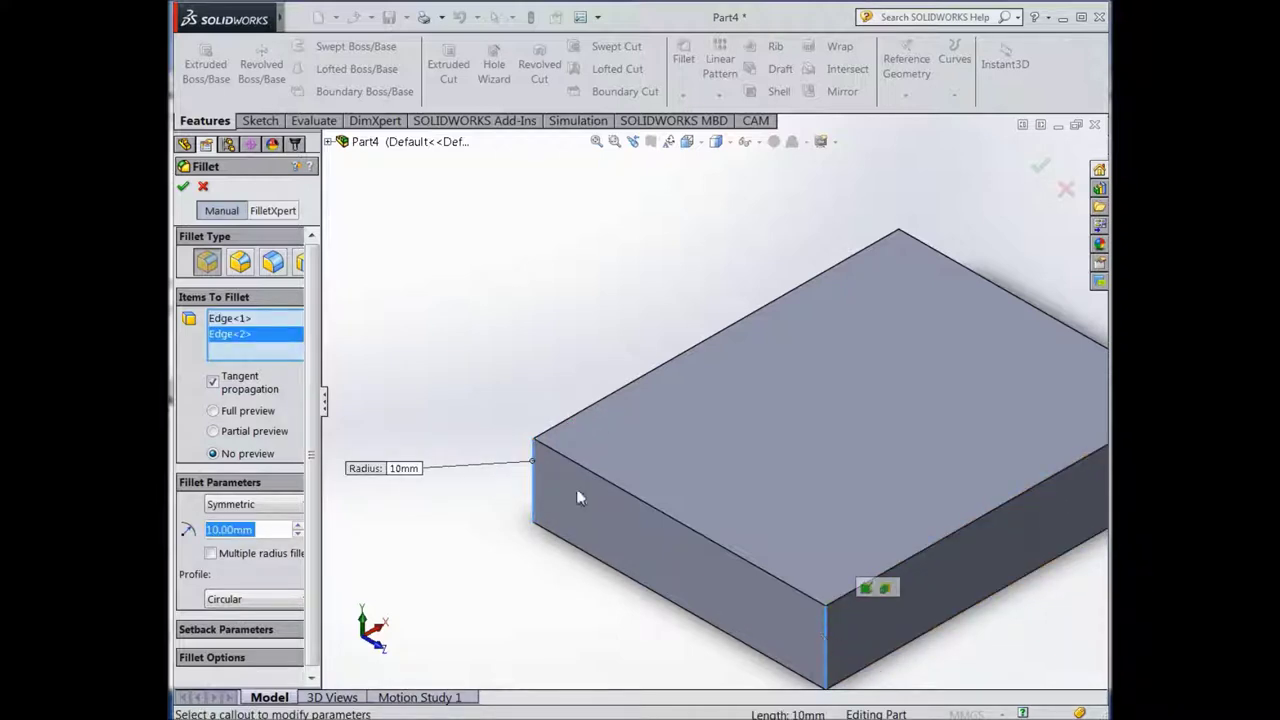
{"action": "left_click", "coordinate": [182, 188]}
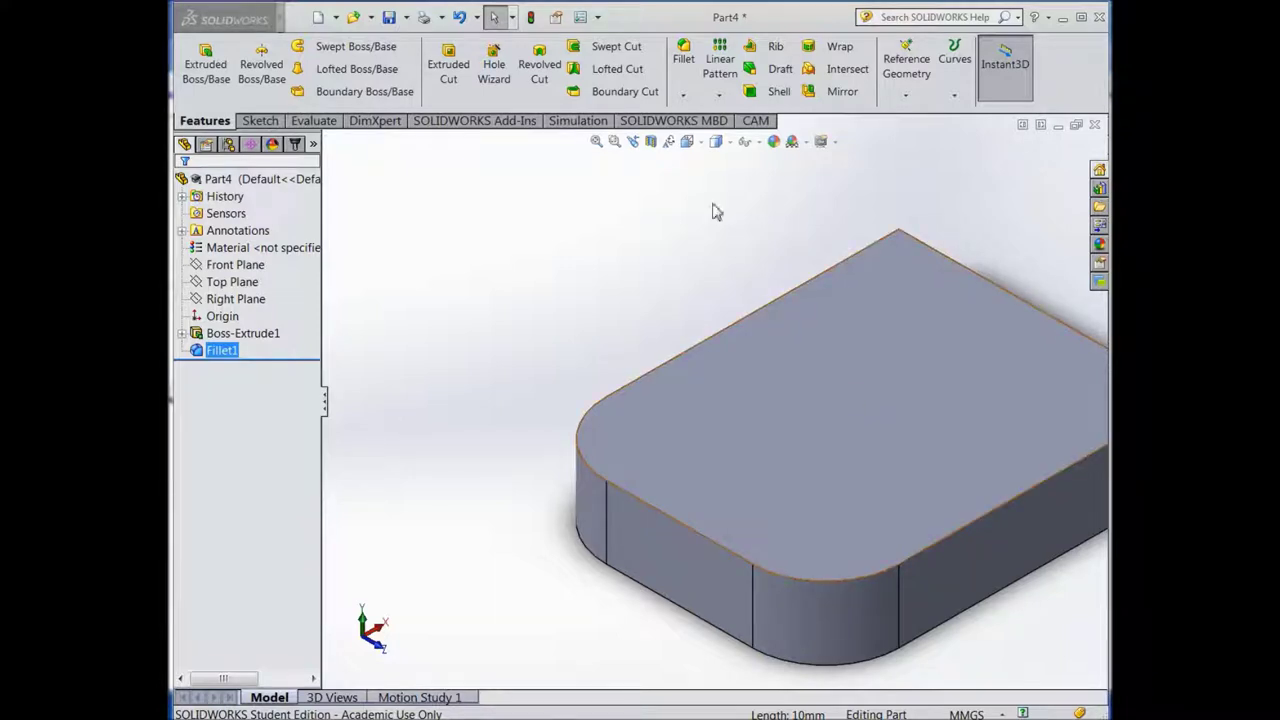
Start a sketch on the block's flat top face, viewed straight on, between the slanted face and the filleted end
{"action": "left_click", "coordinate": [688, 142]}
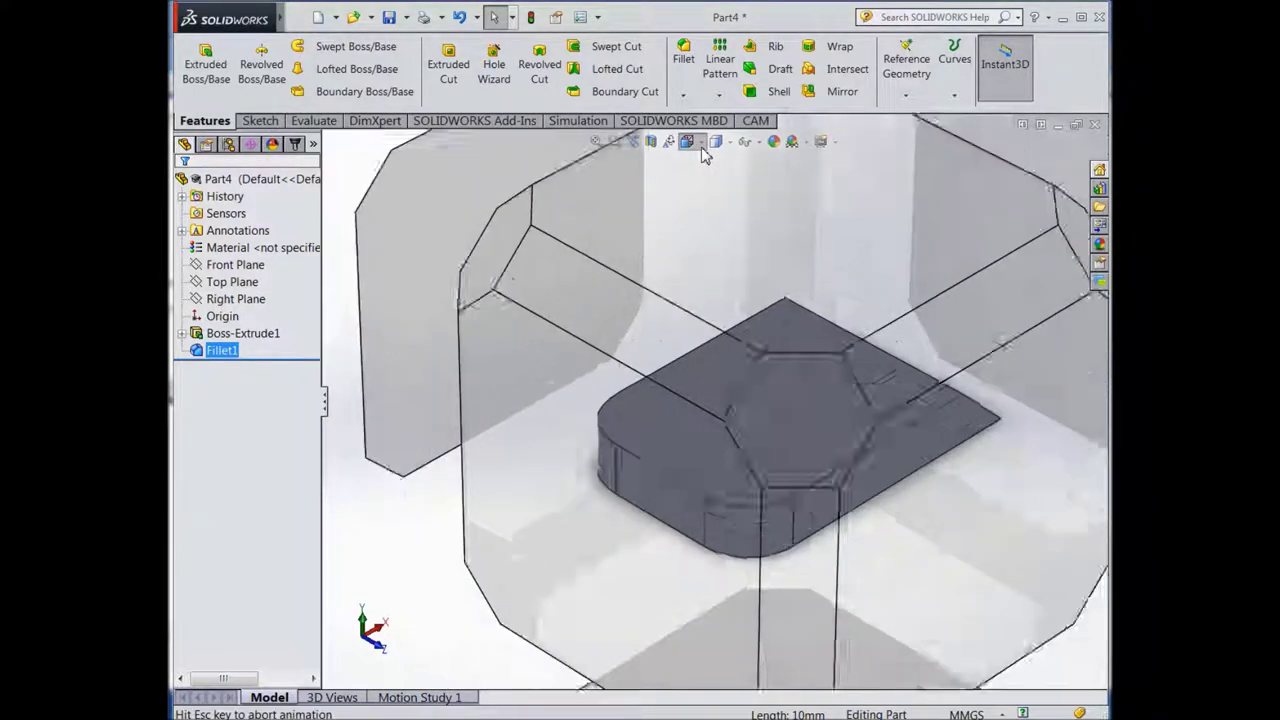
{"action": "left_click", "coordinate": [663, 317]}
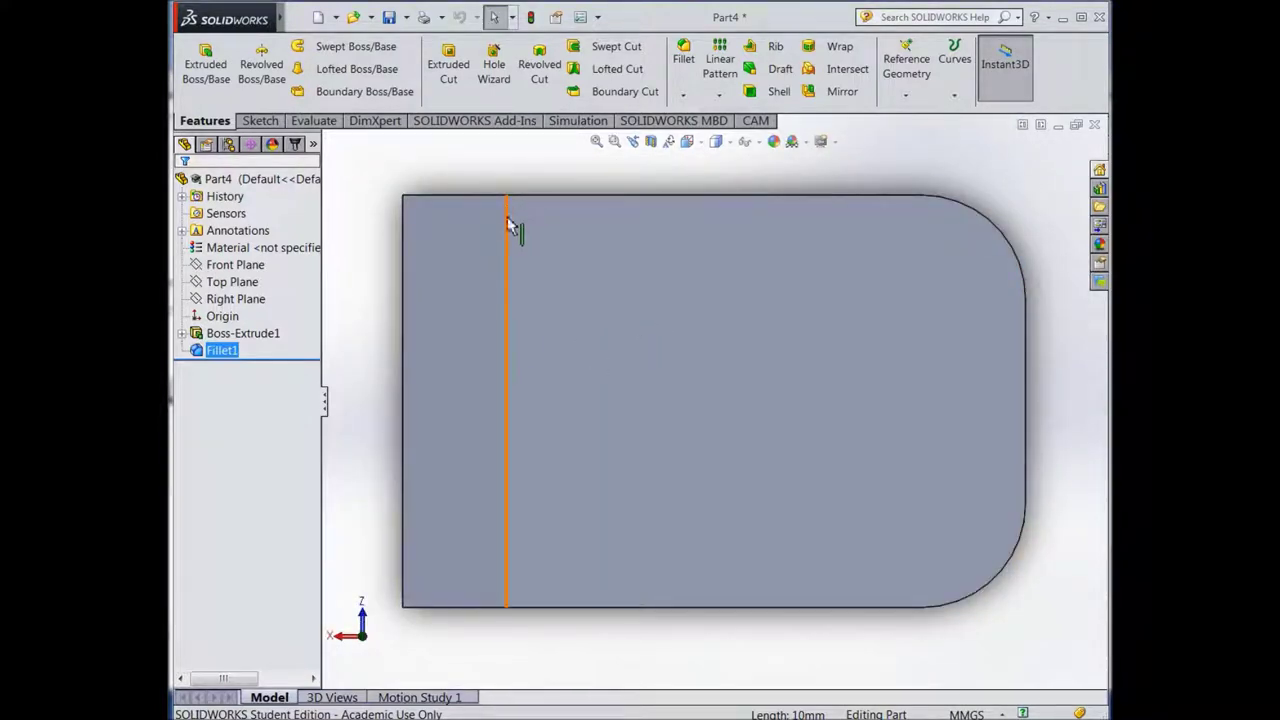
{"action": "left_click_drag", "start_coordinate": [523, 333], "coordinate": [222, 350]}
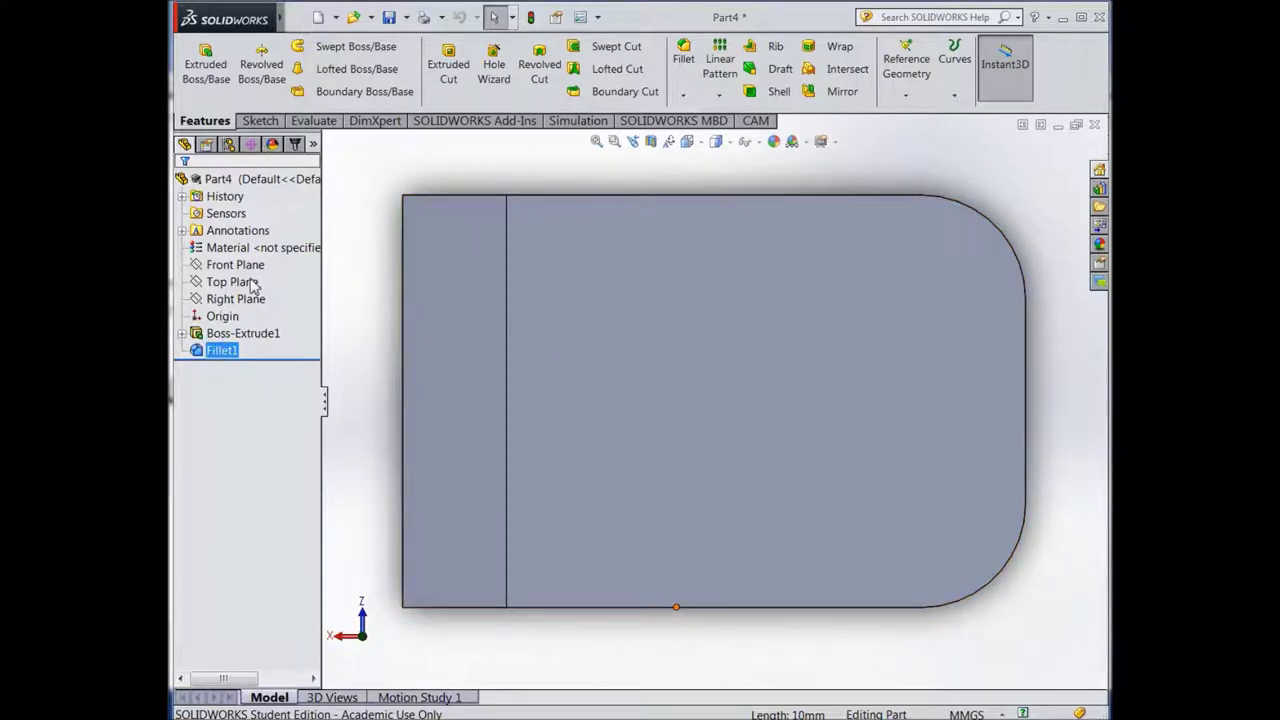
{"action": "left_click", "coordinate": [277, 121]}
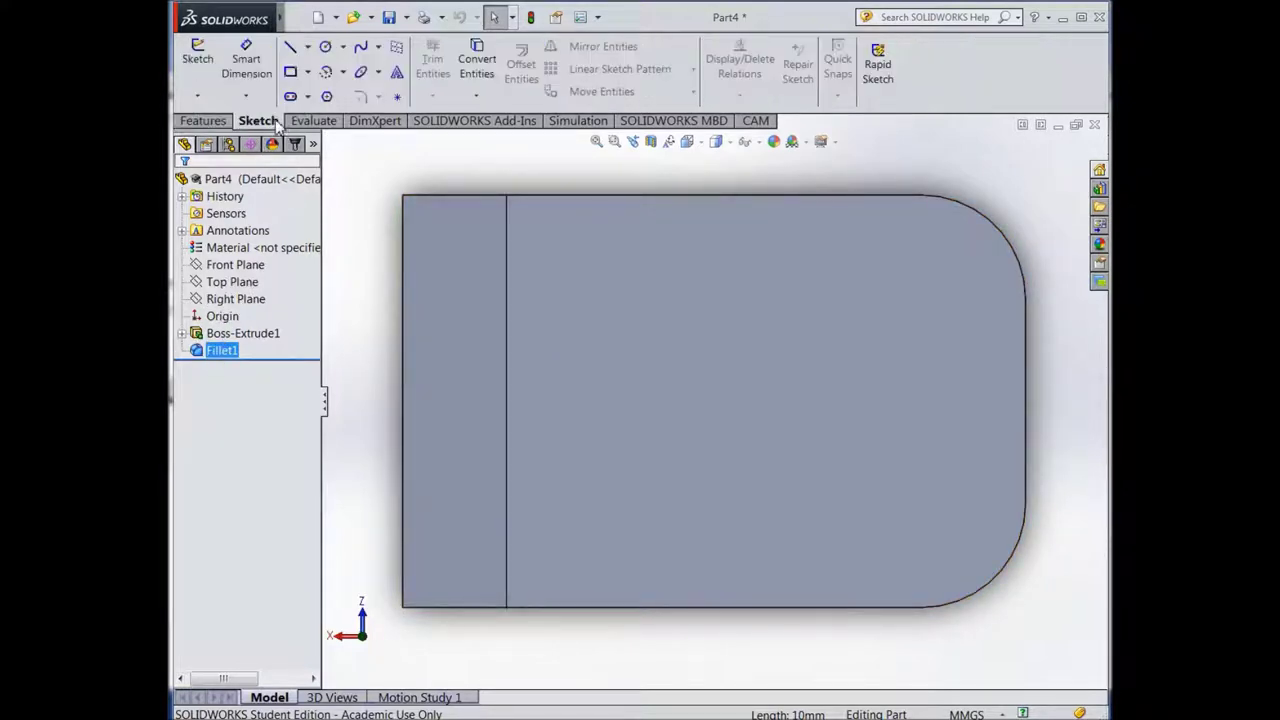
{"action": "left_click", "coordinate": [290, 47]}
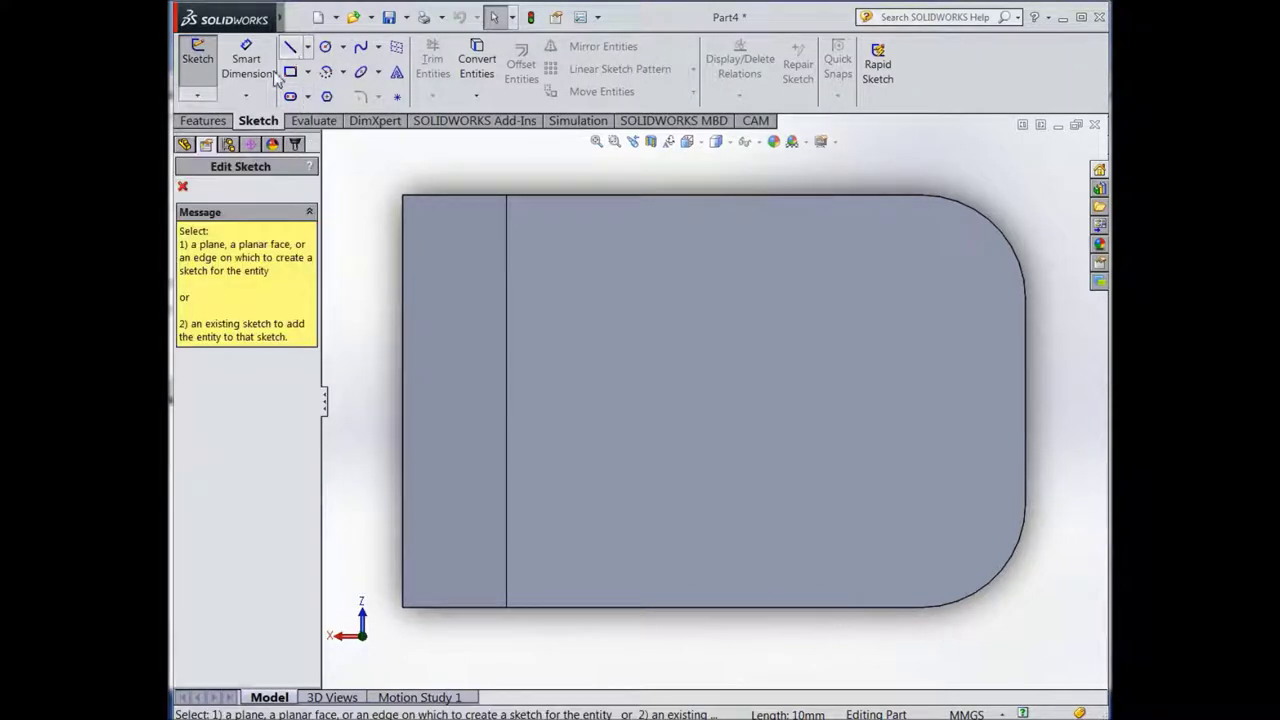
{"action": "left_click", "coordinate": [183, 186]}
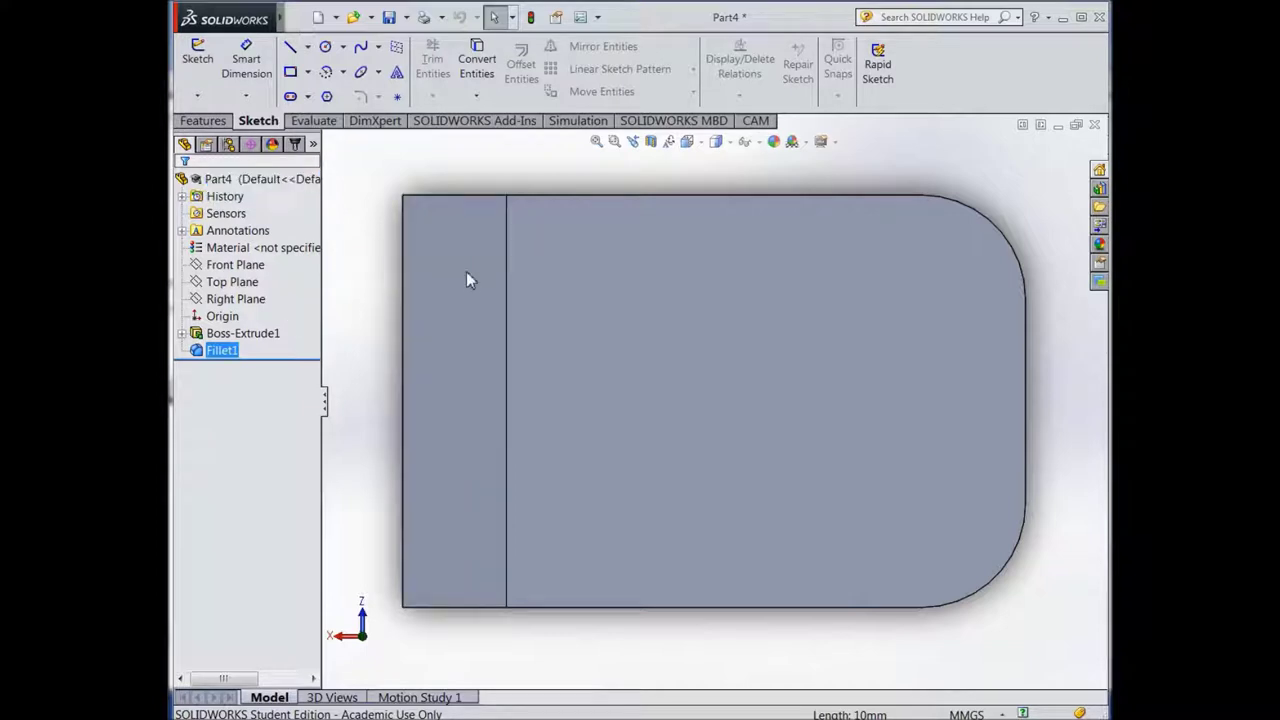
{"action": "left_click", "coordinate": [517, 225]}
{"action": "left_click", "coordinate": [289, 49]}
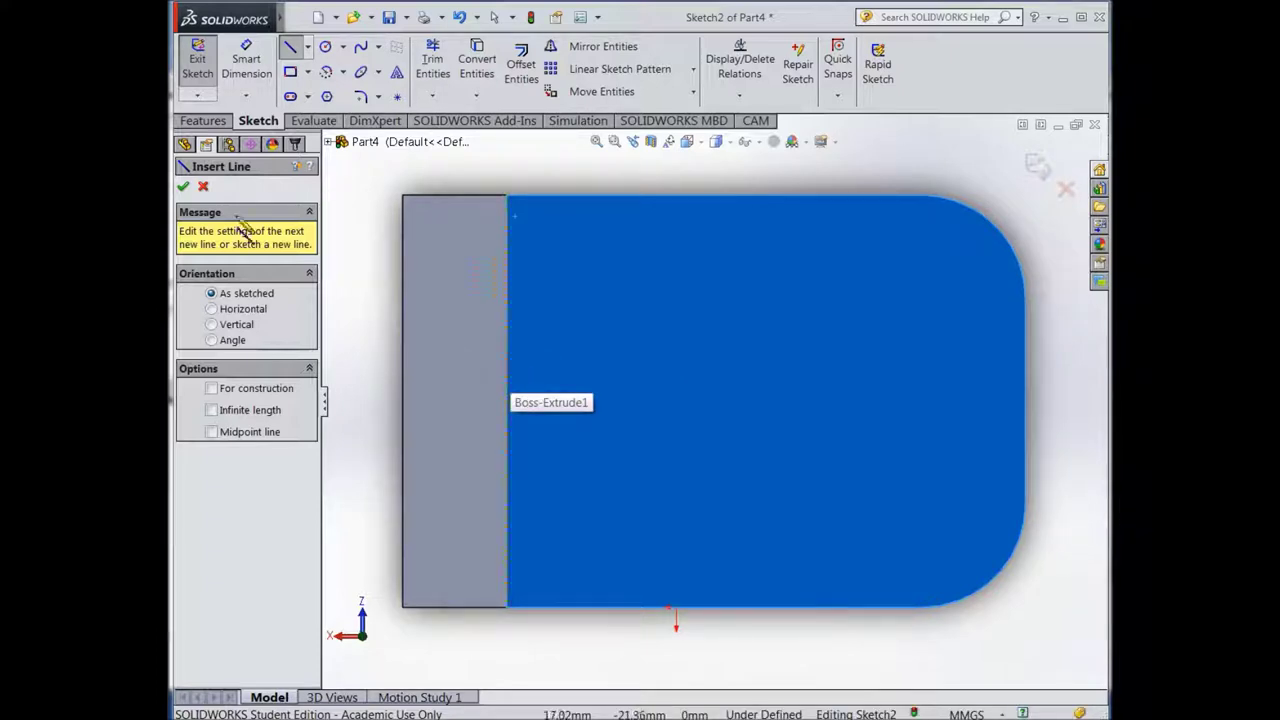
{"action": "left_click", "coordinate": [184, 188]}
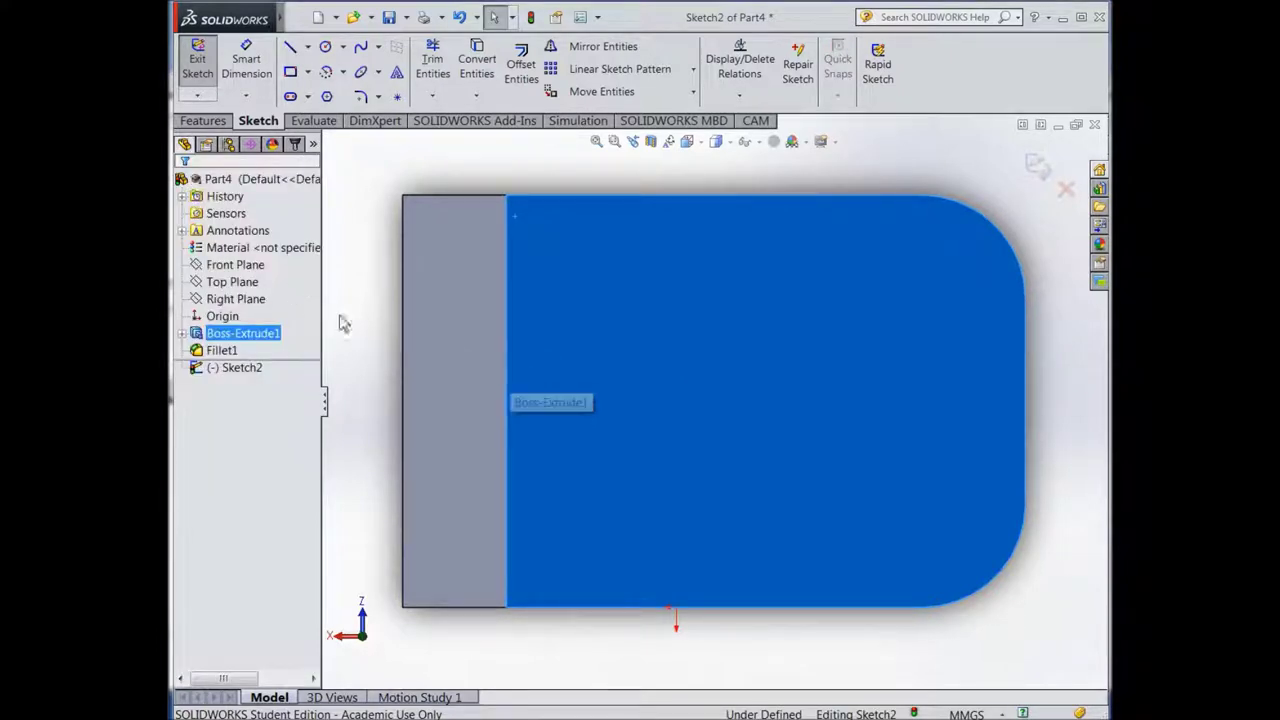
Sketch a 50 mm horizontal line across the top face from the midpoint of the slanted face's edge to the filleted end's midpoint
{"action": "left_click", "coordinate": [509, 397]}
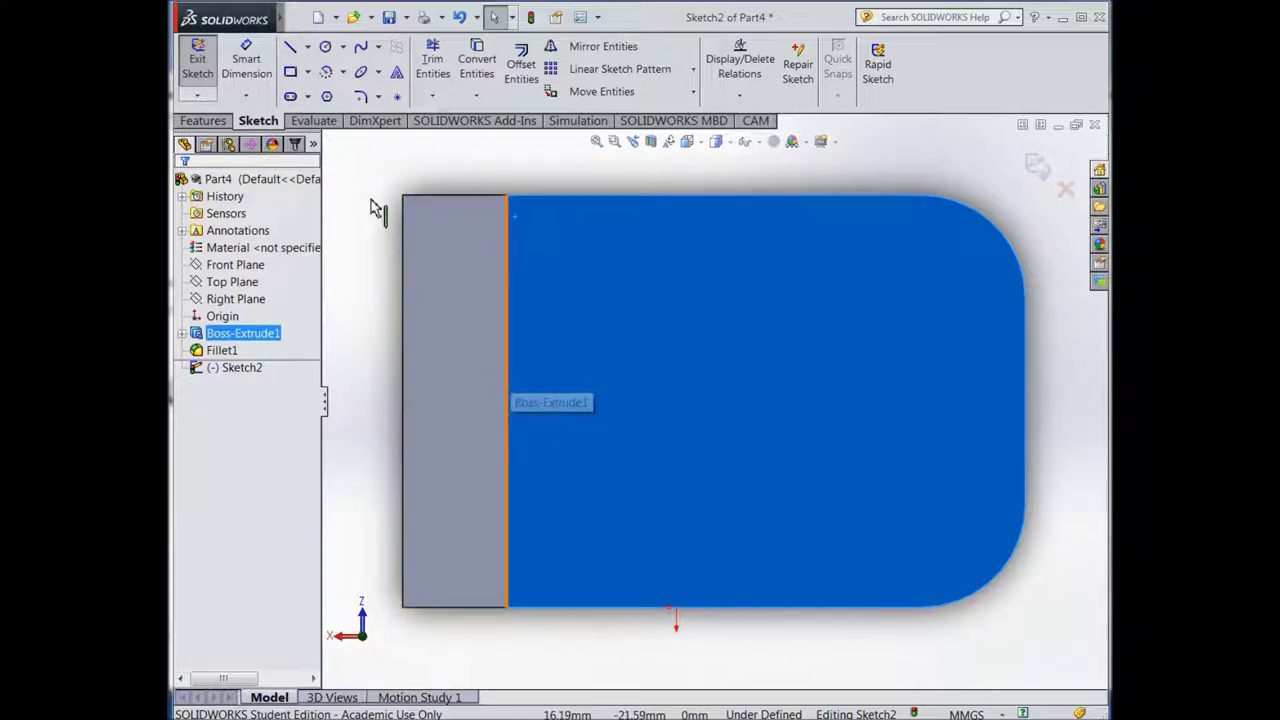
{"action": "left_click", "coordinate": [290, 48]}
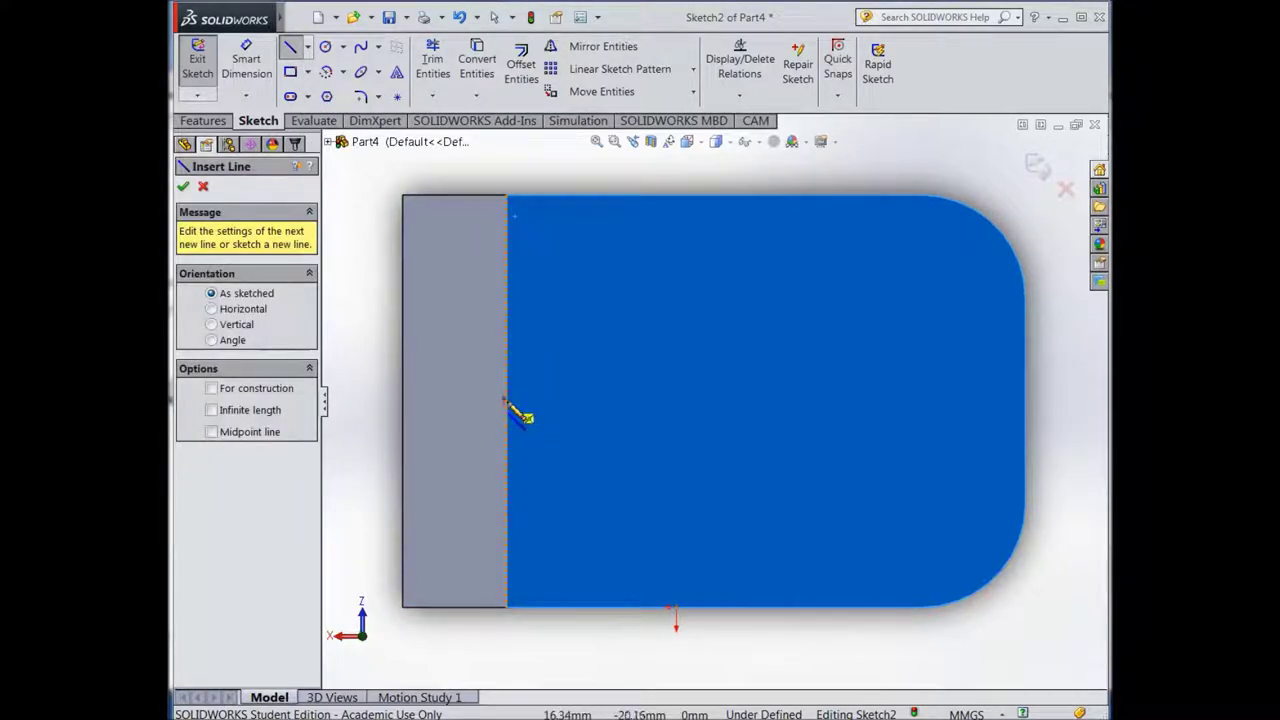
{"action": "left_click", "coordinate": [506, 400]}
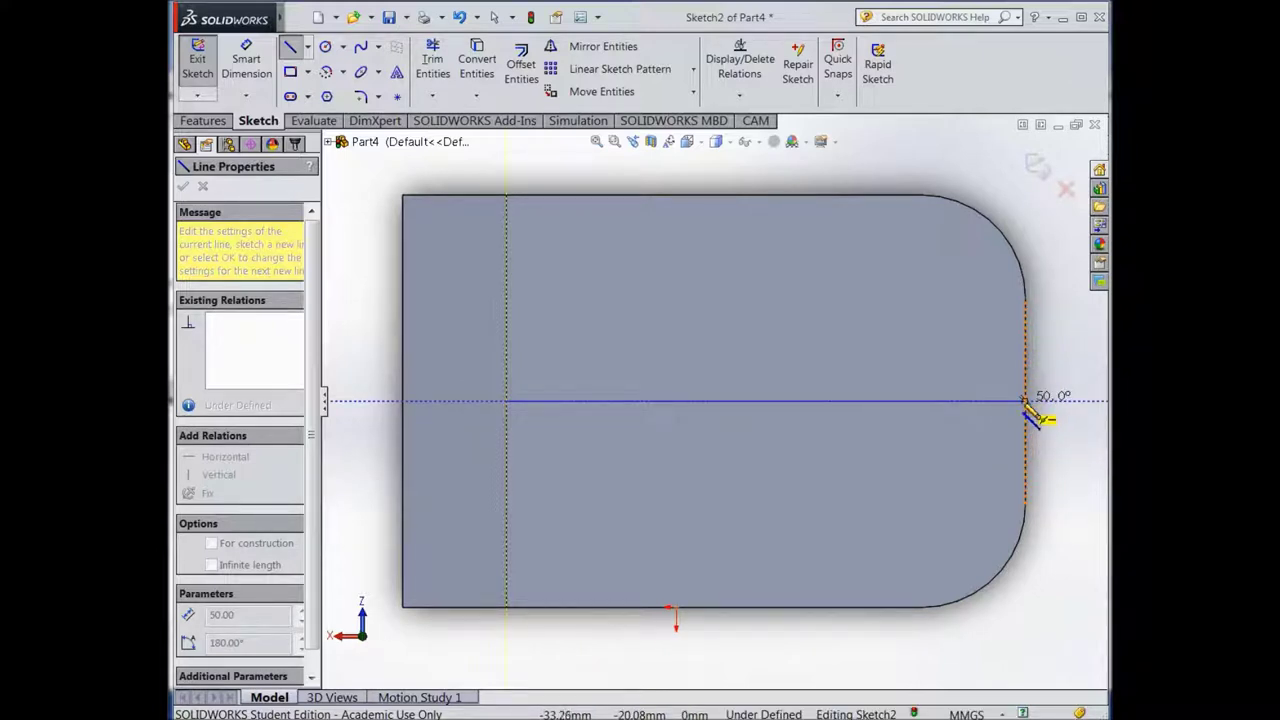
{"action": "left_click", "coordinate": [1025, 401]}
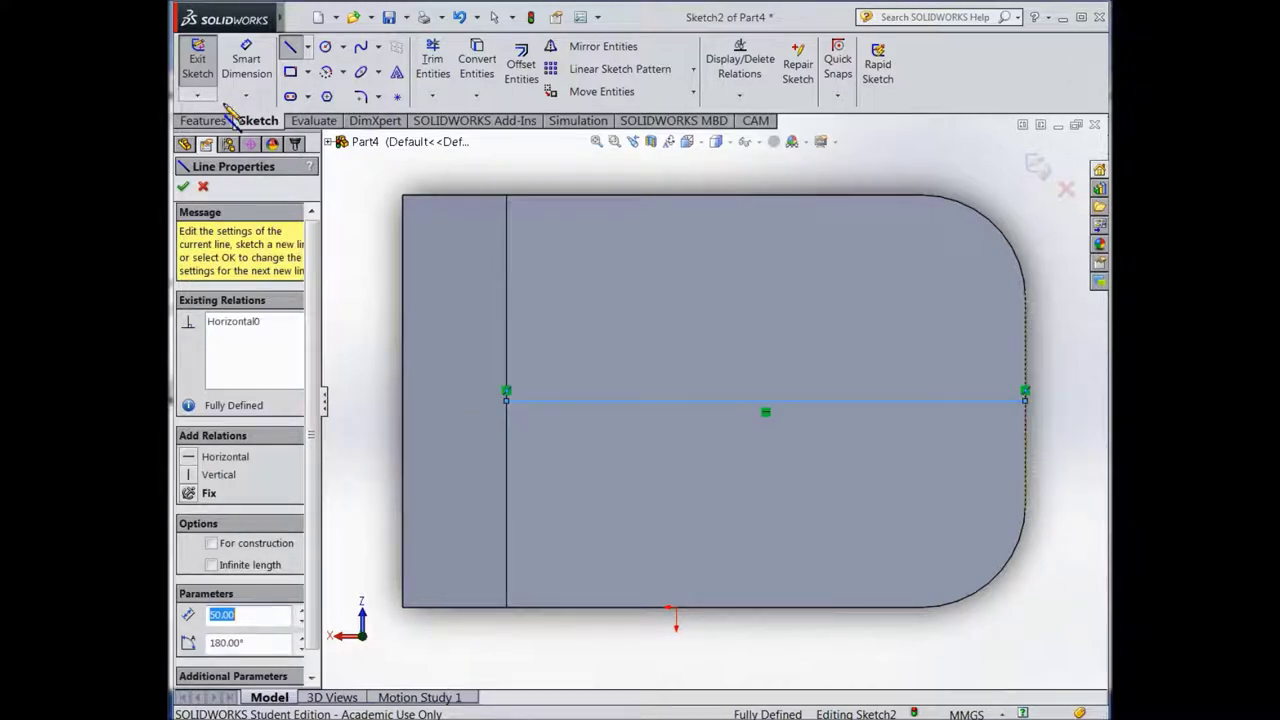
Dimension the length of the horizontal centre line, leaving the dimension driving
{"action": "left_click", "coordinate": [246, 60]}
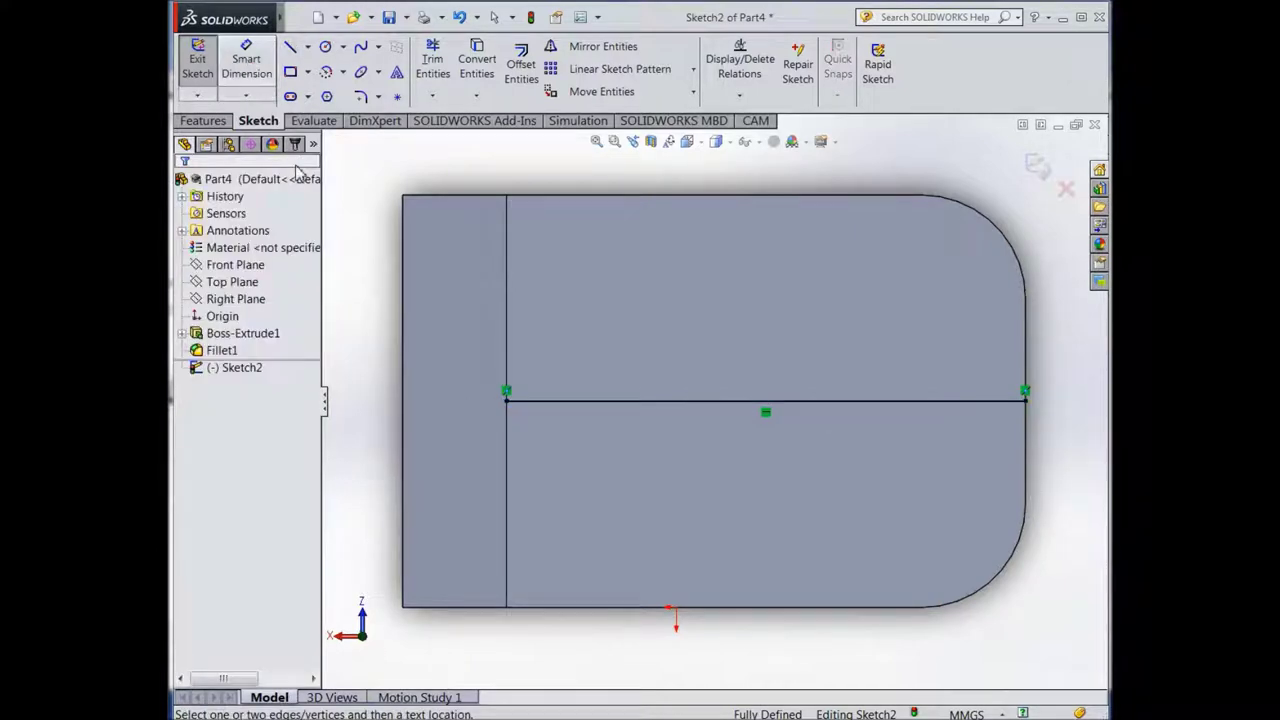
{"action": "left_click", "coordinate": [698, 404]}
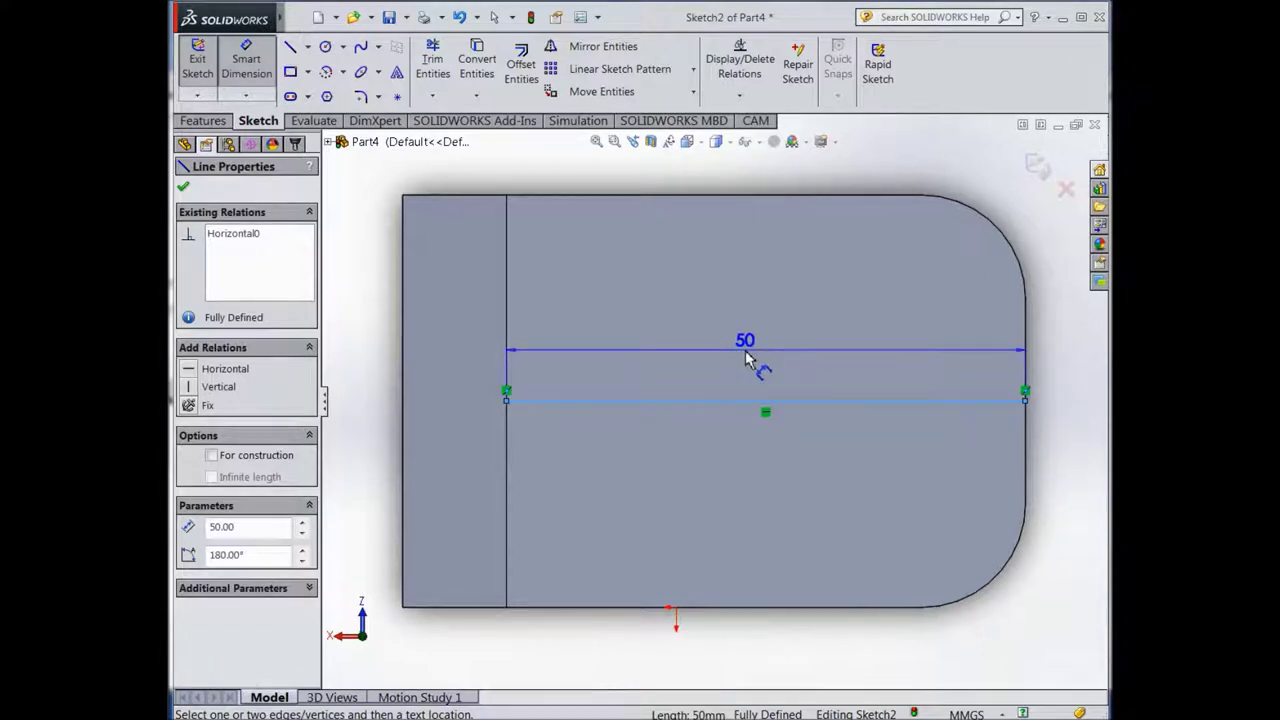
{"action": "left_click", "coordinate": [745, 360]}
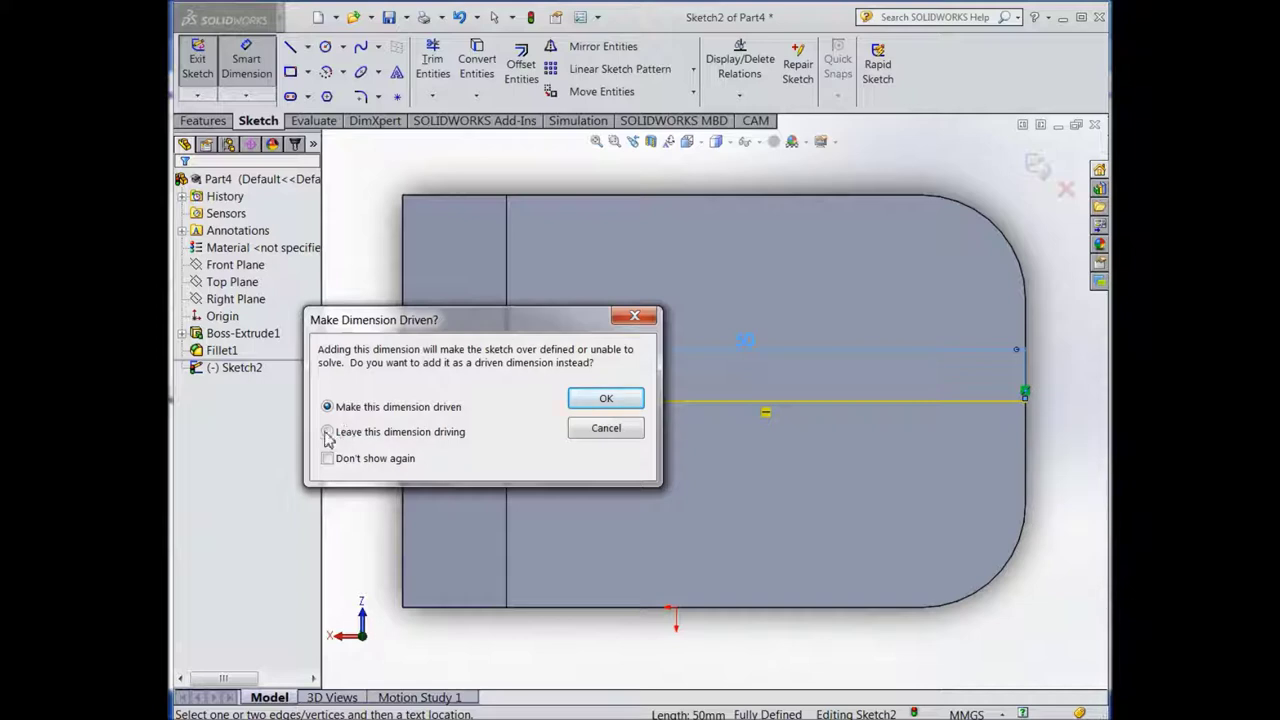
{"action": "left_click", "coordinate": [604, 402]}
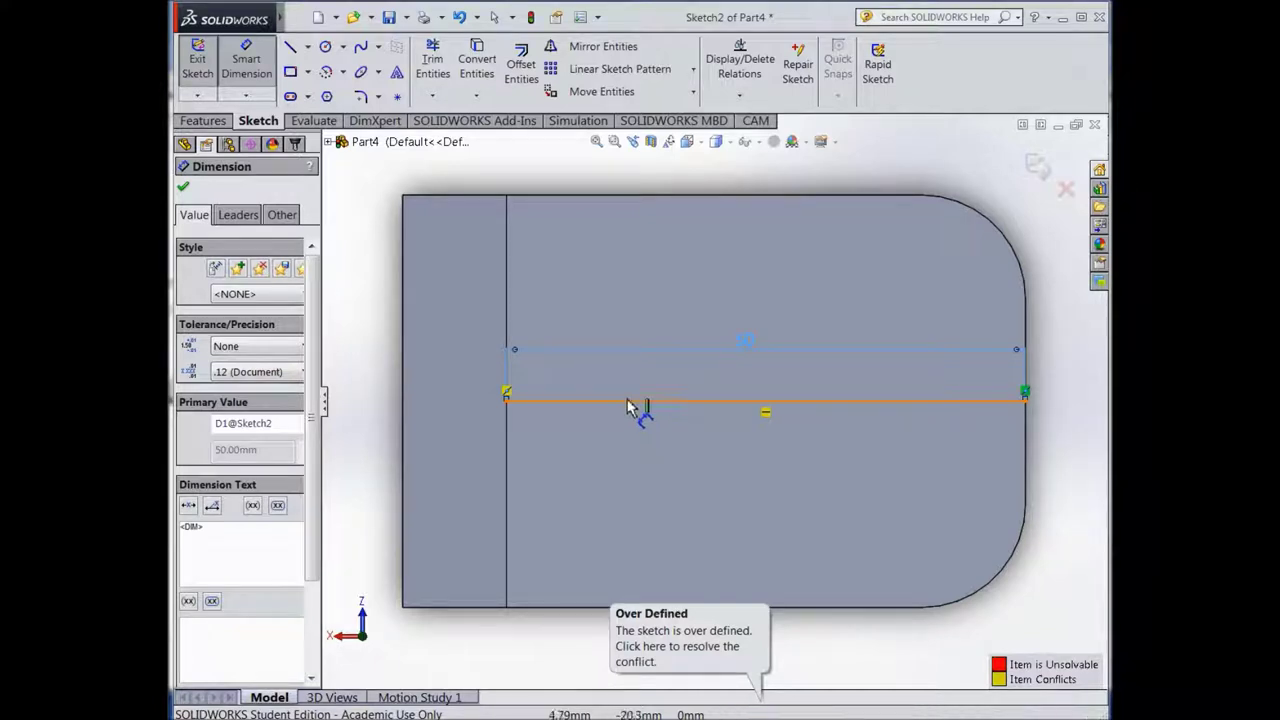
{"action": "left_click", "coordinate": [186, 189]}
Sketch chained horizontal lines below the centre line: about 13.5 mm from the slanted face's edge, about 36.5 mm to the filleted end, and a short segment back
{"action": "left_click", "coordinate": [289, 48]}
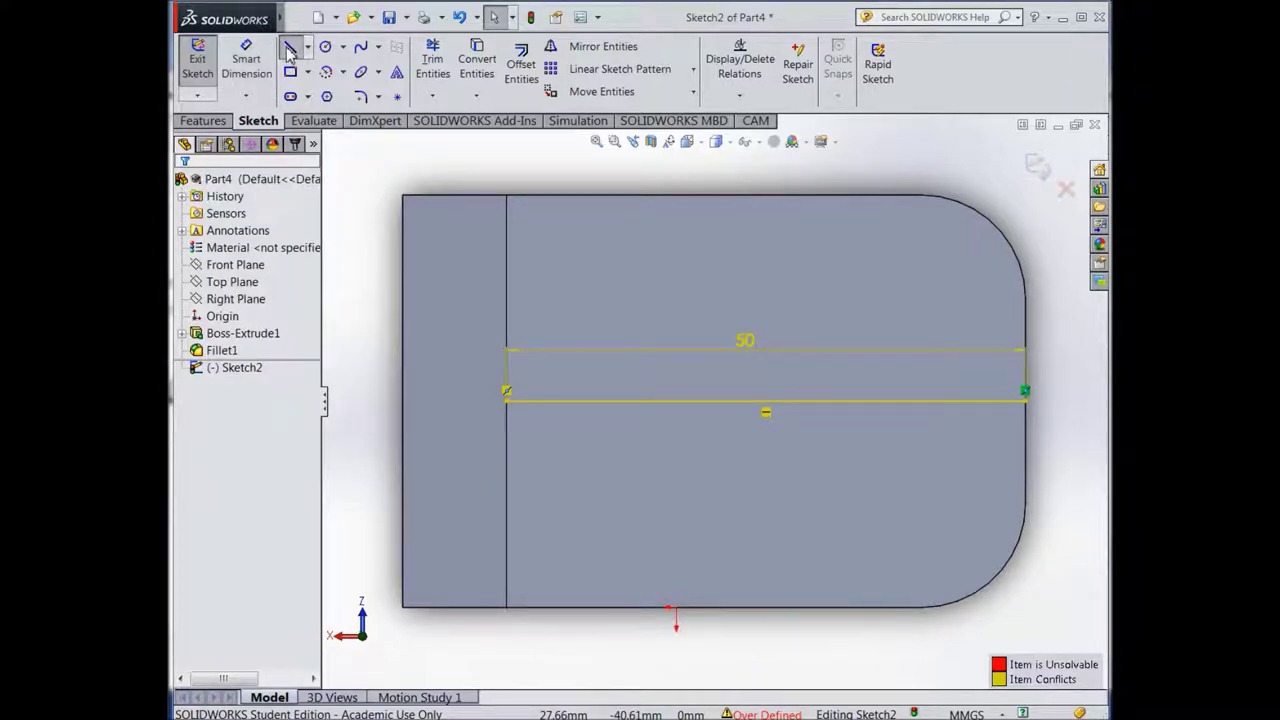
{"action": "left_click", "coordinate": [507, 440]}
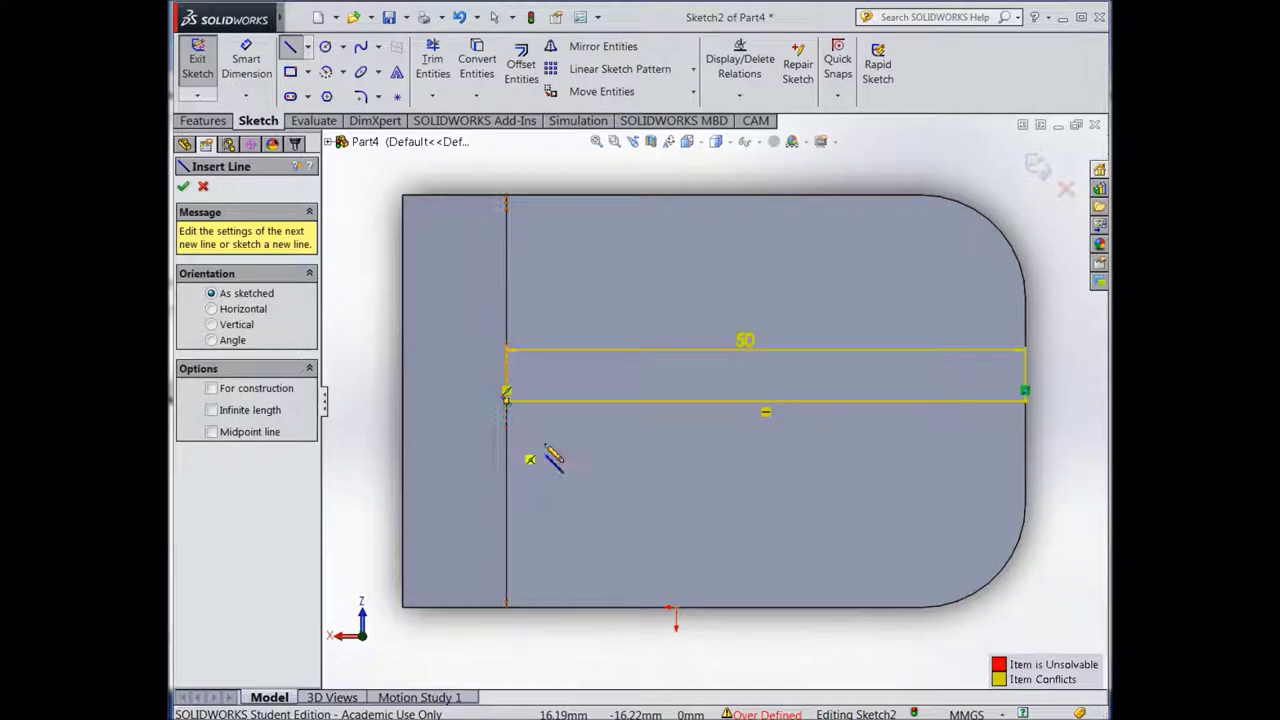
{"action": "left_click", "coordinate": [646, 440]}
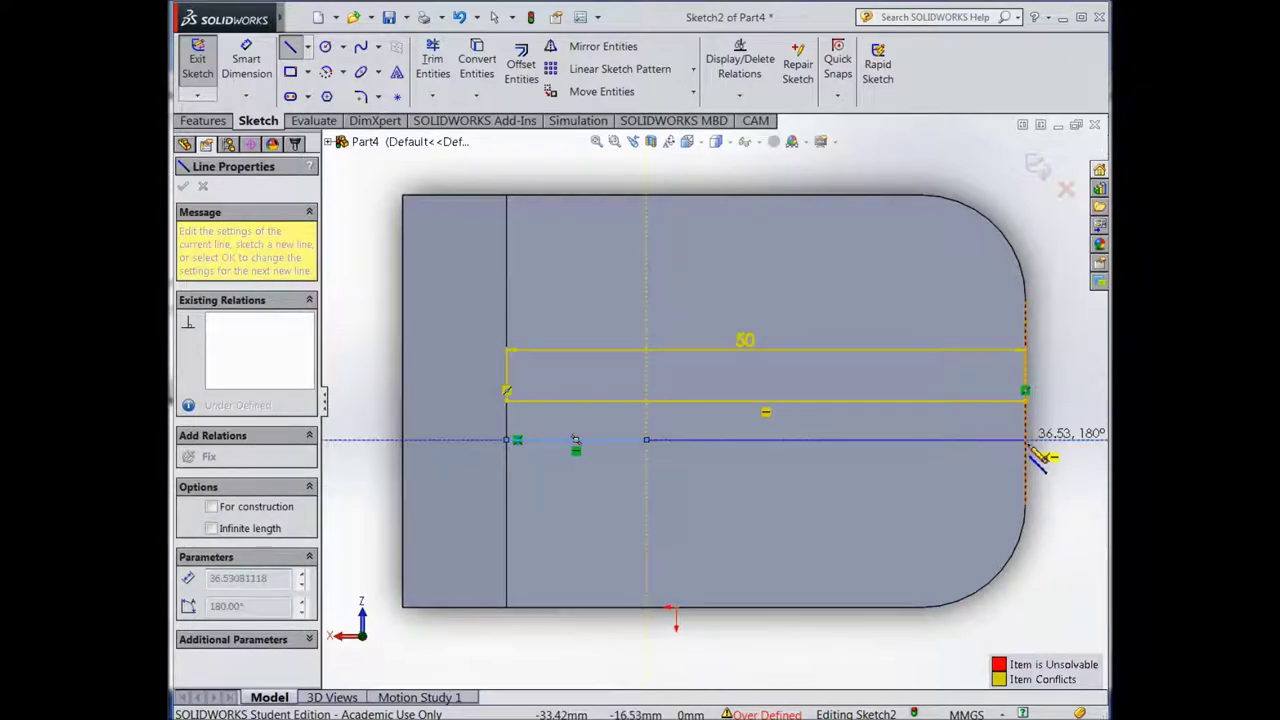
{"action": "left_click", "coordinate": [1027, 446]}
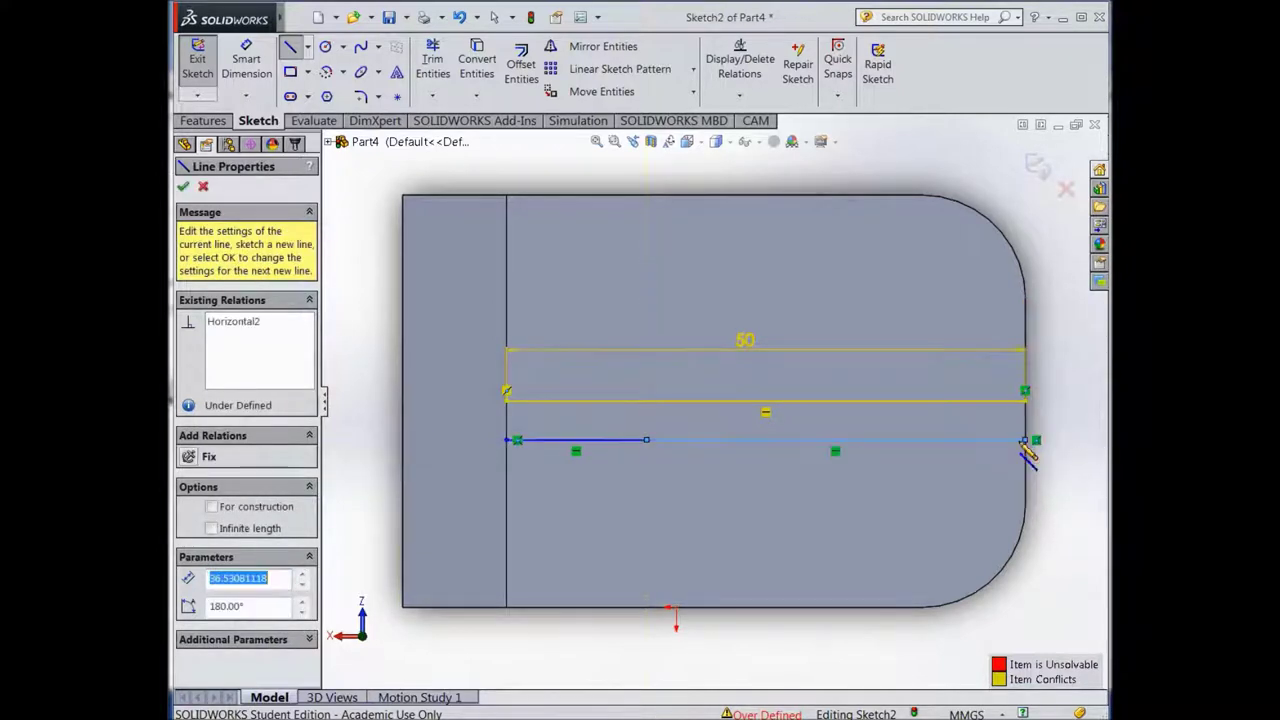
{"action": "double_click", "coordinate": [891, 444]}
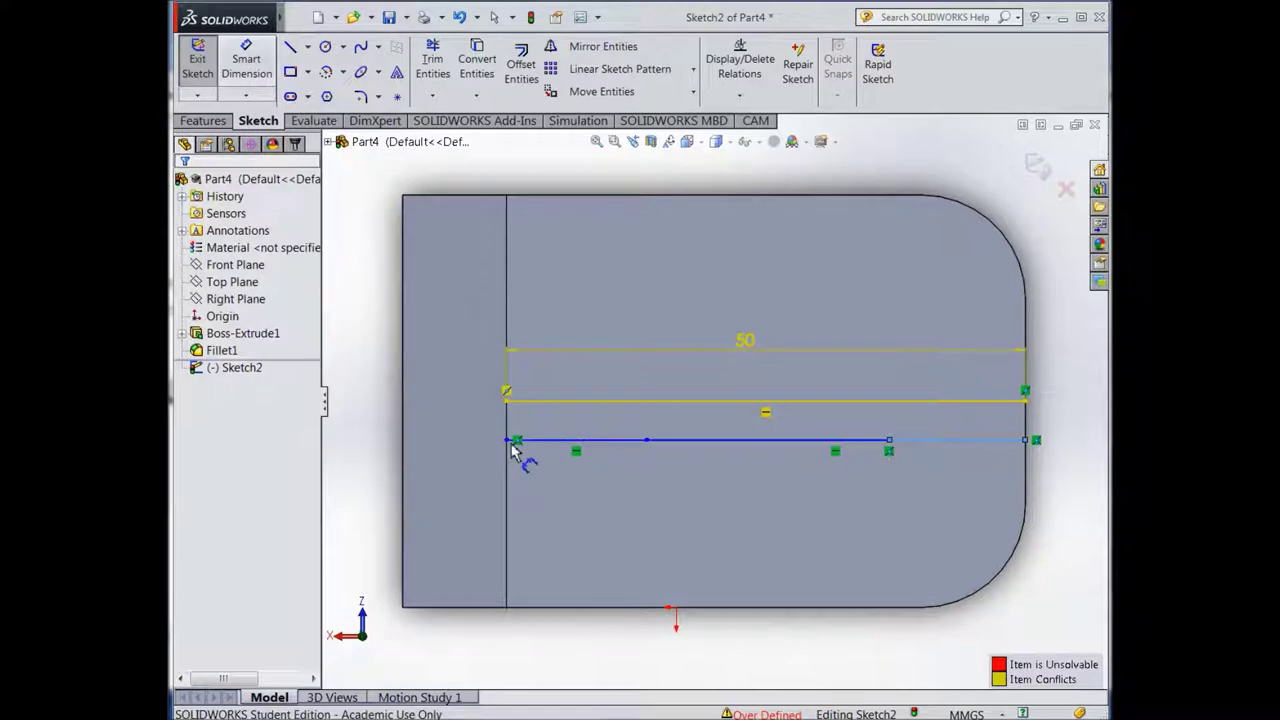
Dimension the lower line's segment that starts at the slanted face's edge and set its length to 15 mm
{"action": "key", "text": "d"}
{"action": "left_click", "coordinate": [574, 443]}
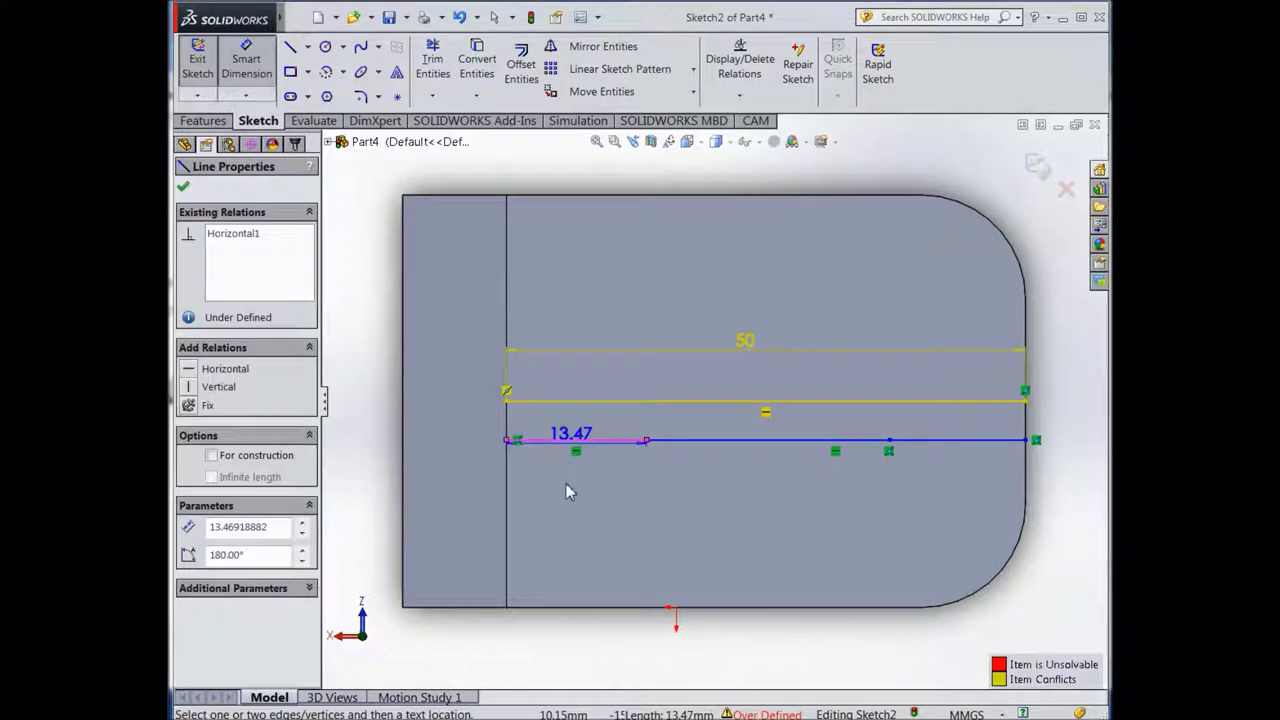
{"action": "left_click", "coordinate": [567, 486]}
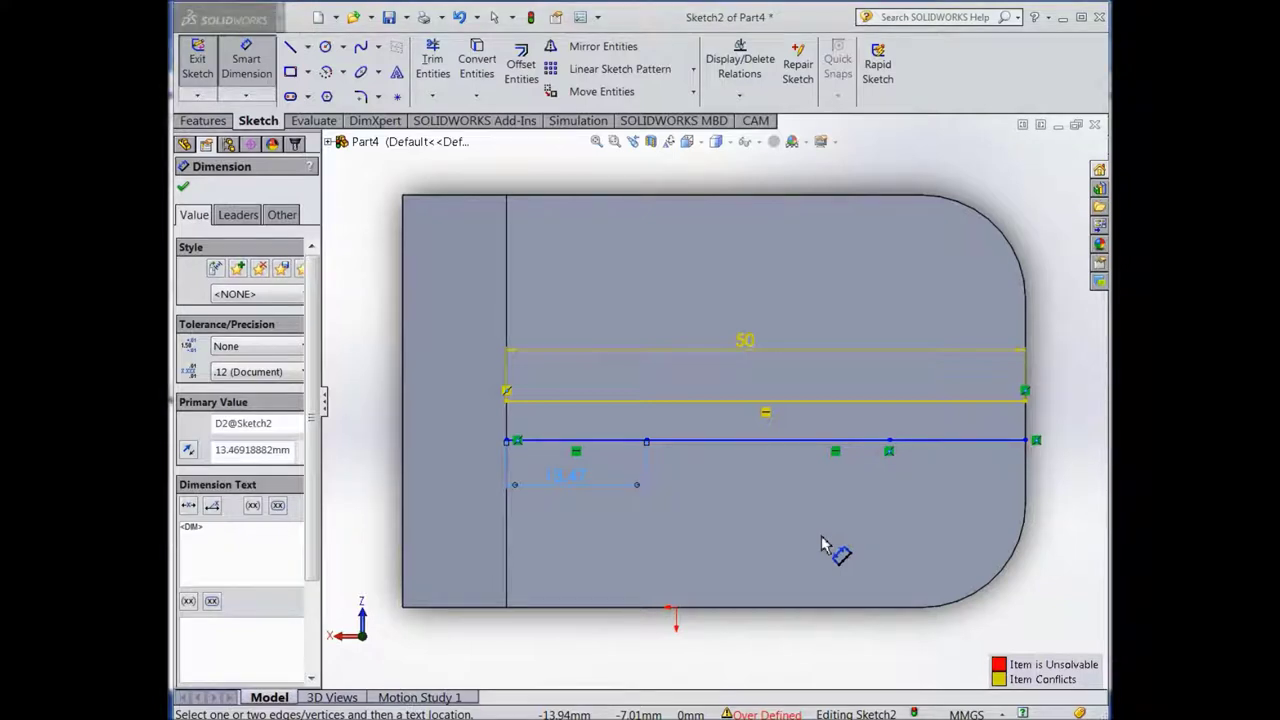
{"action": "left_click", "coordinate": [618, 557]}
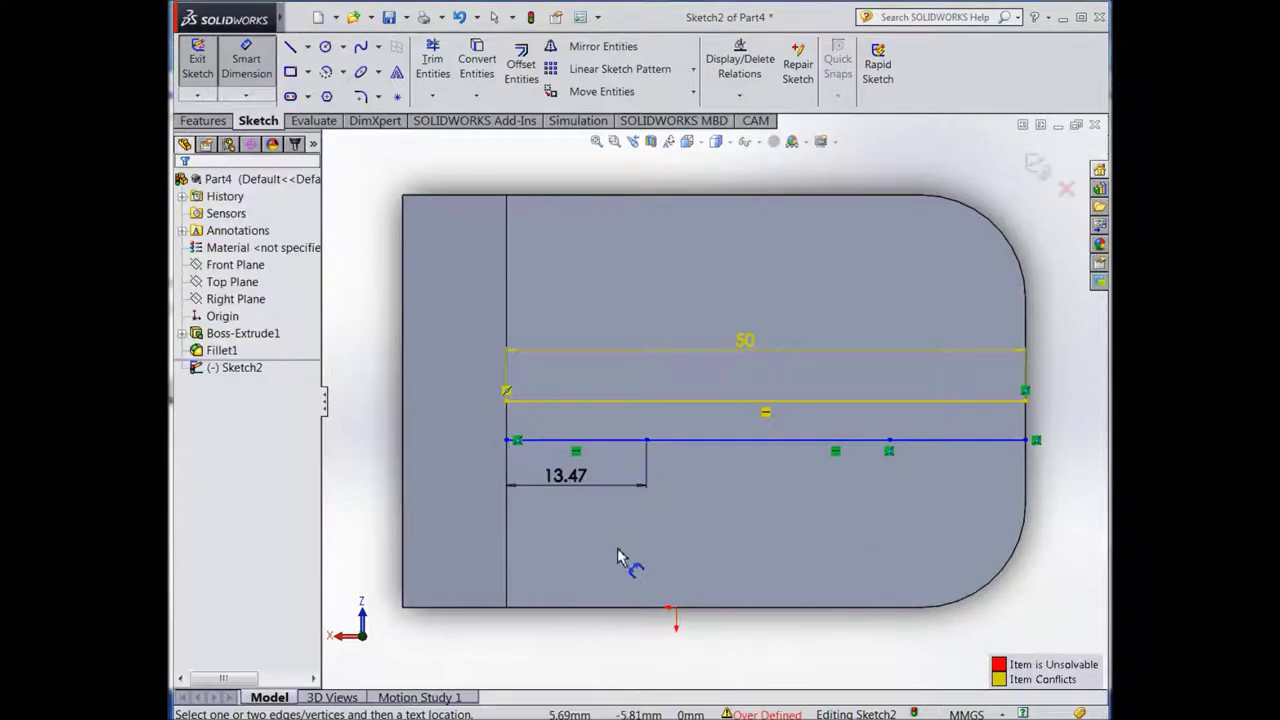
{"action": "double_click", "coordinate": [585, 494]}
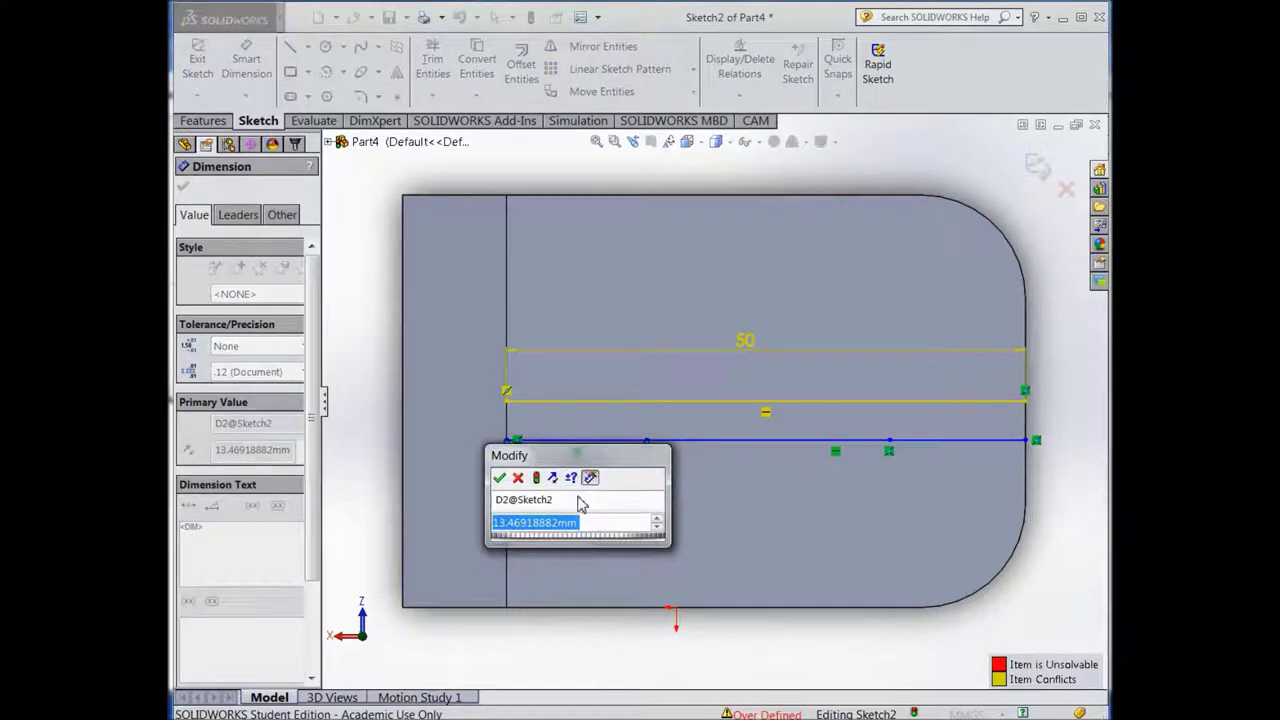
{"action": "type", "text": "15"}
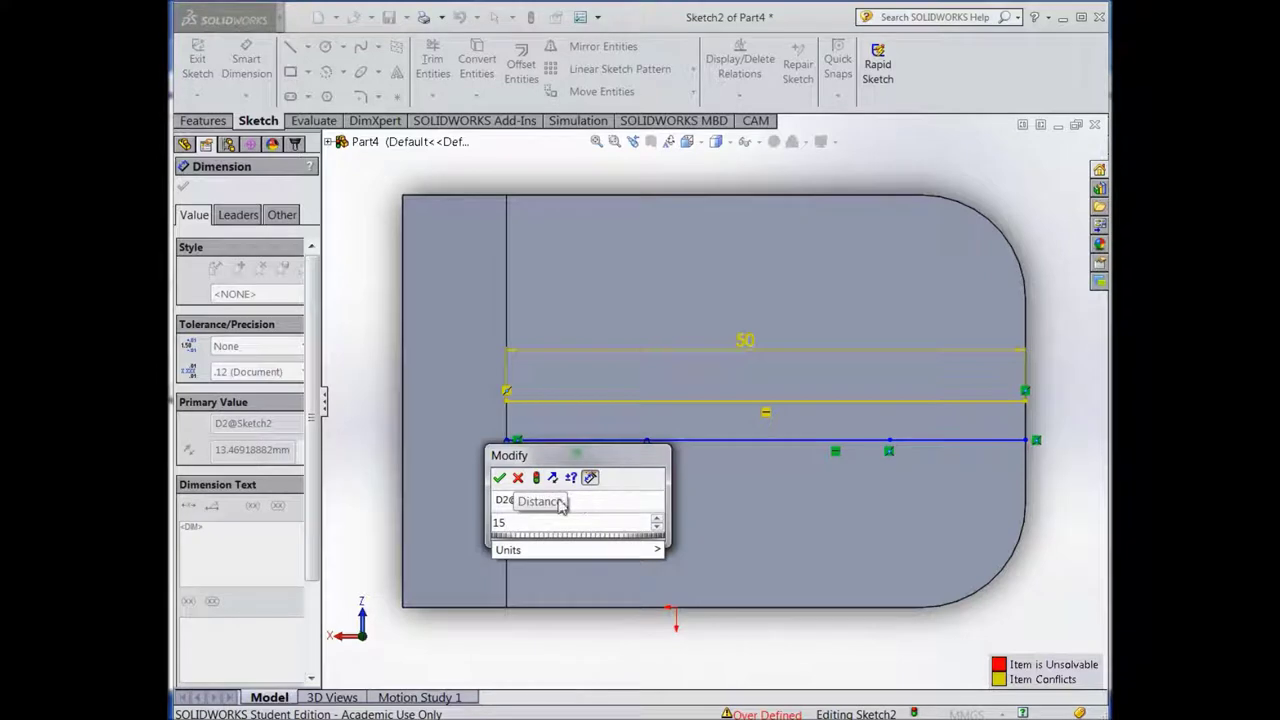
{"action": "left_click", "coordinate": [500, 477]}
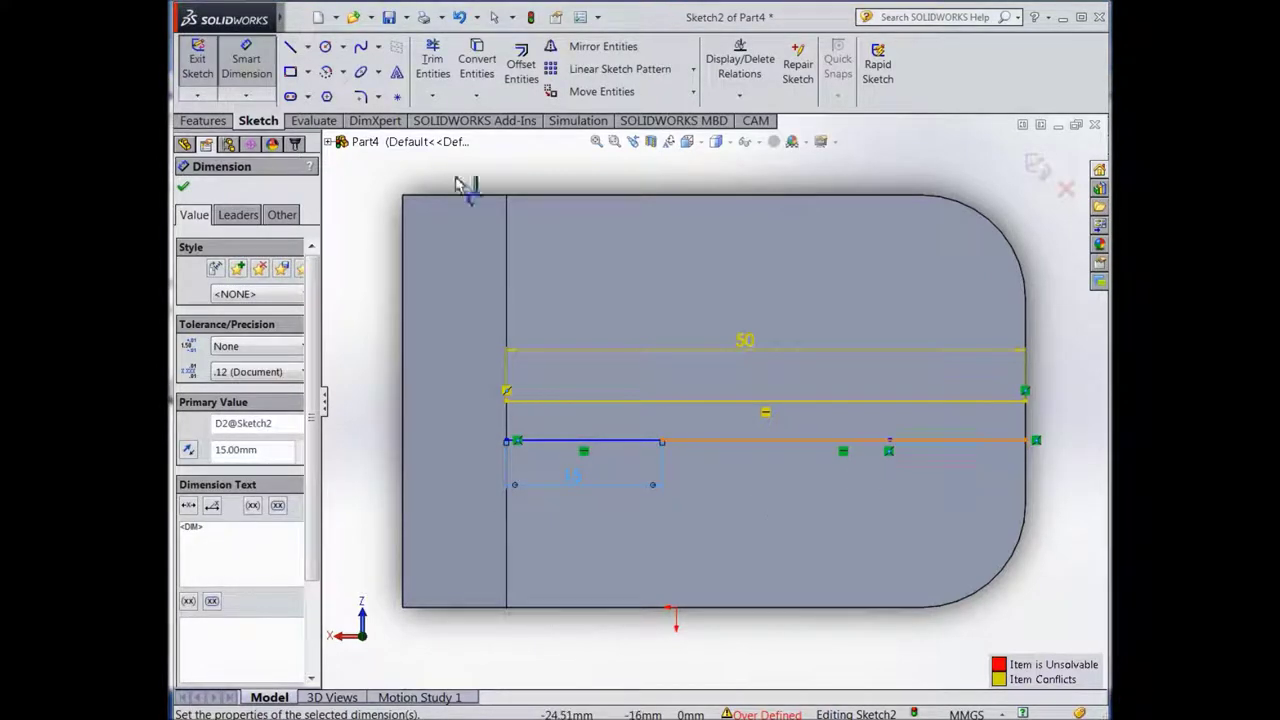
{"action": "left_click", "coordinate": [246, 55]}
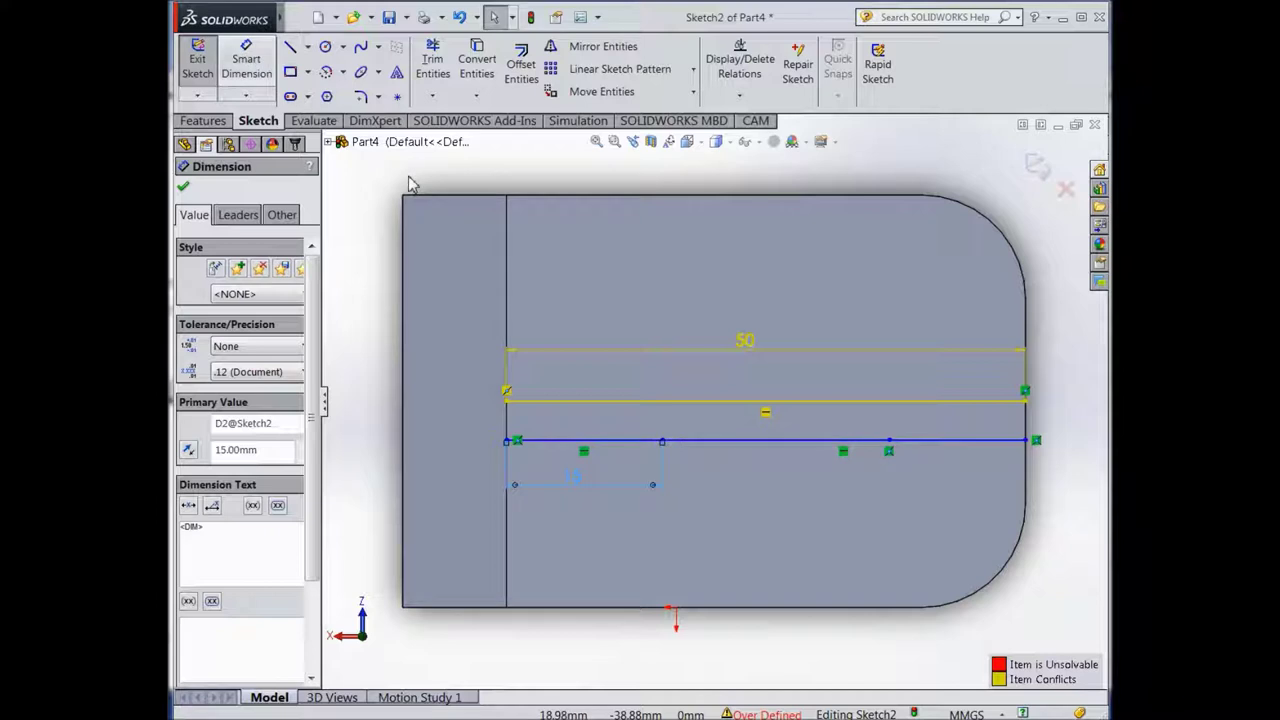
{"action": "left_click", "coordinate": [952, 445]}
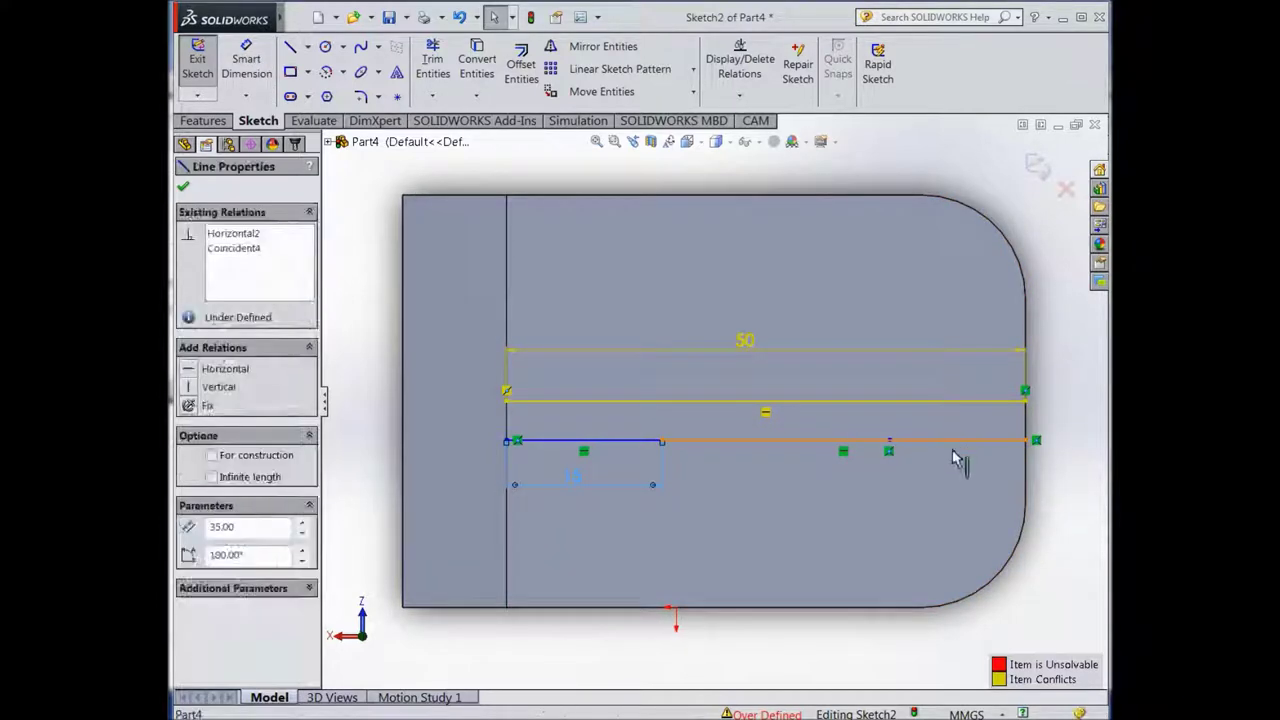
{"action": "left_click", "coordinate": [941, 508]}
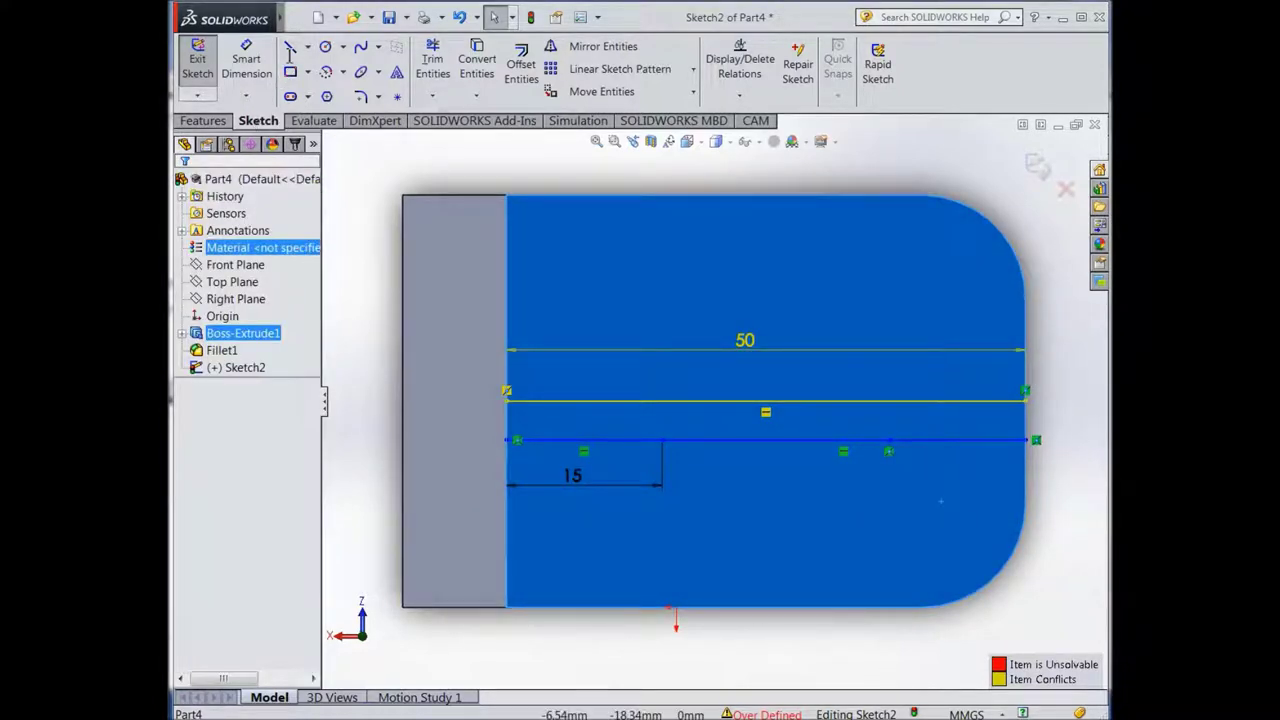
Sketch a horizontal line about 12 mm long above the centre line, running inward from the filleted end's straight edge
{"action": "left_click", "coordinate": [290, 48]}
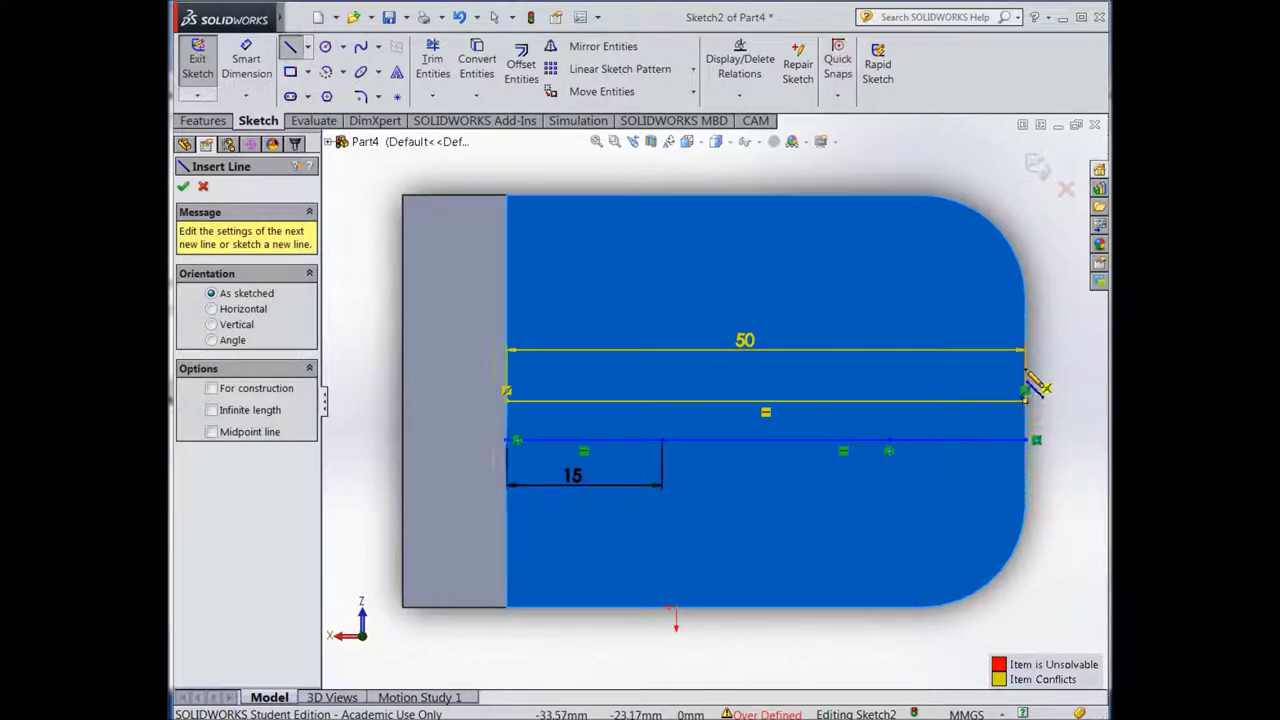
{"action": "left_click", "coordinate": [934, 372]}
{"action": "left_click", "coordinate": [901, 369]}
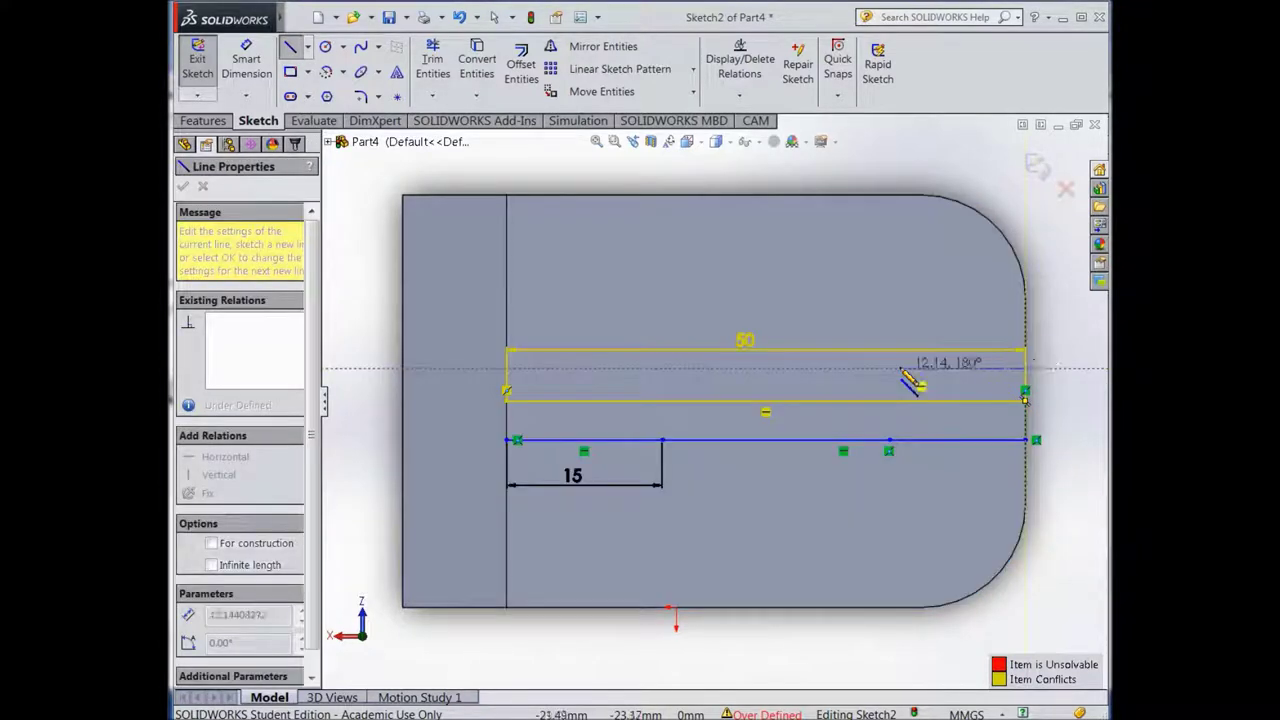
Dimension the short upper line at the filleted end and set its length to 15 mm
{"action": "left_click", "coordinate": [250, 56]}
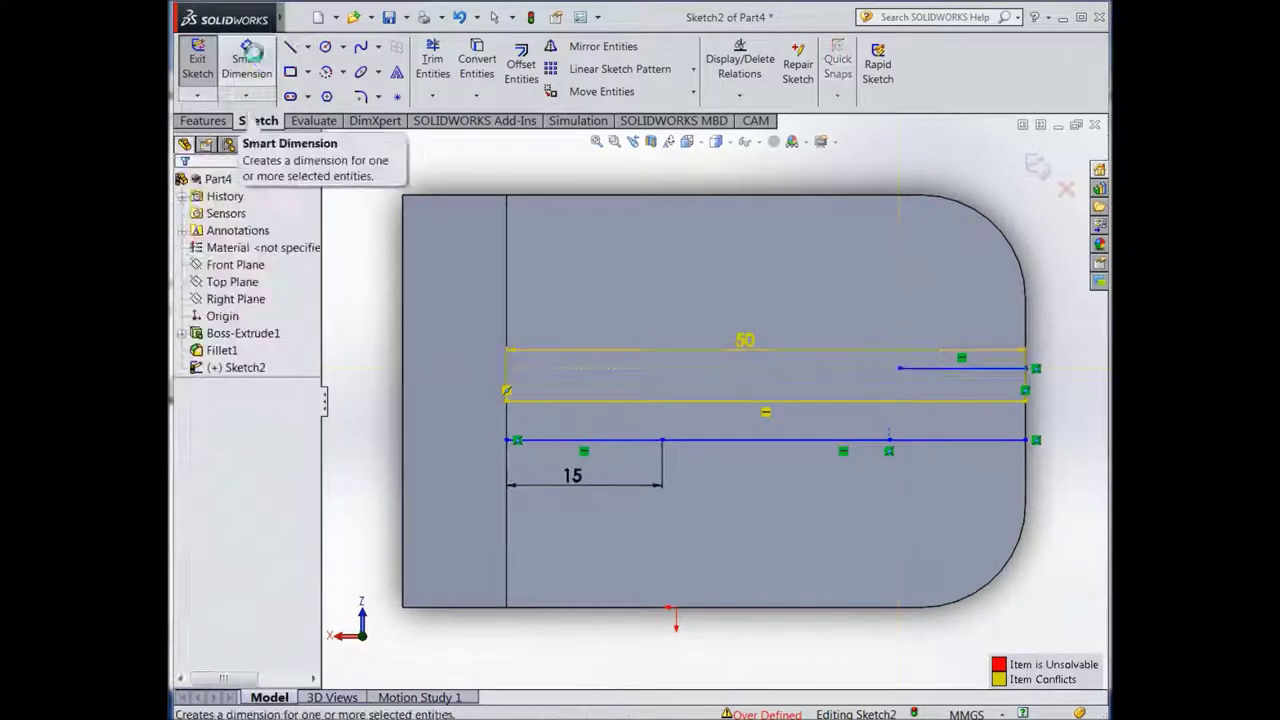
{"action": "left_click", "coordinate": [921, 369]}
{"action": "left_click", "coordinate": [928, 308]}
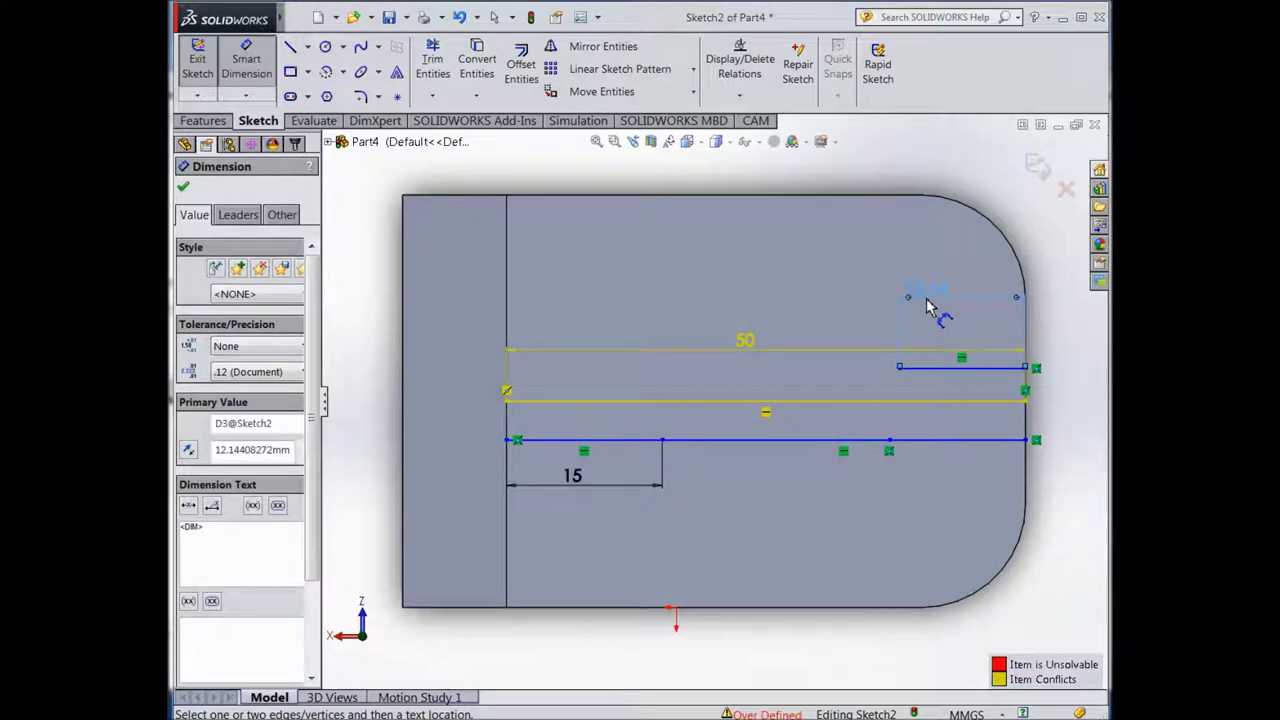
{"action": "left_click", "coordinate": [928, 308]}
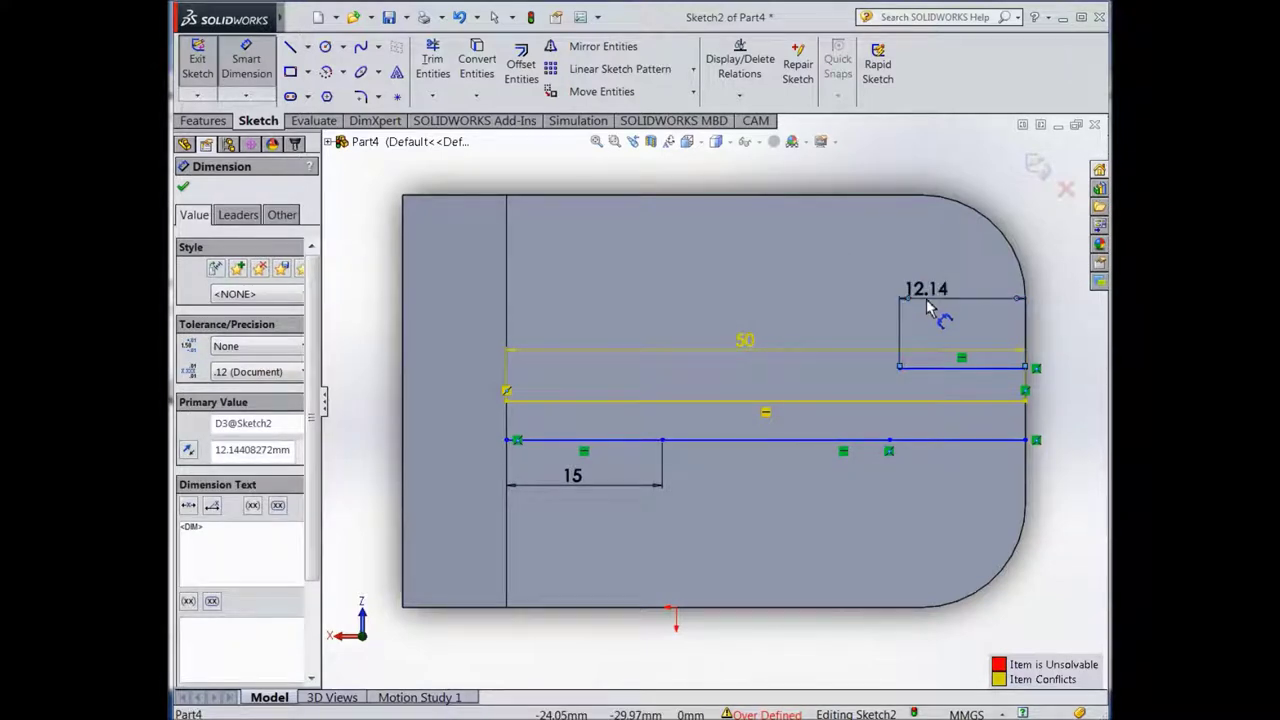
{"action": "type", "text": "15"}
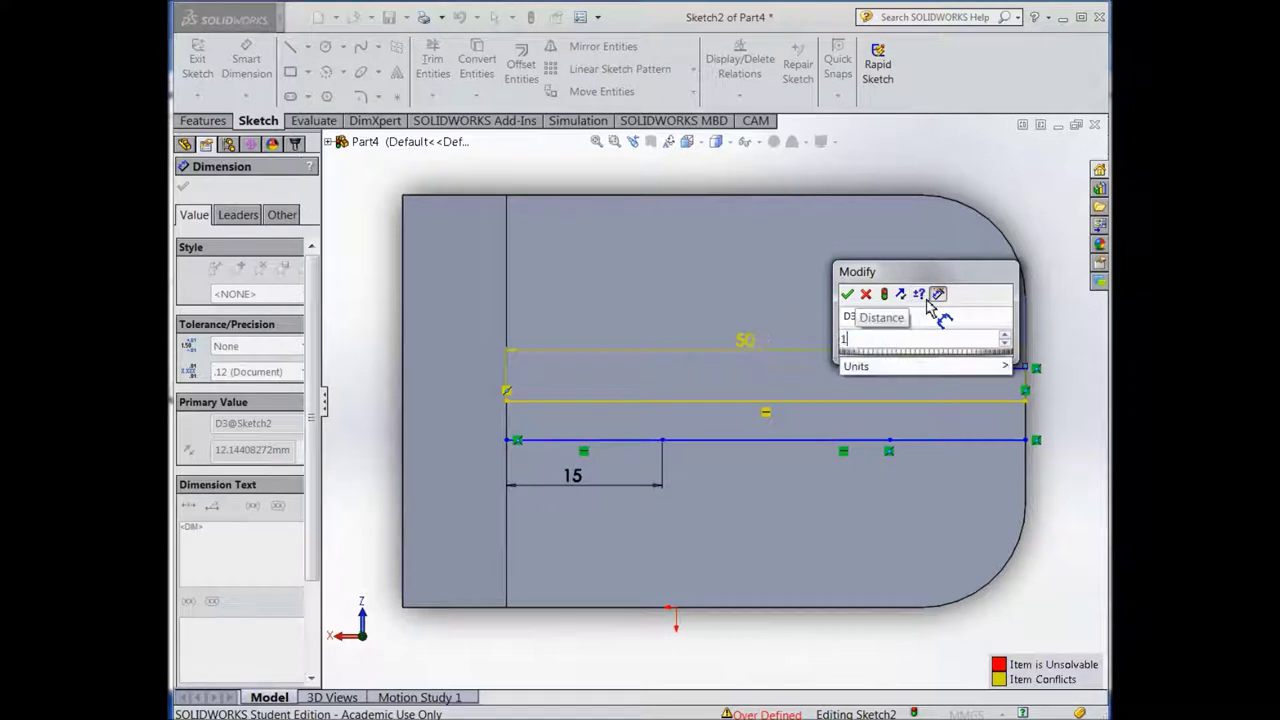
{"action": "left_click", "coordinate": [847, 294]}
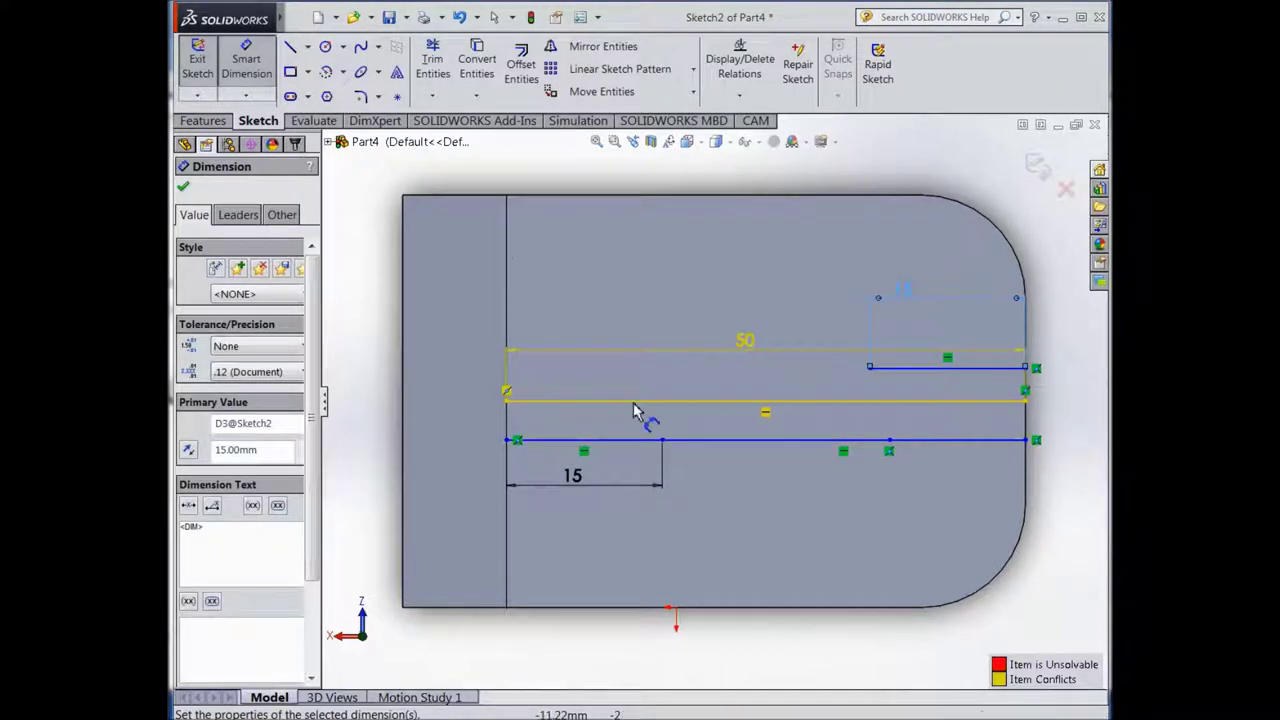
Sketch two circles on the centre line, aligned with the inner ends of the 15 mm lines, with radii of about 2.3 mm and 2 mm
{"action": "left_click", "coordinate": [325, 48]}
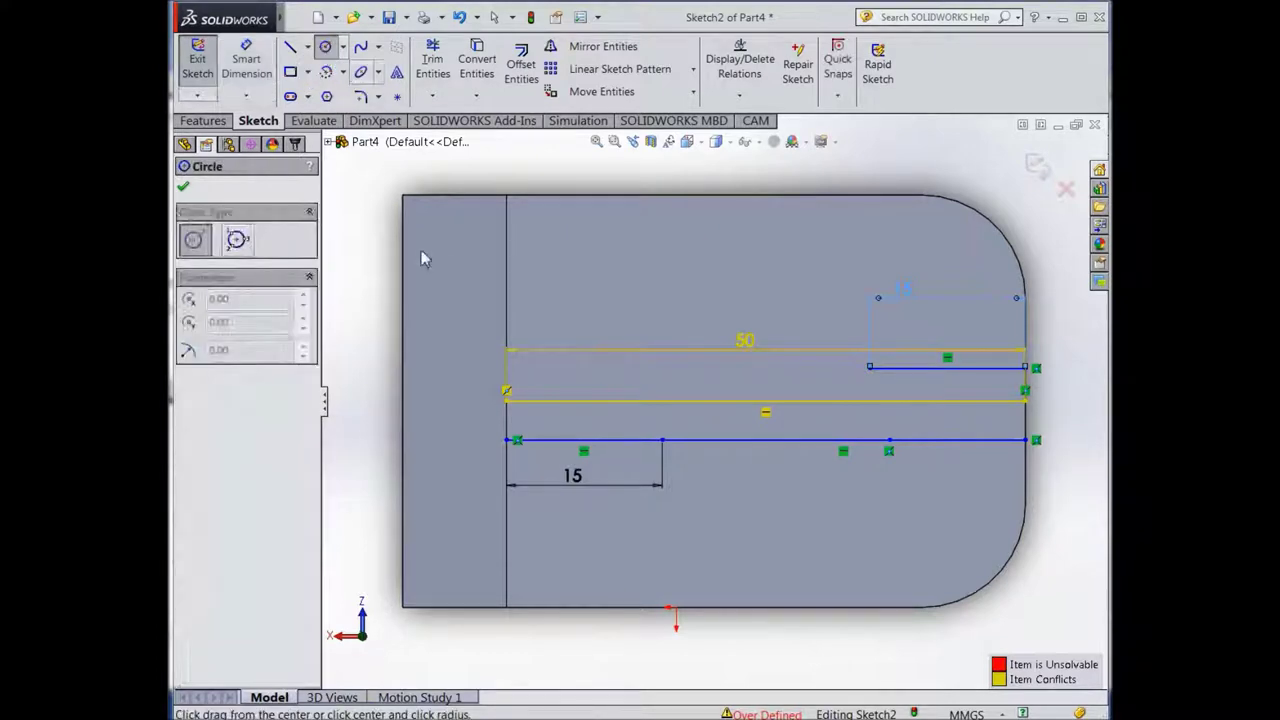
{"action": "left_click", "coordinate": [663, 405]}
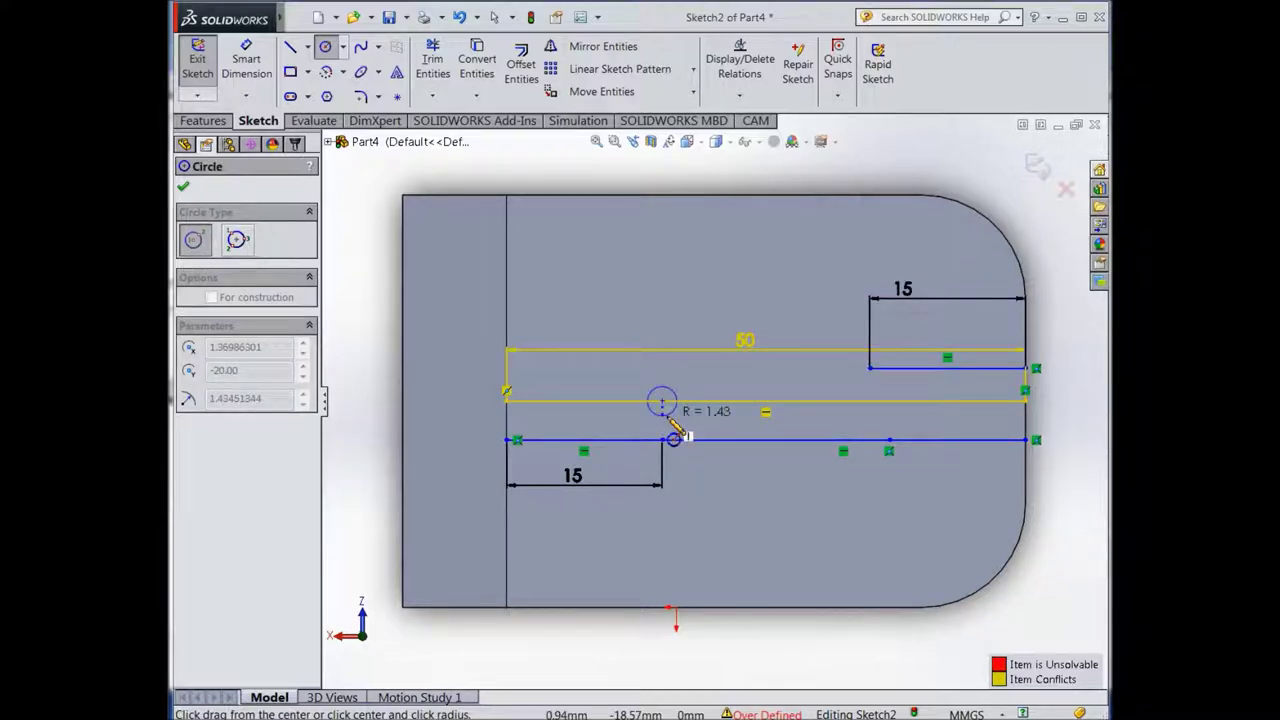
{"action": "left_click", "coordinate": [677, 437]}
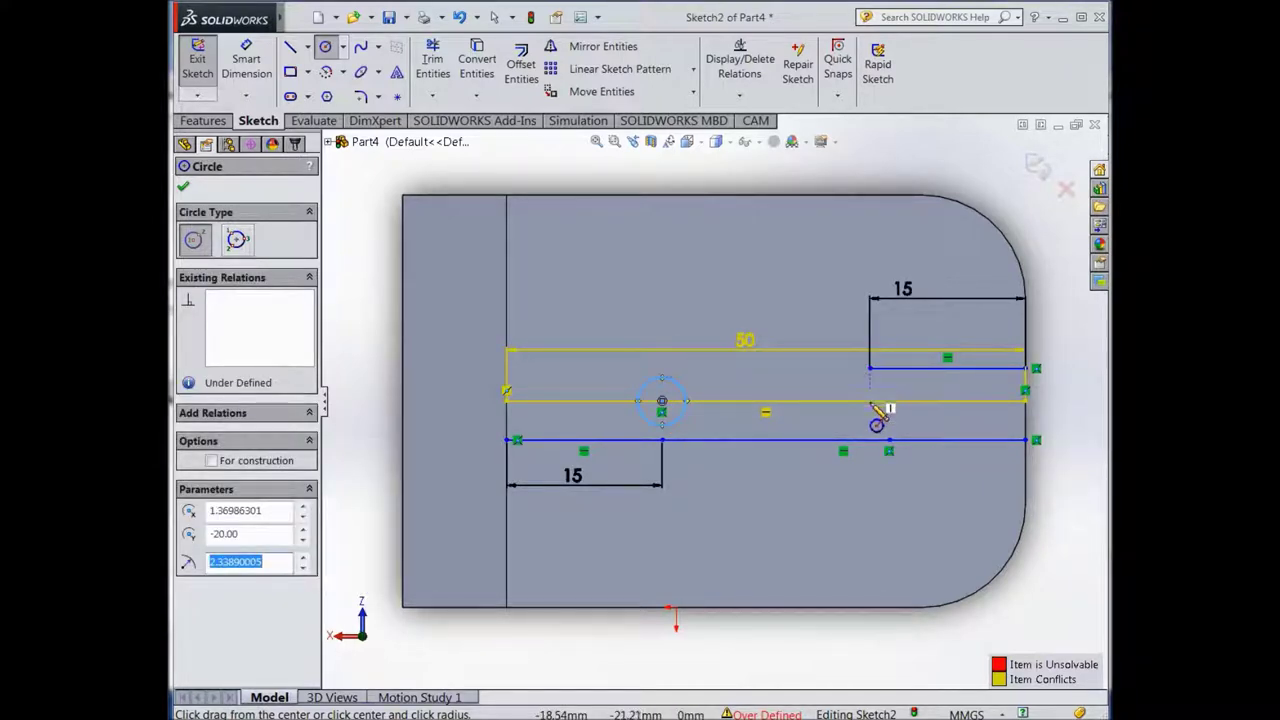
{"action": "key", "text": "Return"}
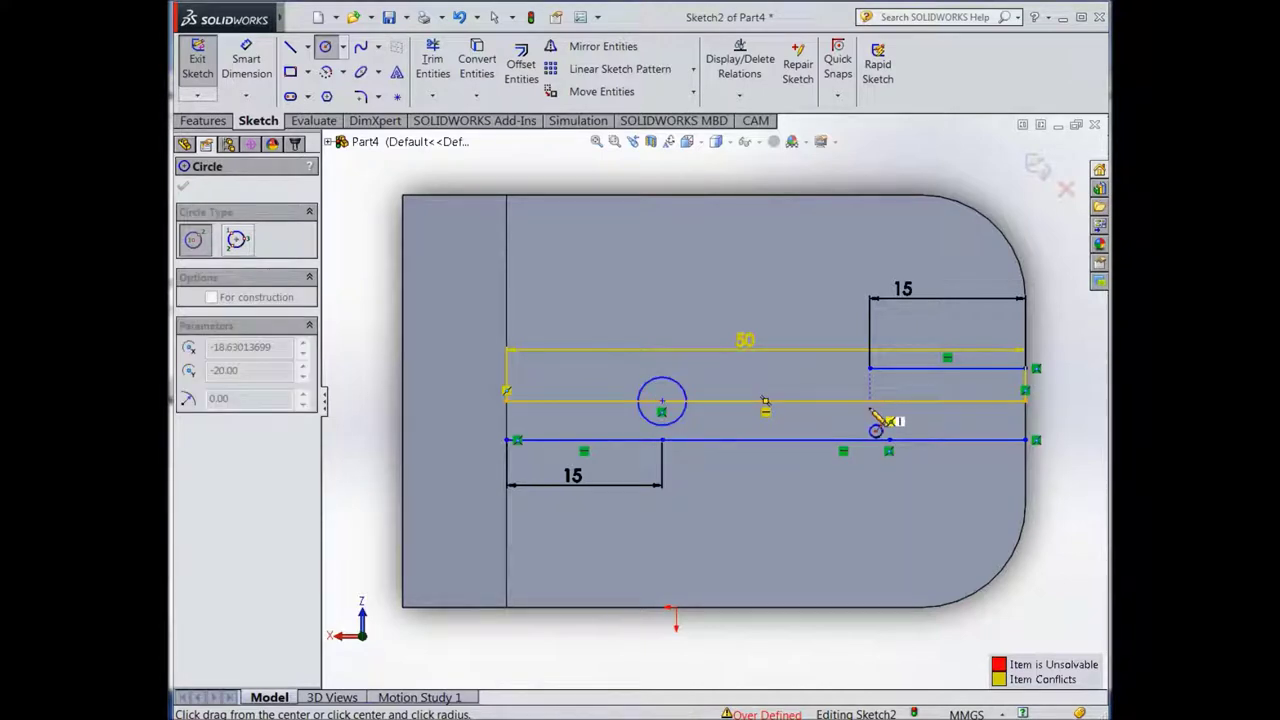
{"action": "left_click", "coordinate": [869, 401]}
{"action": "left_click", "coordinate": [883, 422]}
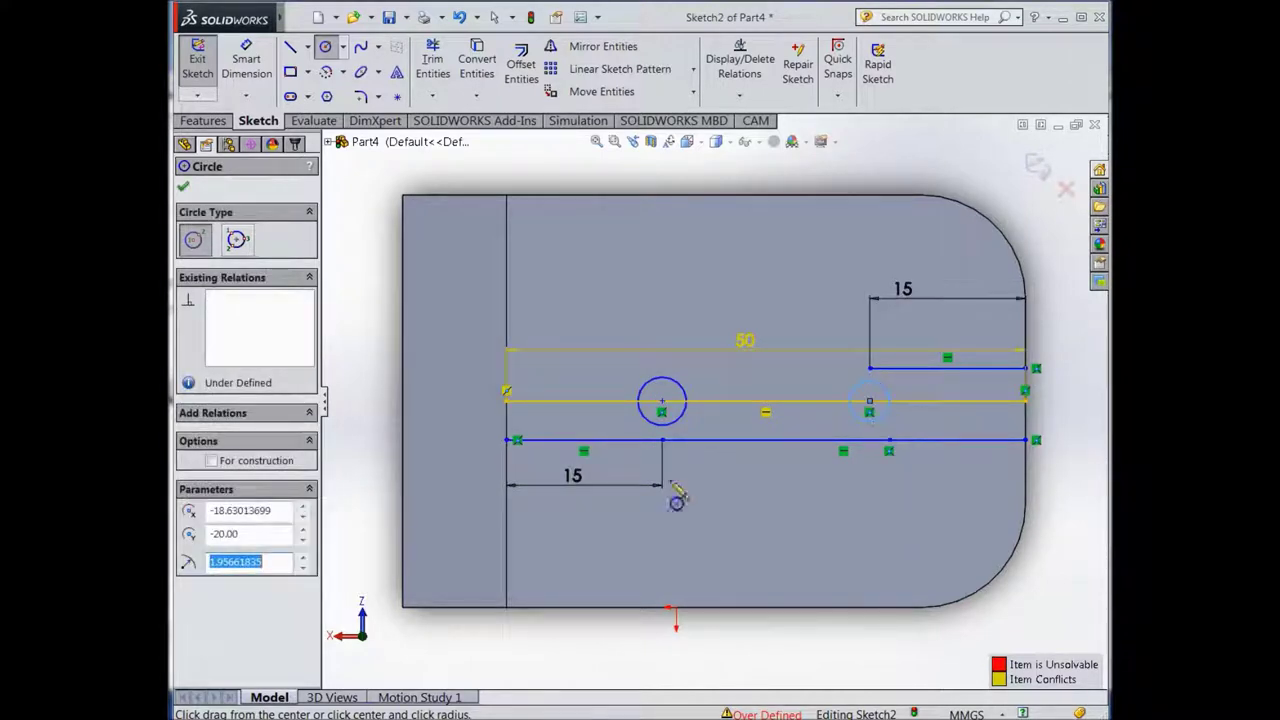
Dimension the circle nearer the slanted face and set its diameter to 10 mm
{"action": "left_click", "coordinate": [246, 60]}
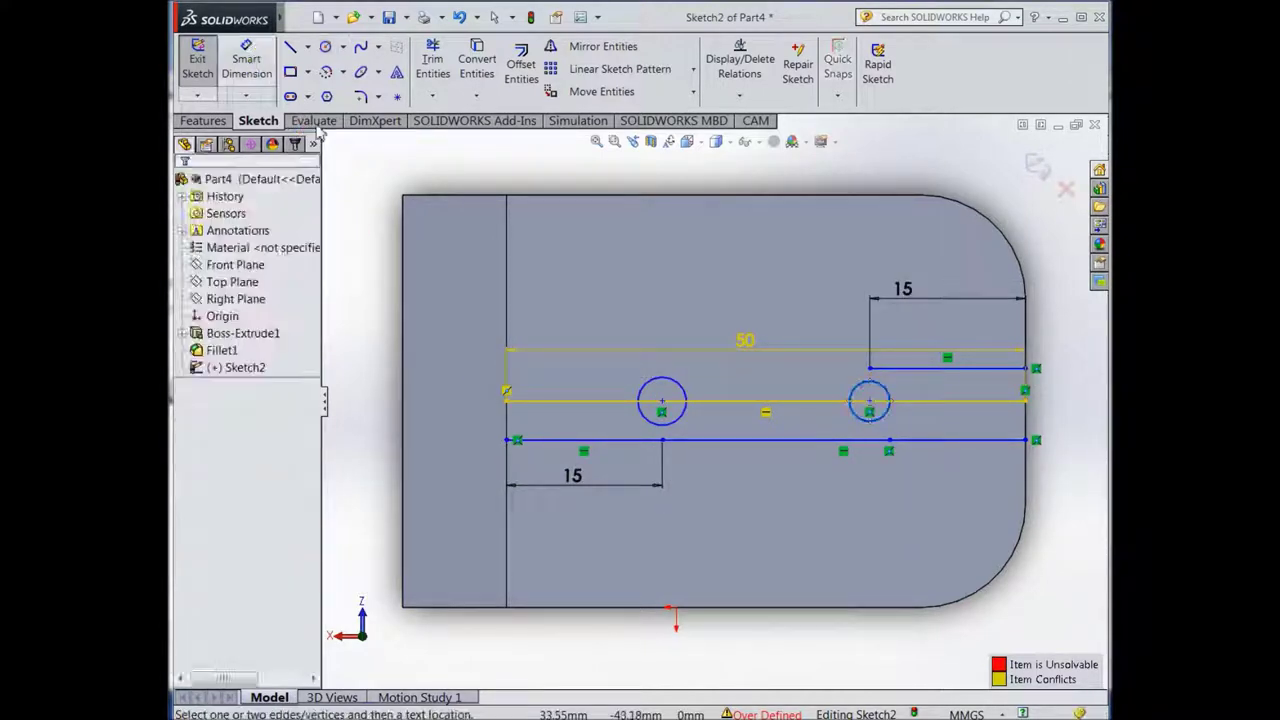
{"action": "left_click", "coordinate": [676, 390]}
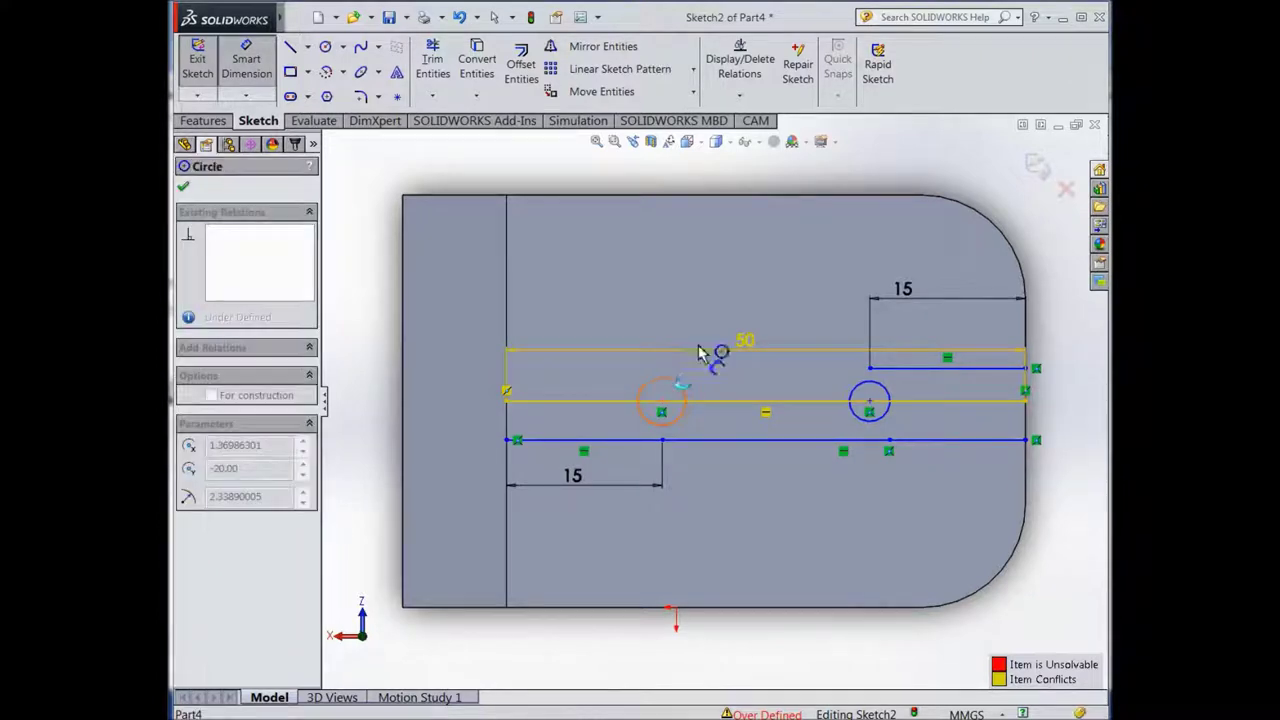
{"action": "left_click", "coordinate": [712, 287]}
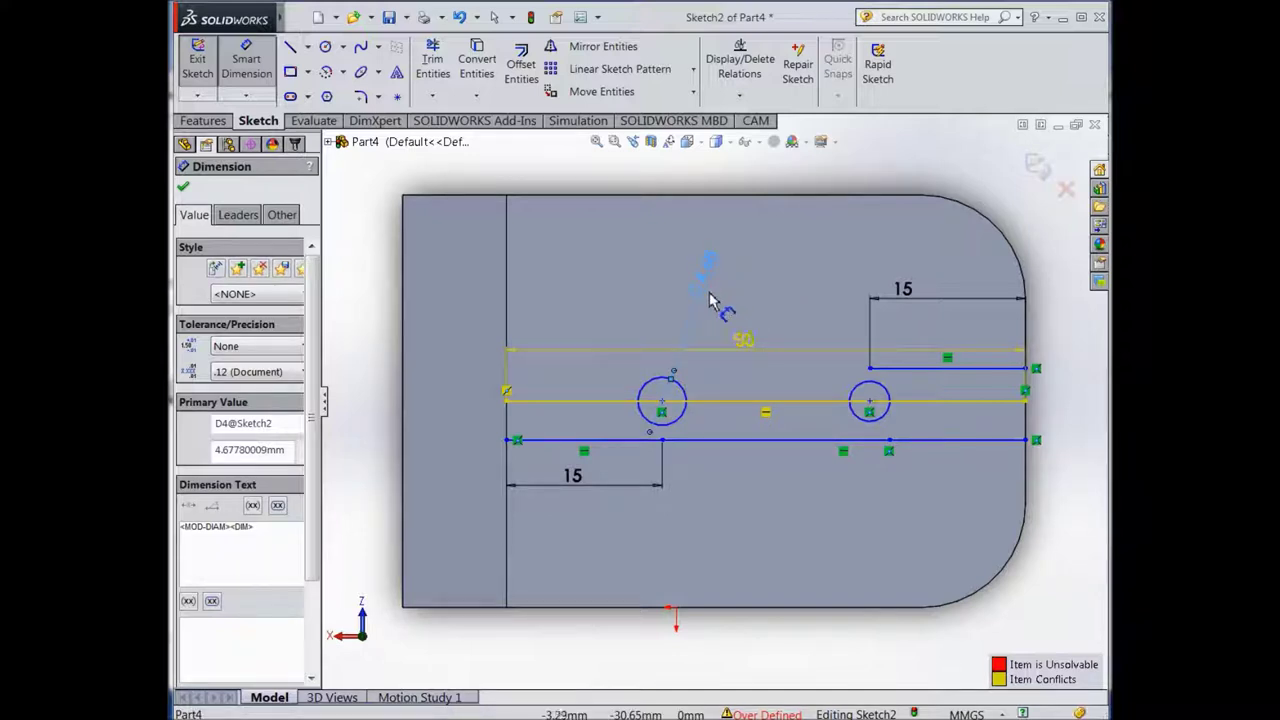
{"action": "double_click", "coordinate": [706, 297]}
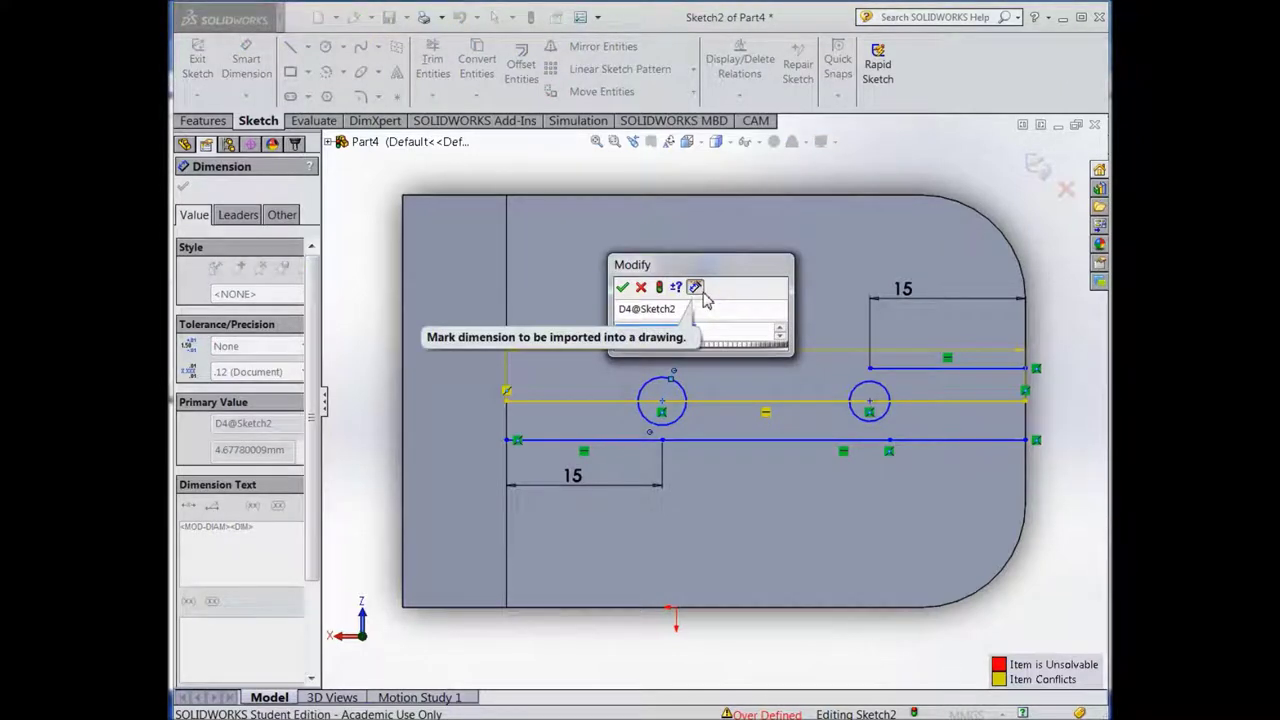
{"action": "type", "text": "10"}
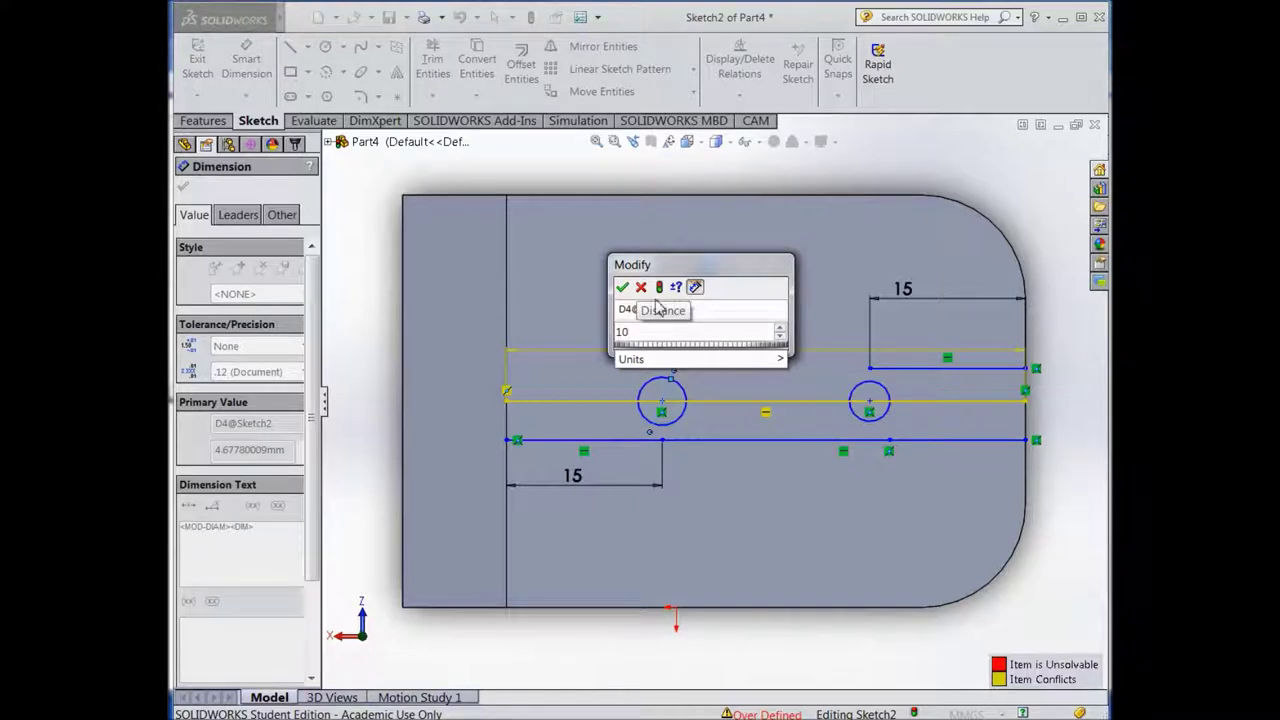
{"action": "left_click", "coordinate": [622, 287]}
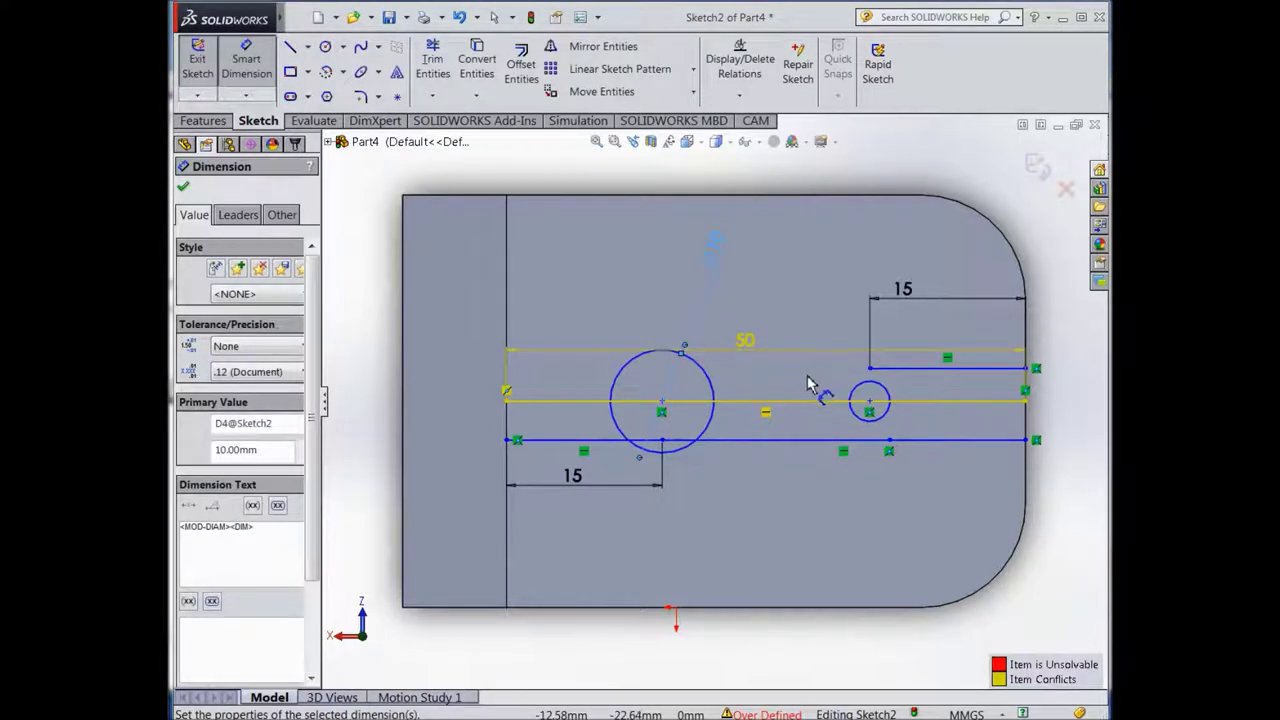
{"action": "left_click", "coordinate": [864, 393]}
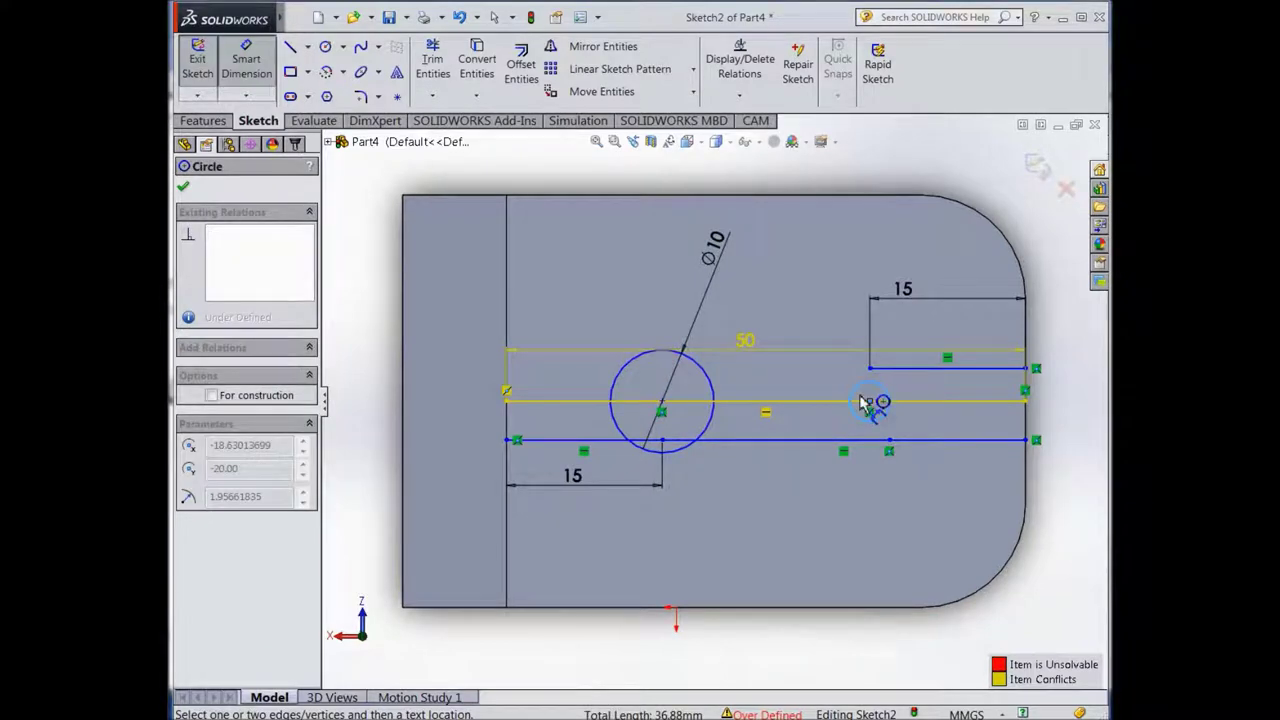
{"action": "left_click", "coordinate": [870, 438]}
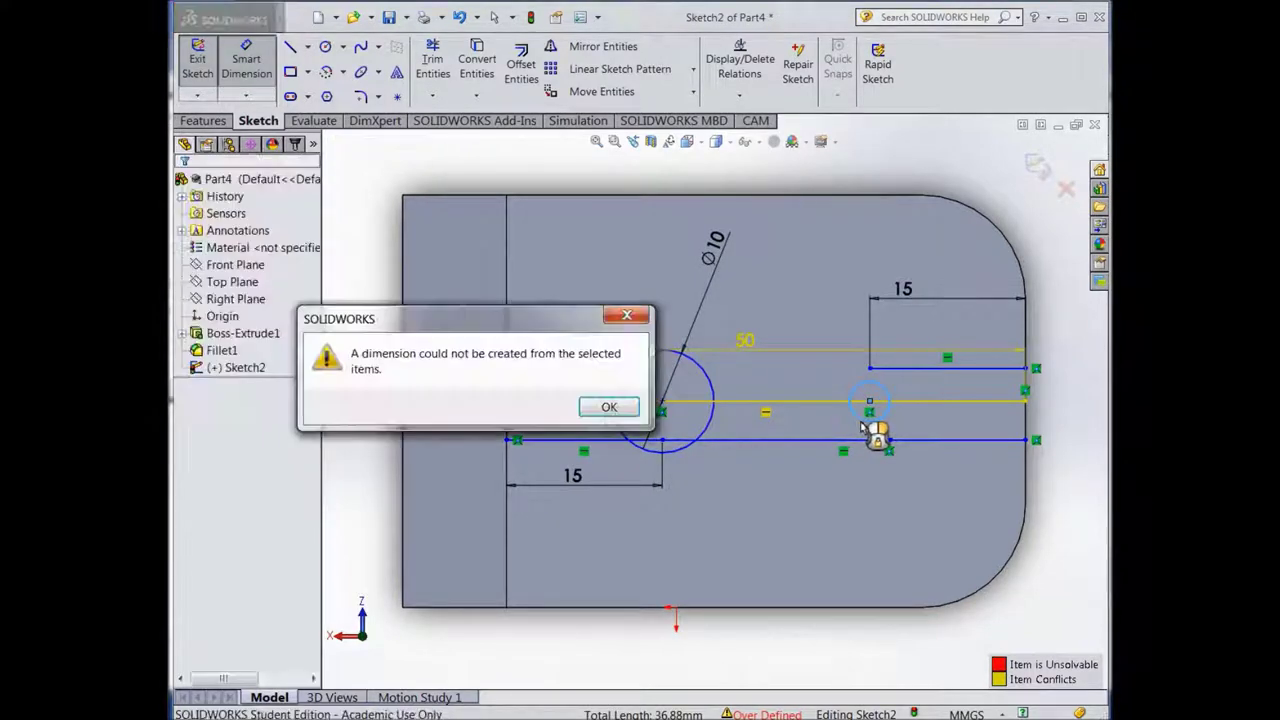
{"action": "left_click", "coordinate": [609, 409]}
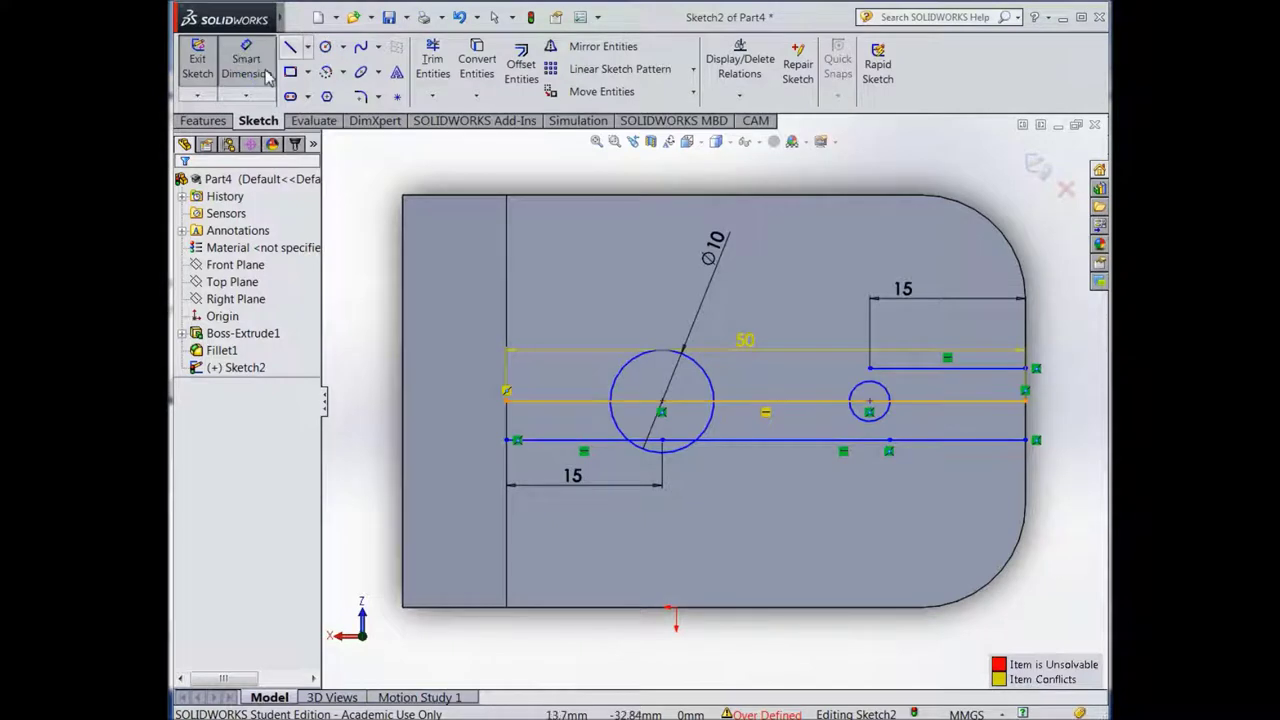
Dimension the circle nearer the filleted end and set its diameter to 10 mm
{"action": "left_click", "coordinate": [887, 424]}
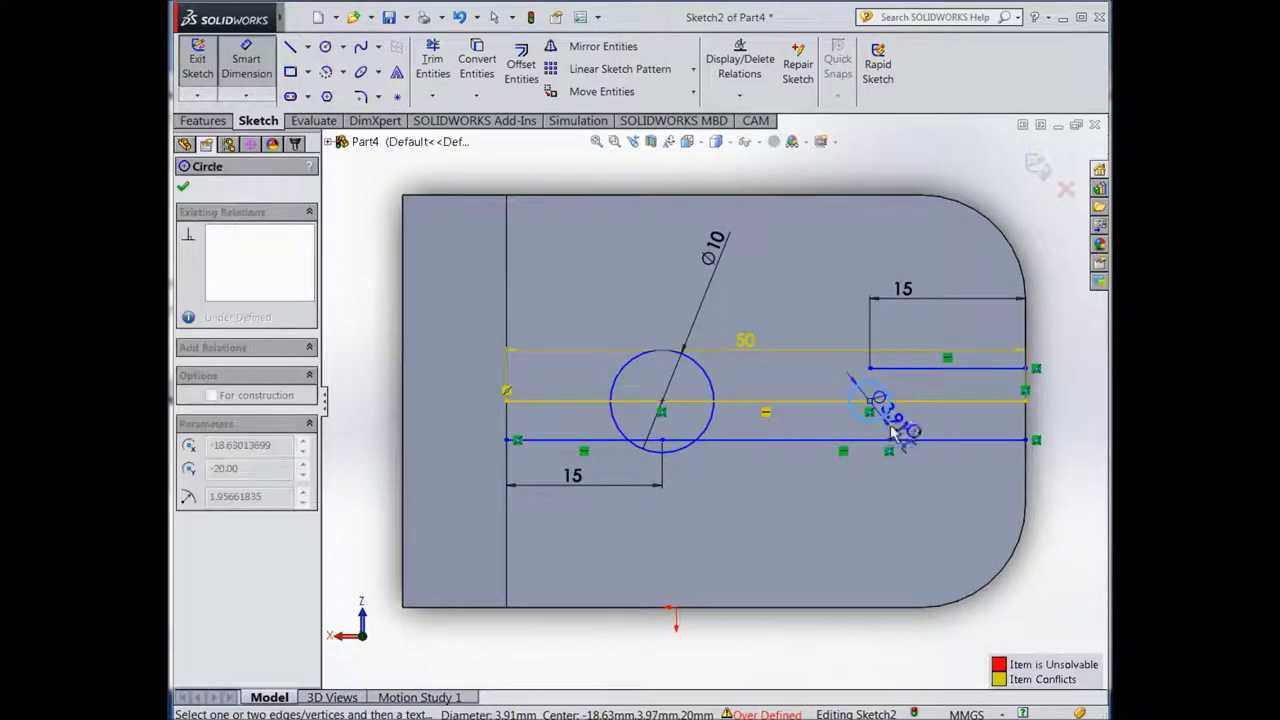
{"action": "left_click", "coordinate": [953, 543]}
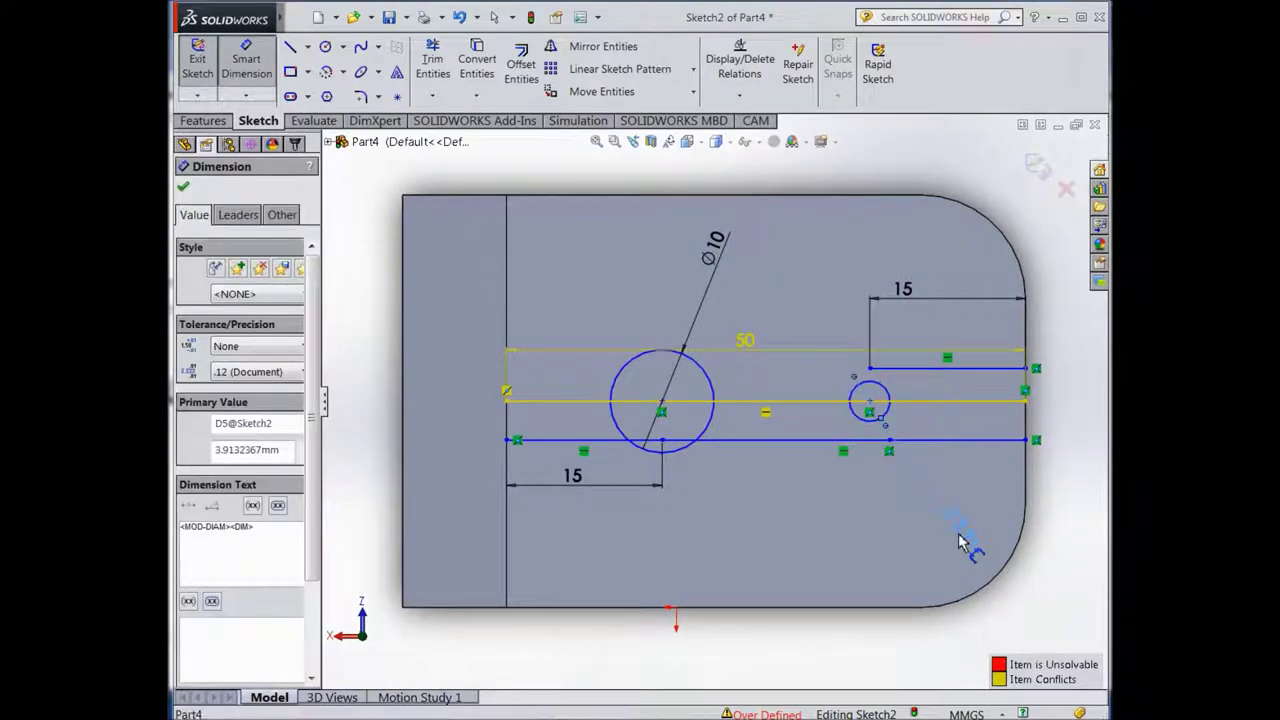
{"action": "left_click", "coordinate": [960, 540]}
{"action": "type", "text": "10"}
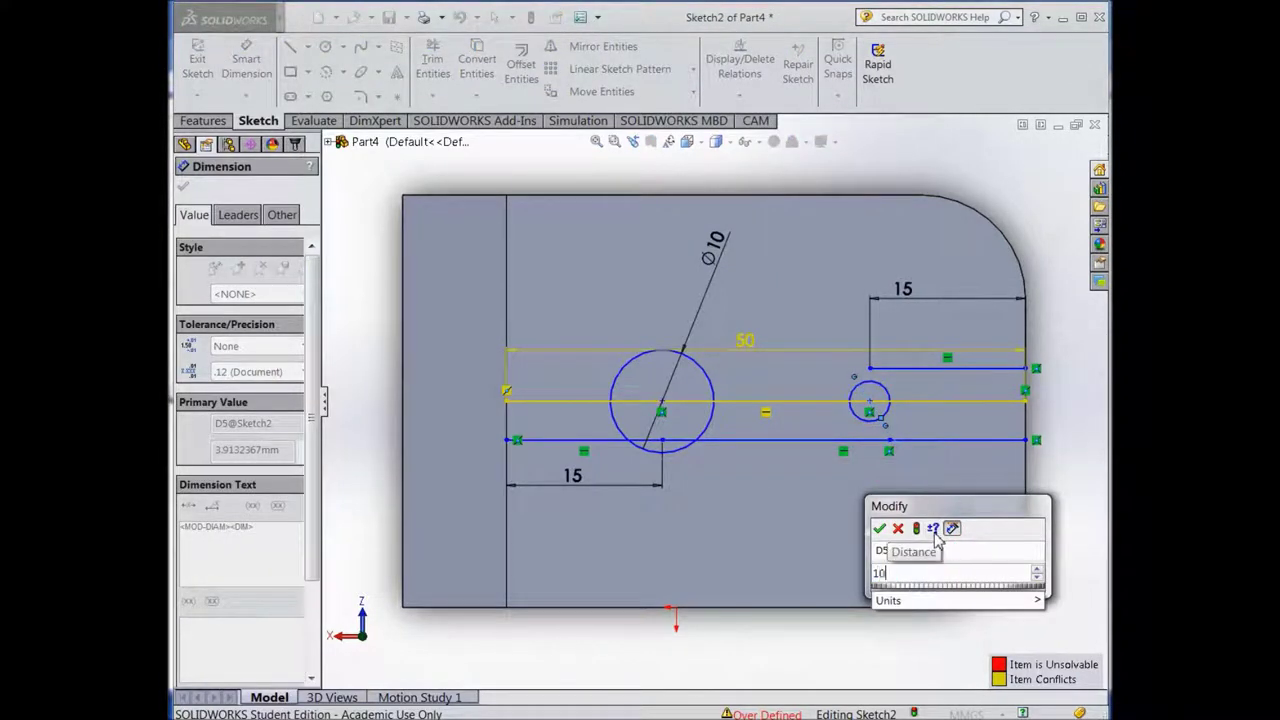
{"action": "left_click", "coordinate": [879, 529]}
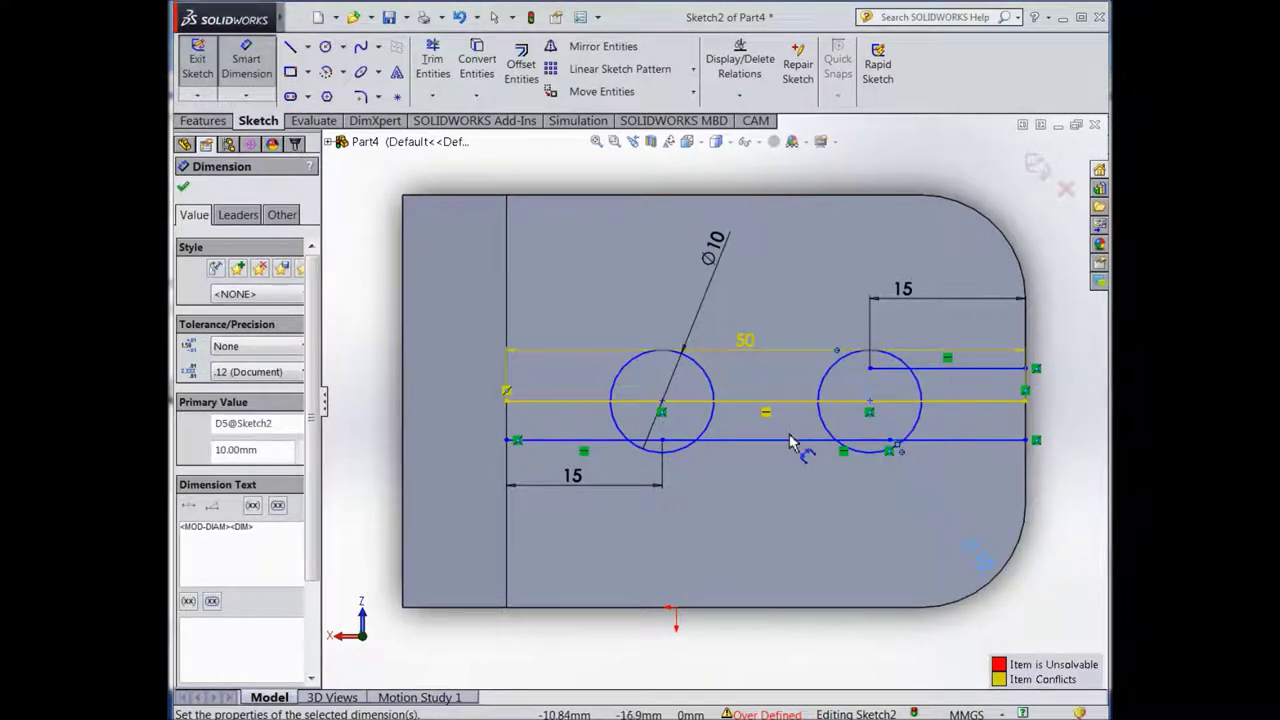
Trim away the helper lines outside both 10 mm circles and the line pieces inside them
{"action": "left_click", "coordinate": [448, 64]}
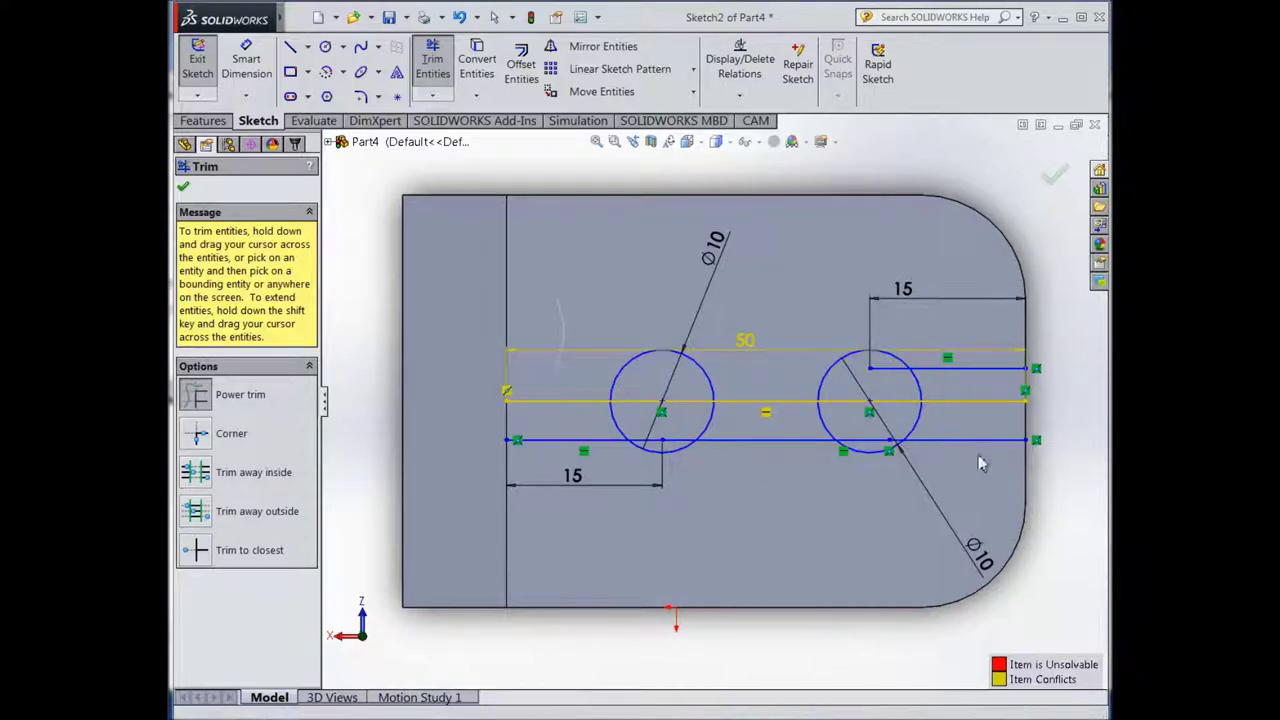
{"action": "mouse_move", "coordinate": [558, 350]}
{"action": "left_mouse_down"}
{"action": "mouse_move", "coordinate": [560, 440]}
{"action": "mouse_move", "coordinate": [960, 400]}
{"action": "mouse_move", "coordinate": [900, 445]}
{"action": "left_mouse_up"}
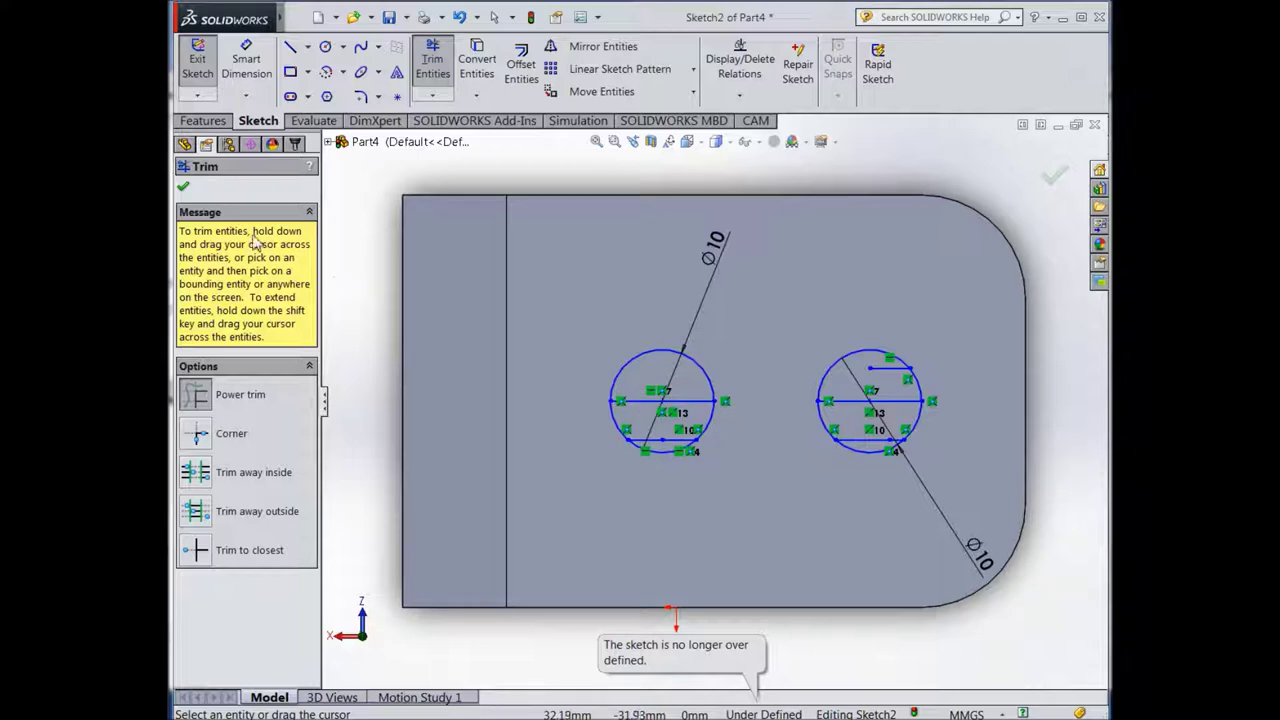
{"action": "left_click", "coordinate": [641, 404]}
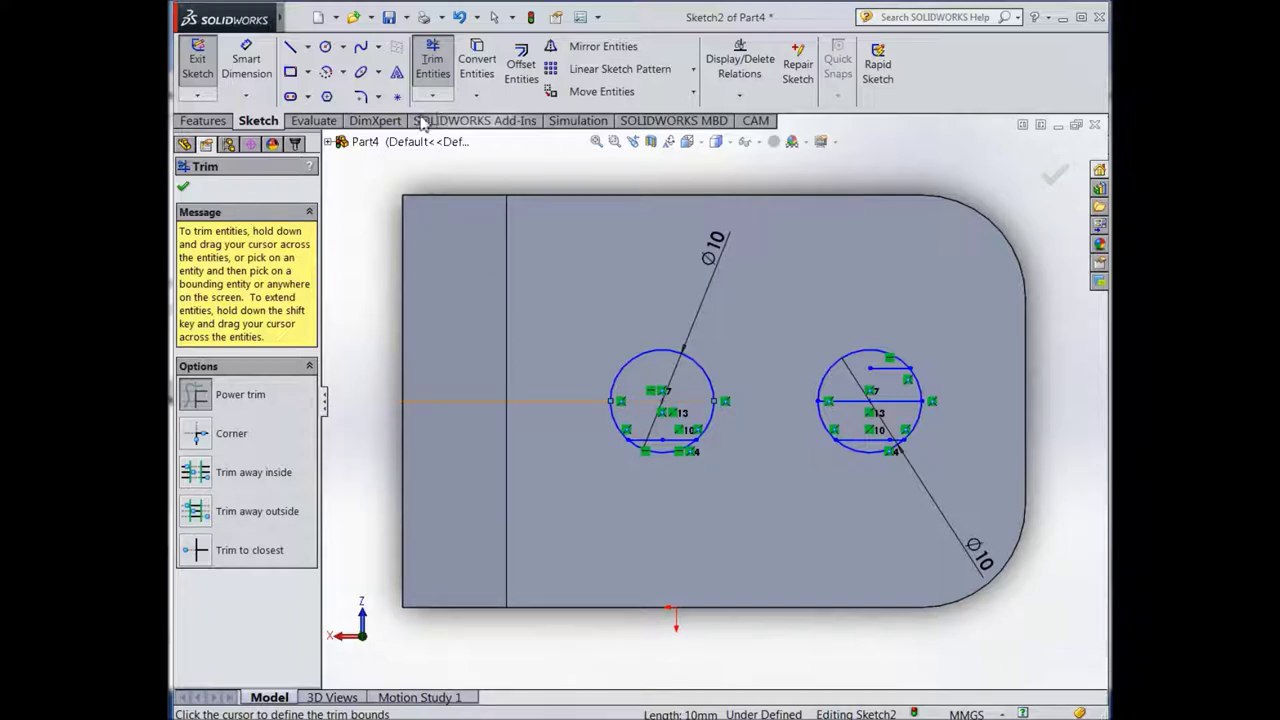
{"action": "left_click", "coordinate": [183, 190]}
{"action": "left_click", "coordinate": [432, 62]}
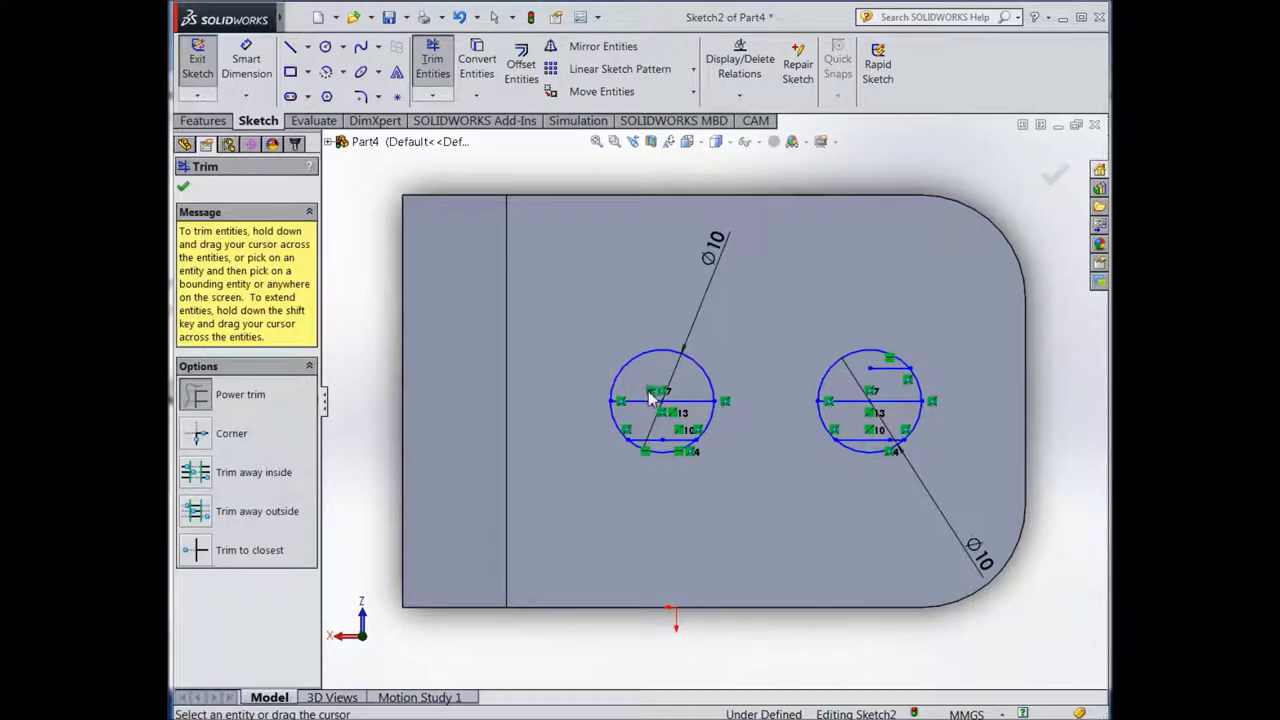
{"action": "left_click_drag", "start_coordinate": [653, 441], "coordinate": [655, 450]}
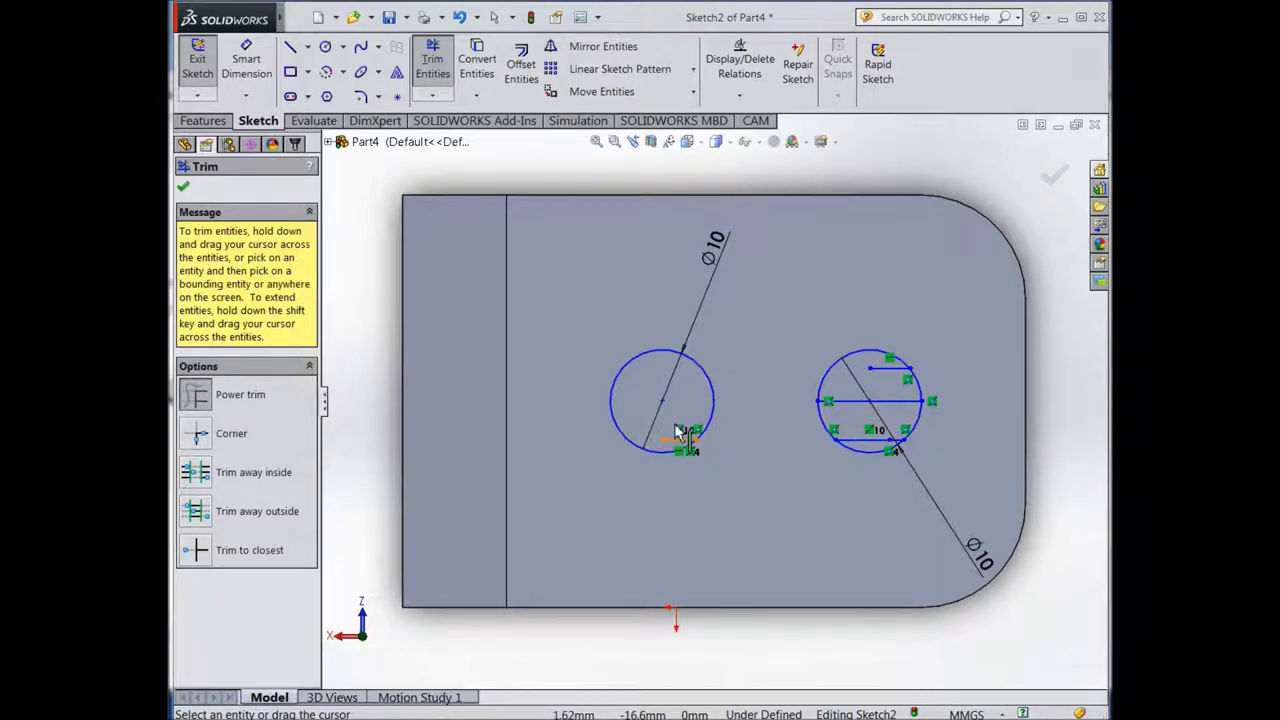
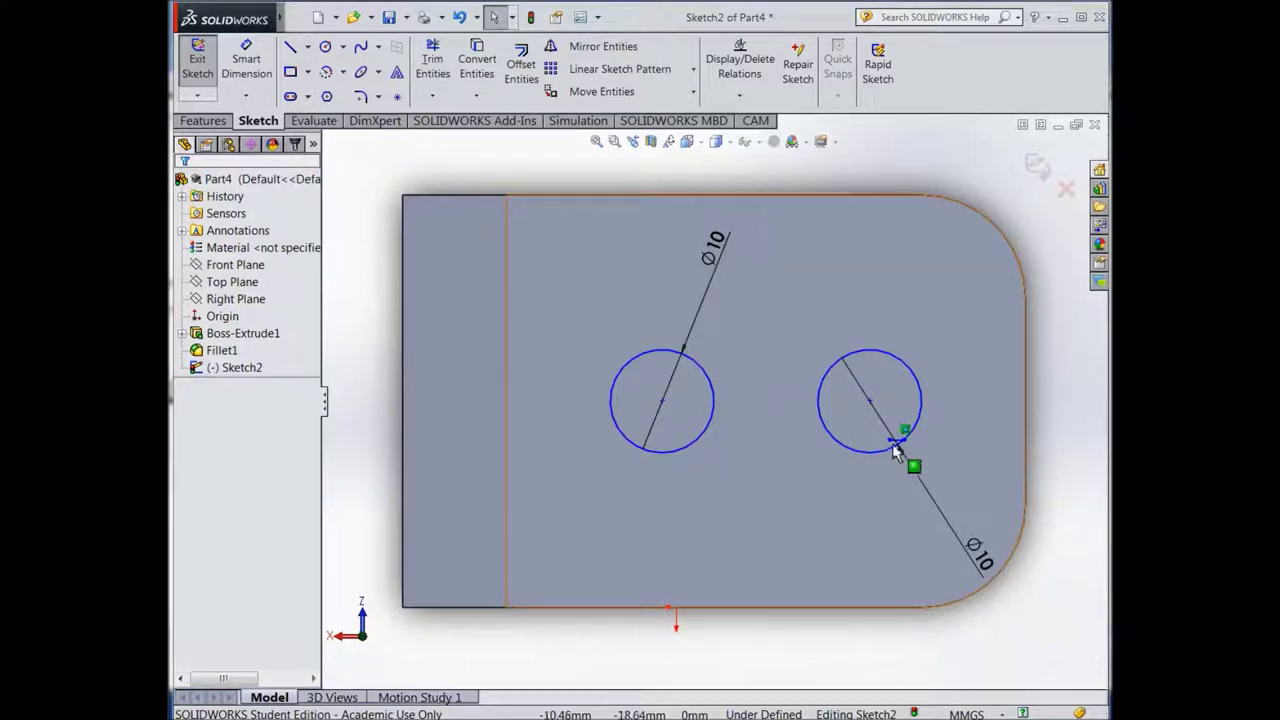
Delete the short leftover line fragment at the lower edge of the circle nearer the filleted end
{"action": "key", "text": "z"}
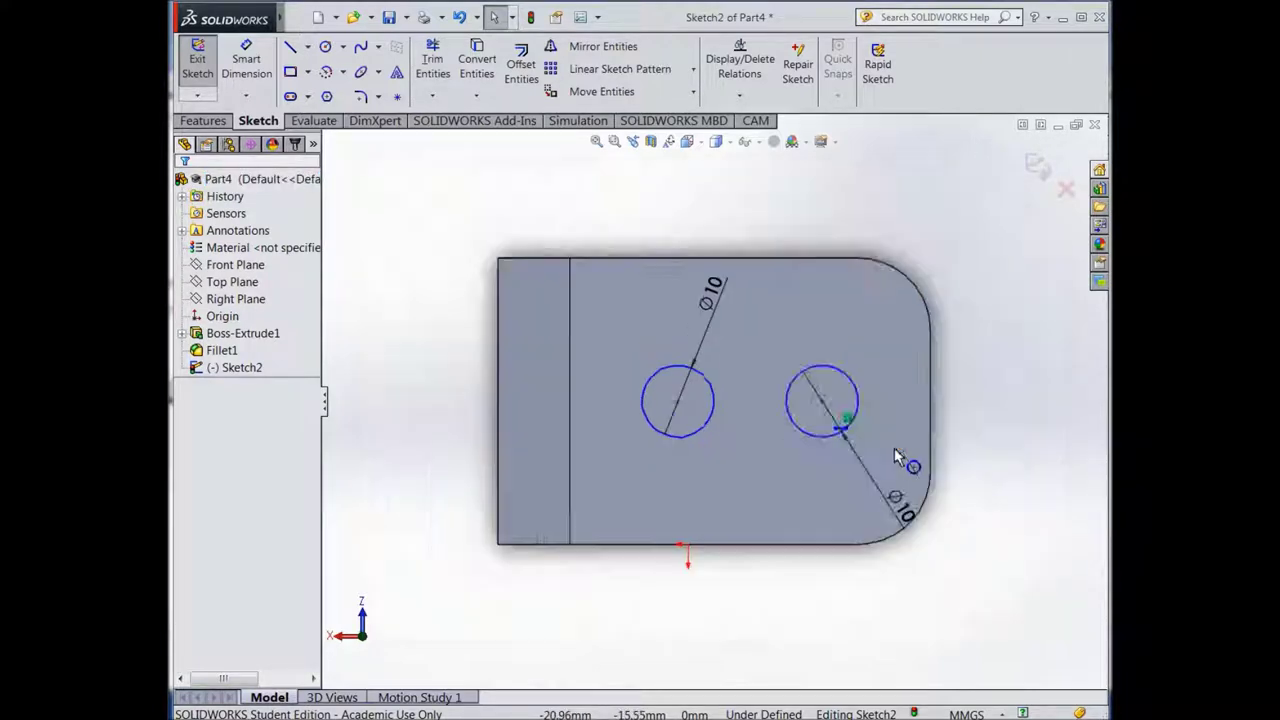
{"action": "scroll", "coordinate": [894, 447], "scroll_direction": "down", "scroll_amount": 3}
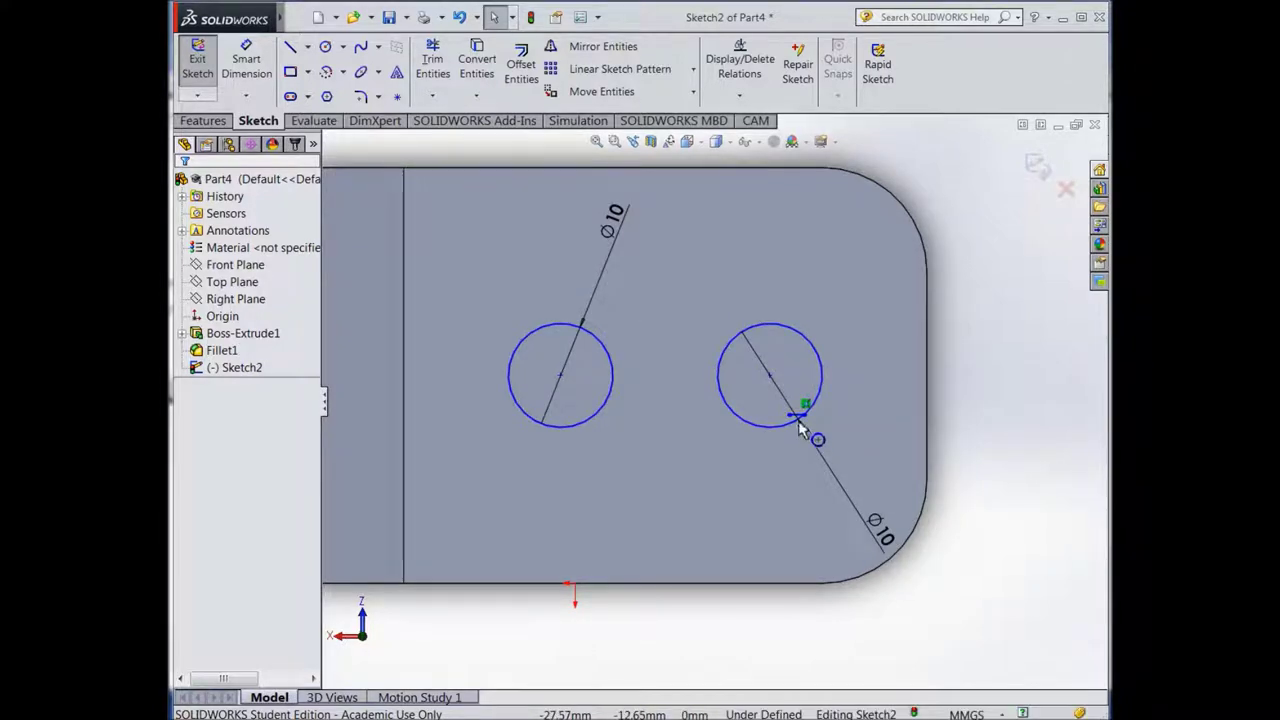
{"action": "scroll", "coordinate": [800, 428], "scroll_direction": "down", "scroll_amount": 3}
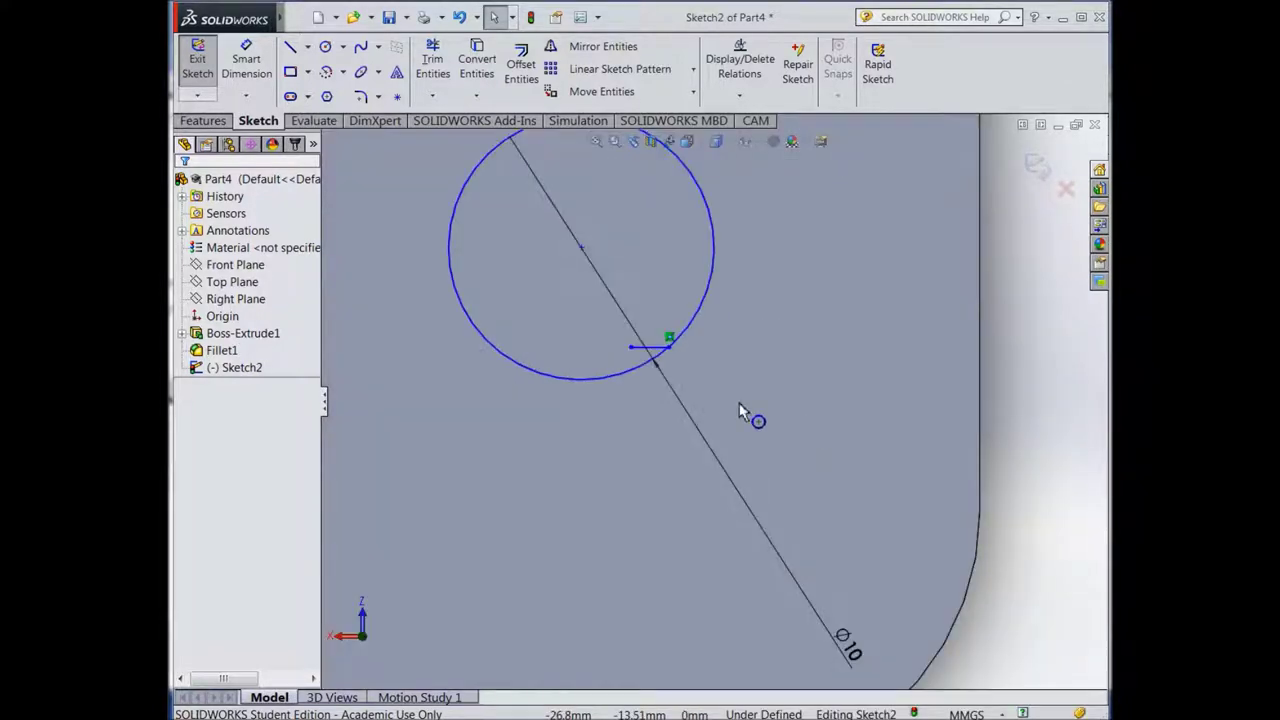
{"action": "left_click", "coordinate": [654, 354]}
{"action": "key", "text": "Escape"}
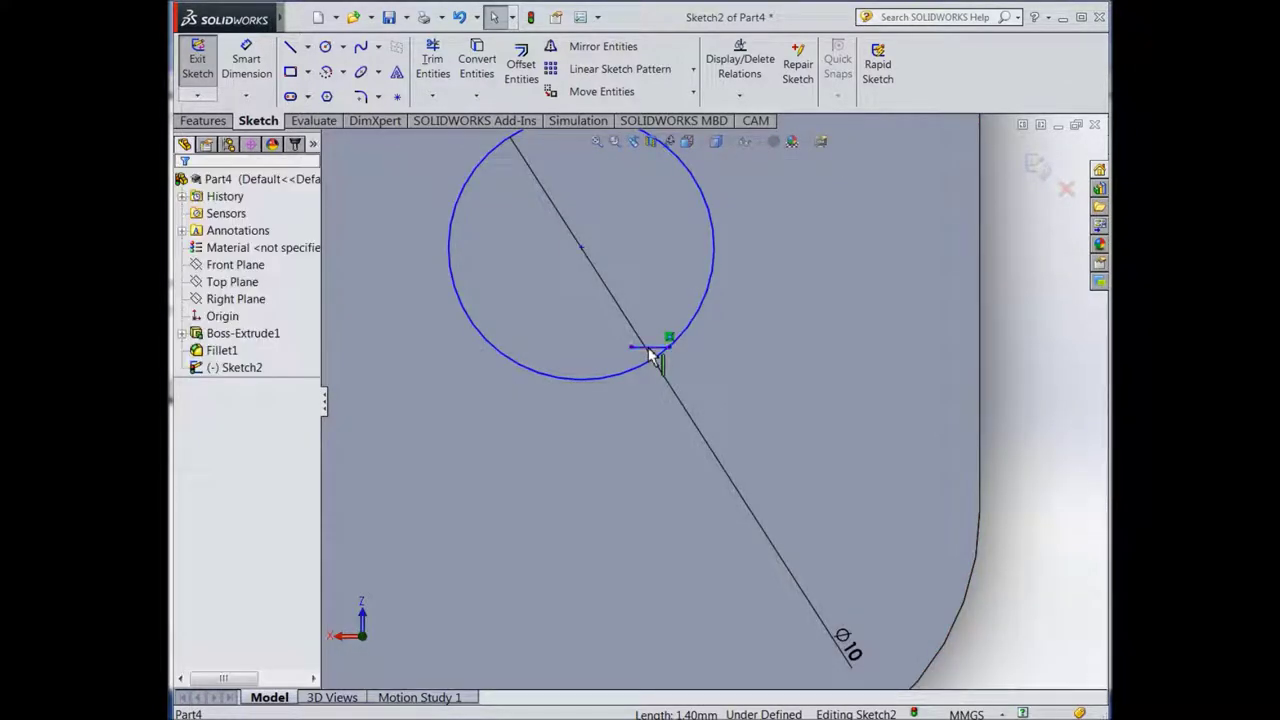
{"action": "left_click", "coordinate": [654, 354]}
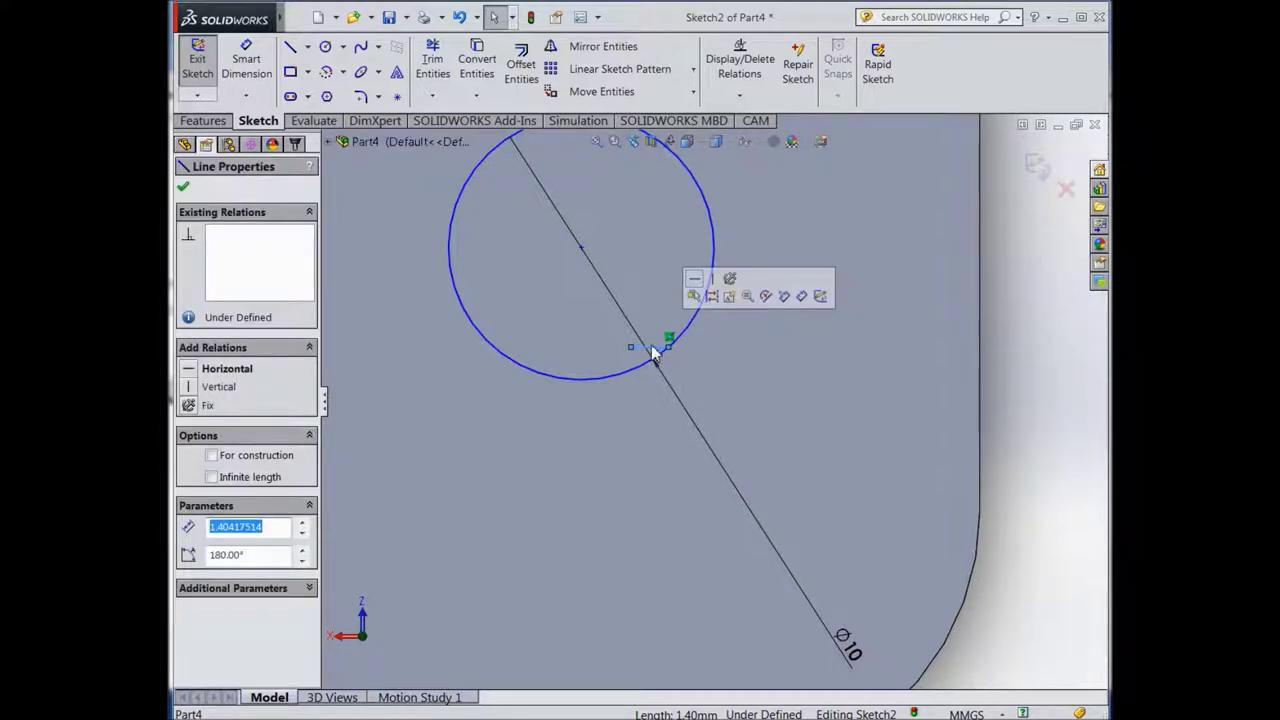
{"action": "key", "text": "Escape"}
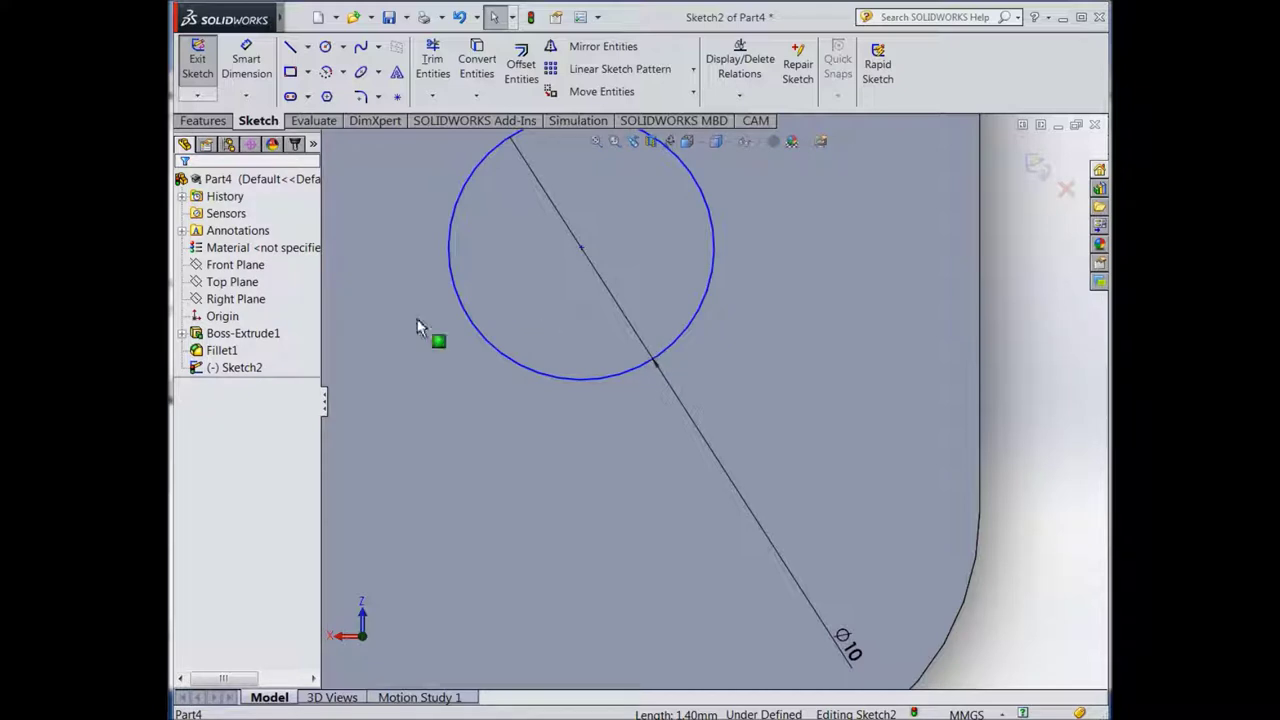
{"action": "scroll", "coordinate": [492, 364], "scroll_direction": "up", "scroll_amount": 4}
{"action": "scroll", "coordinate": [490, 362], "scroll_direction": "up", "scroll_amount": 3}
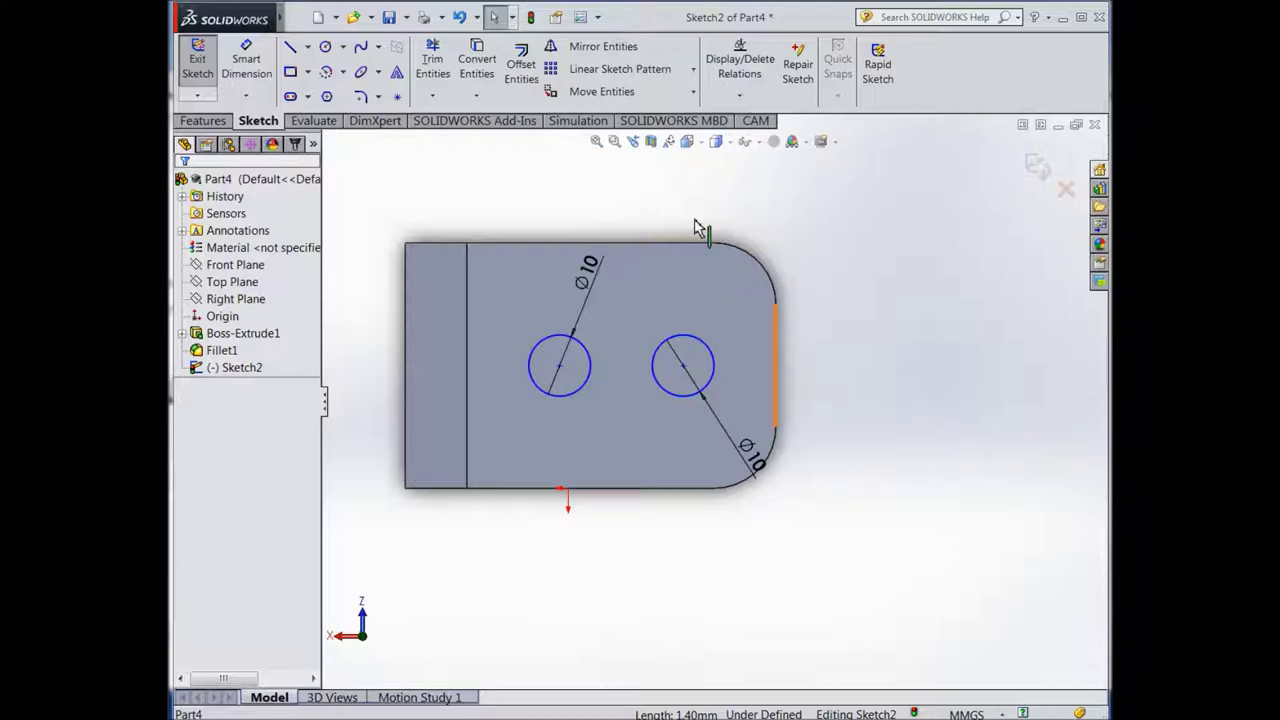
Cut-extrude the two 10 mm circles into the block with a blind depth of 40 mm
{"action": "left_click", "coordinate": [715, 141]}
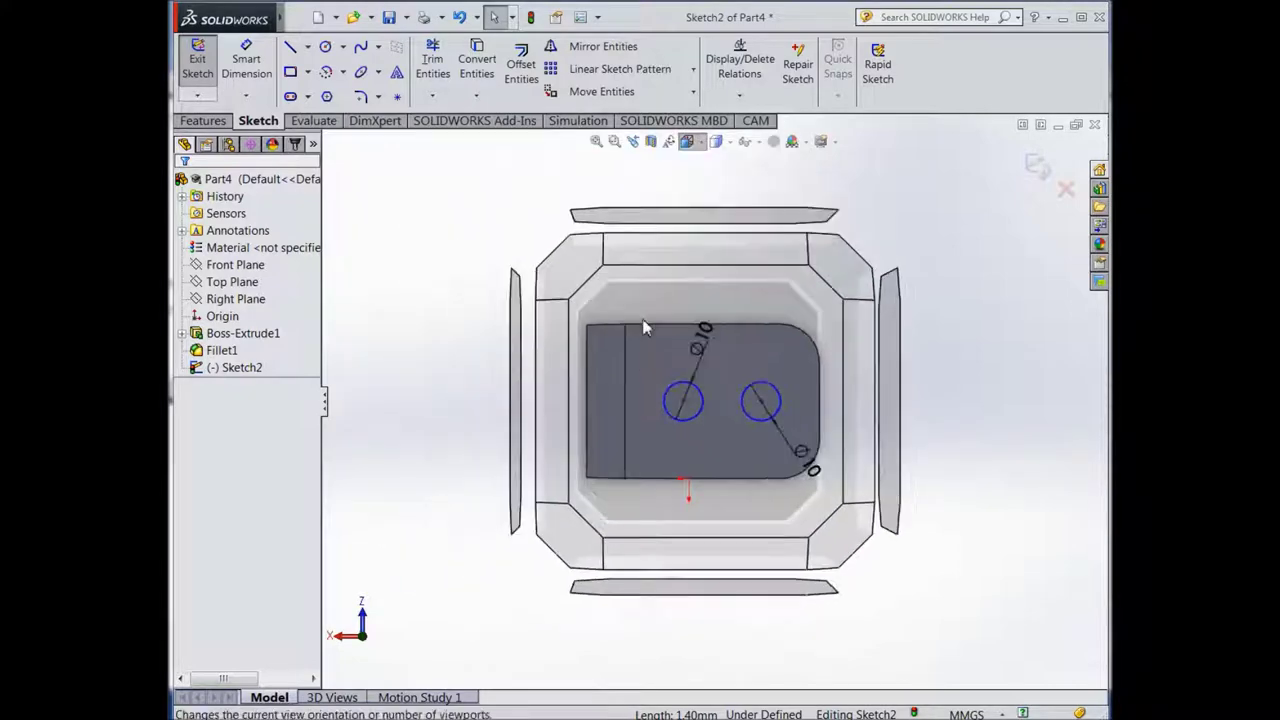
{"action": "left_click", "coordinate": [574, 278]}
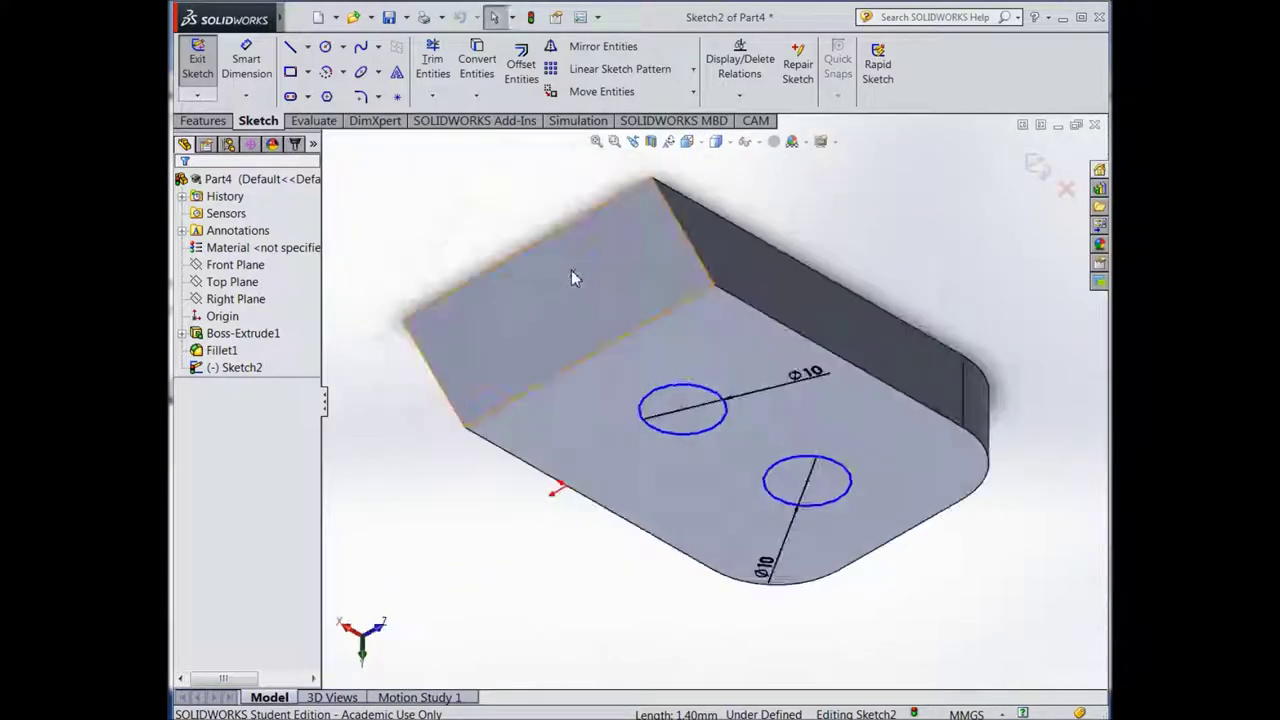
{"action": "left_click", "coordinate": [222, 349]}
{"action": "left_click", "coordinate": [206, 120]}
{"action": "left_click", "coordinate": [440, 66]}
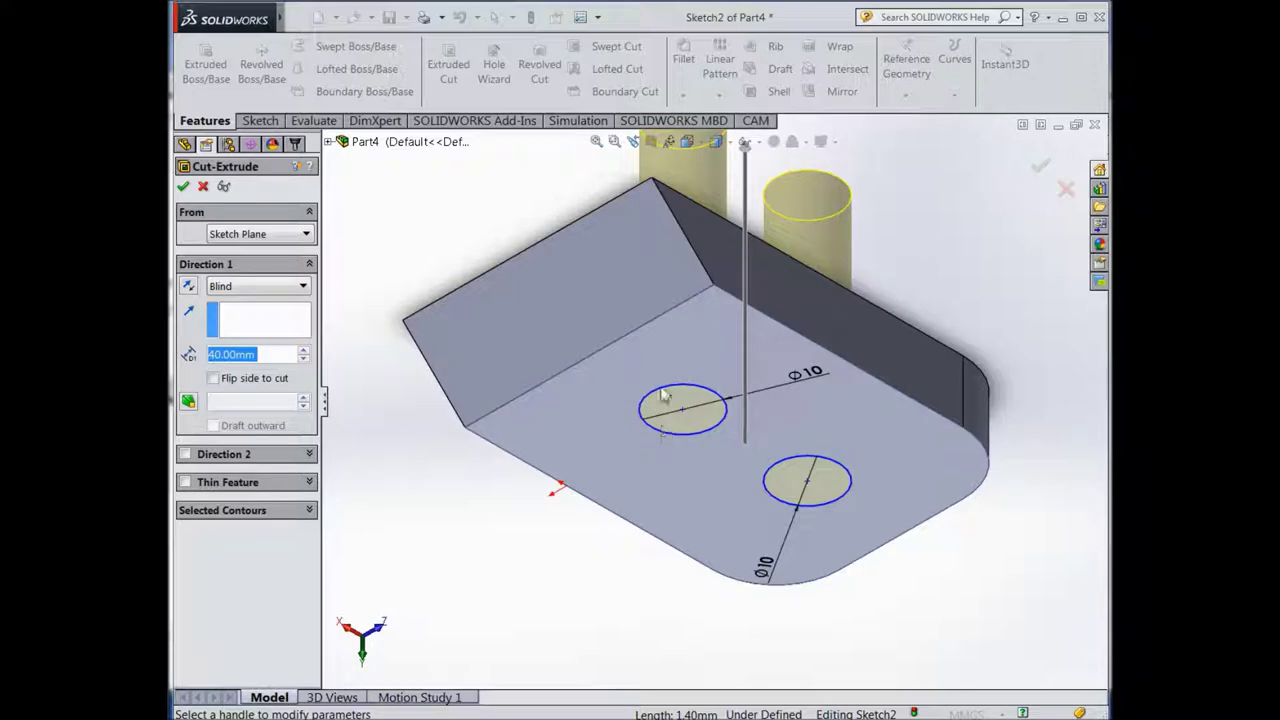
{"action": "left_click", "coordinate": [183, 186]}
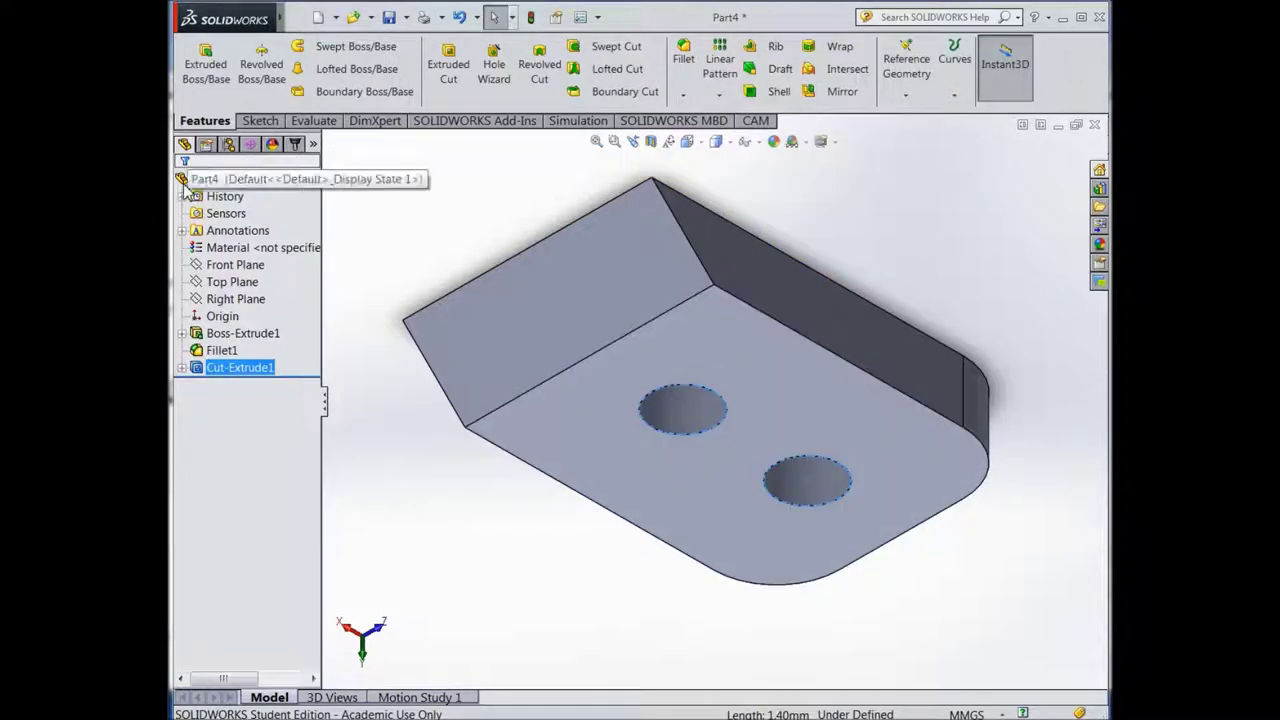
{"action": "left_click", "coordinate": [688, 142]}
{"action": "left_click", "coordinate": [690, 255]}
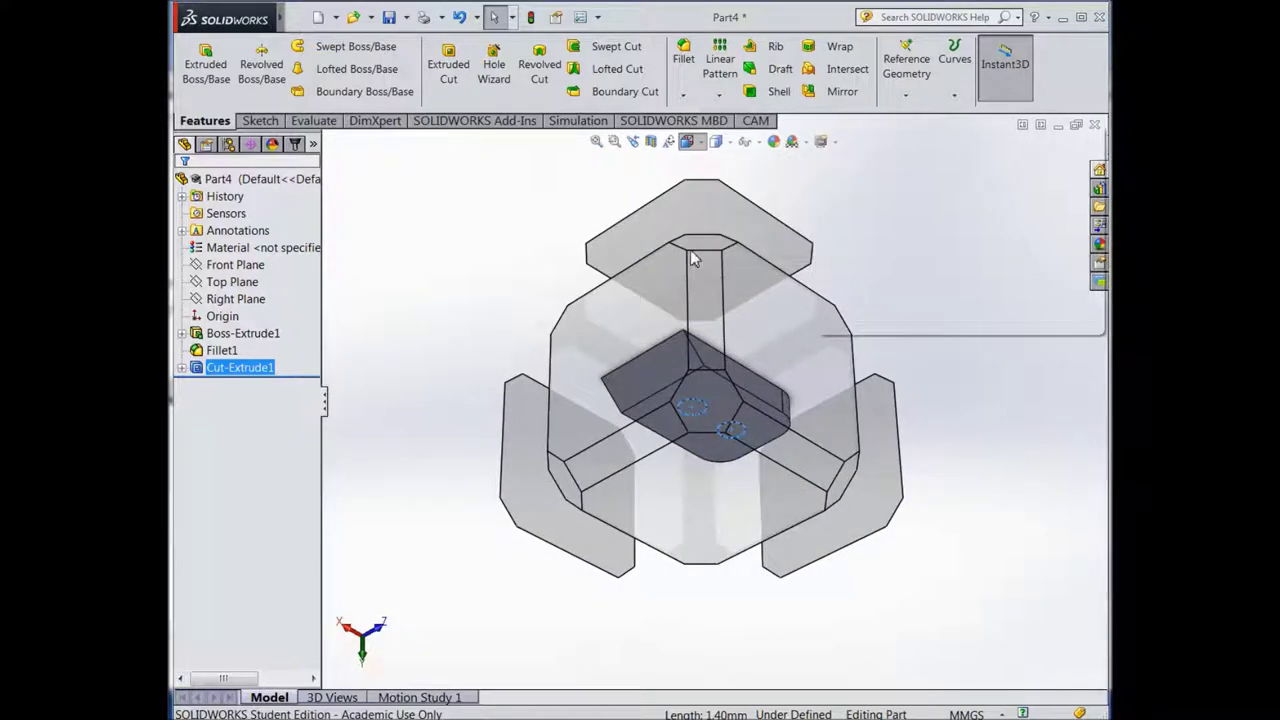
{"action": "left_click", "coordinate": [698, 245]}
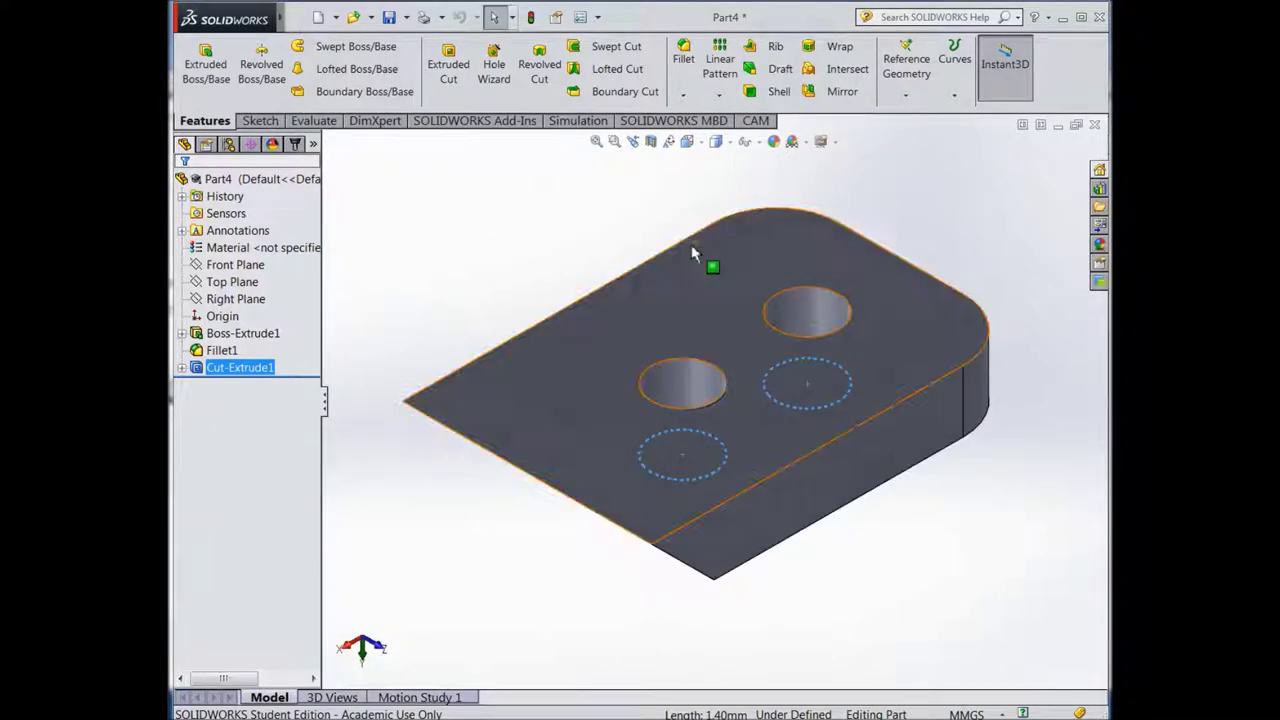
{"action": "middle_click_drag", "start_coordinate": [536, 306], "coordinate": [636, 215]}
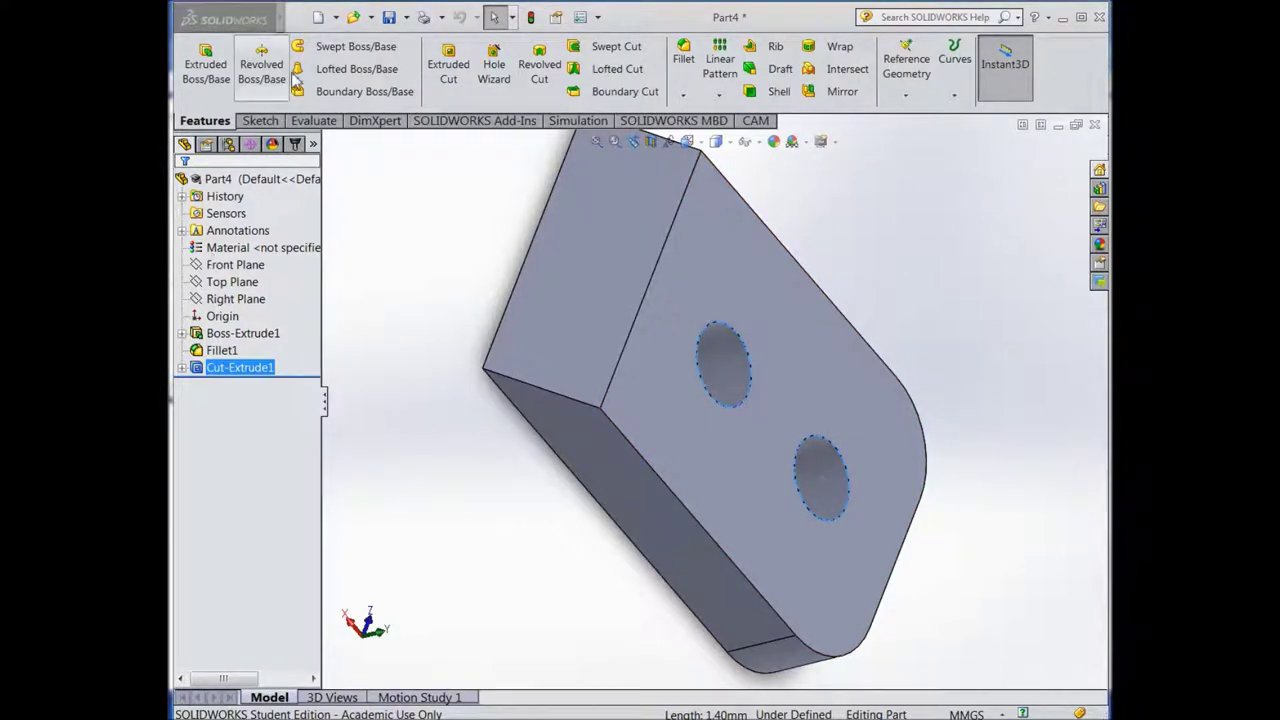
Create a new part document for the next boat component
{"action": "left_click", "coordinate": [337, 18]}
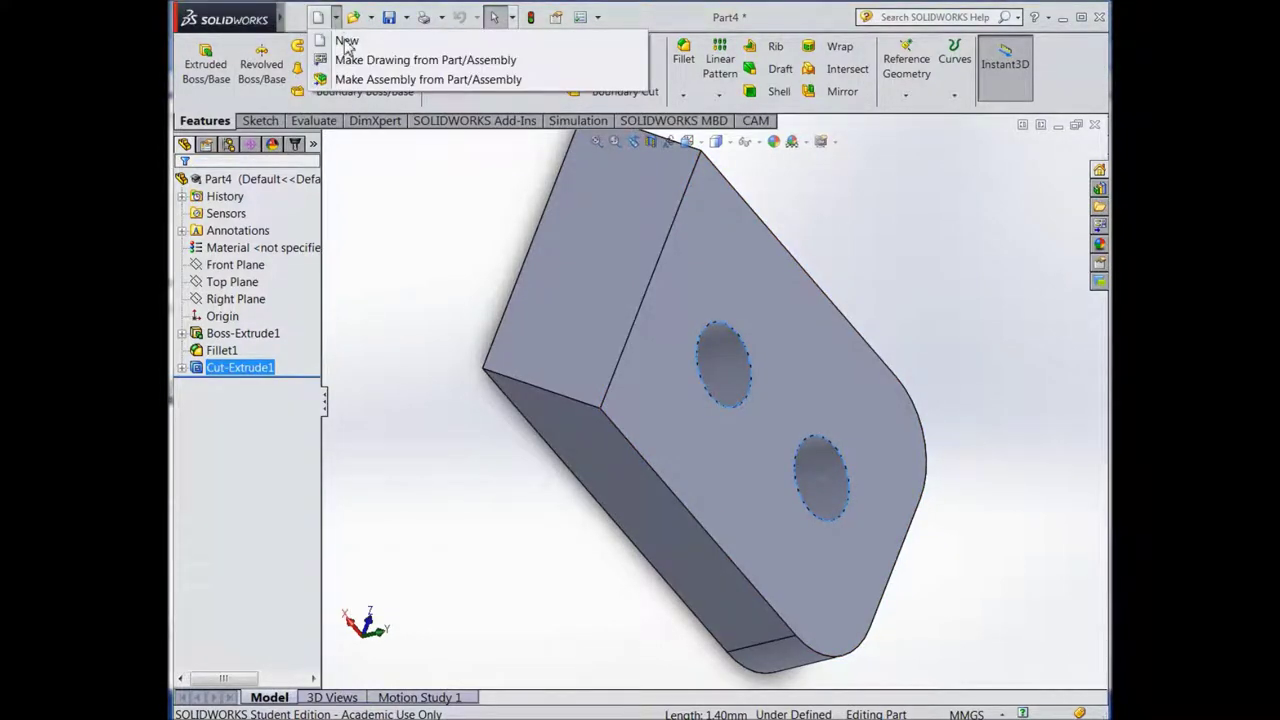
{"action": "left_click", "coordinate": [347, 43]}
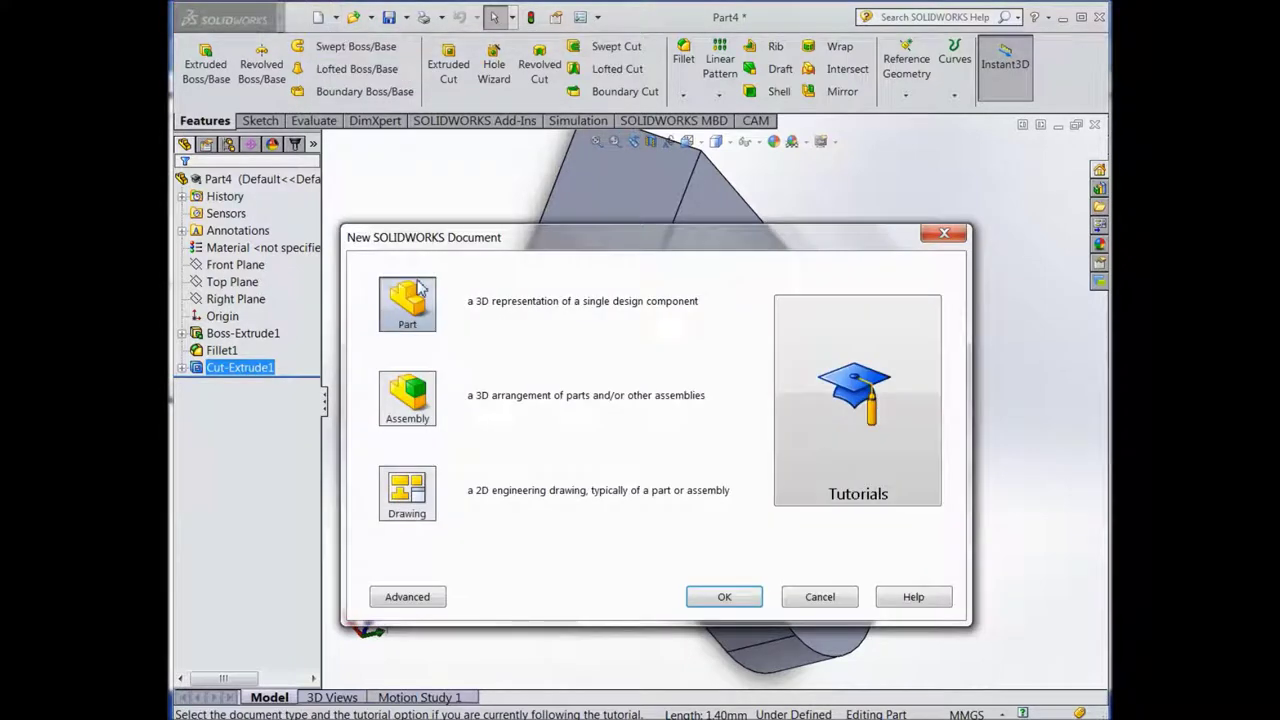
{"action": "left_click", "coordinate": [722, 598]}
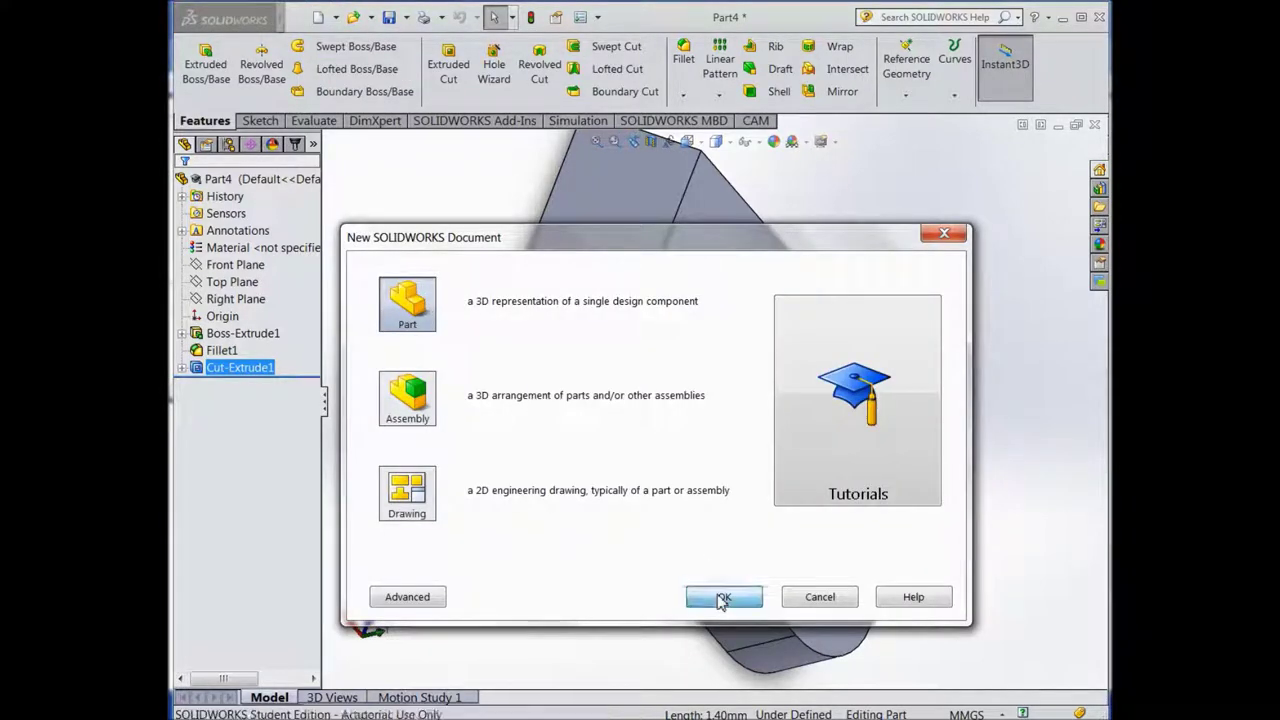
Sketch a circle with a radius of about 13 mm centred on the origin on the Top Plane
{"action": "left_click", "coordinate": [227, 282]}
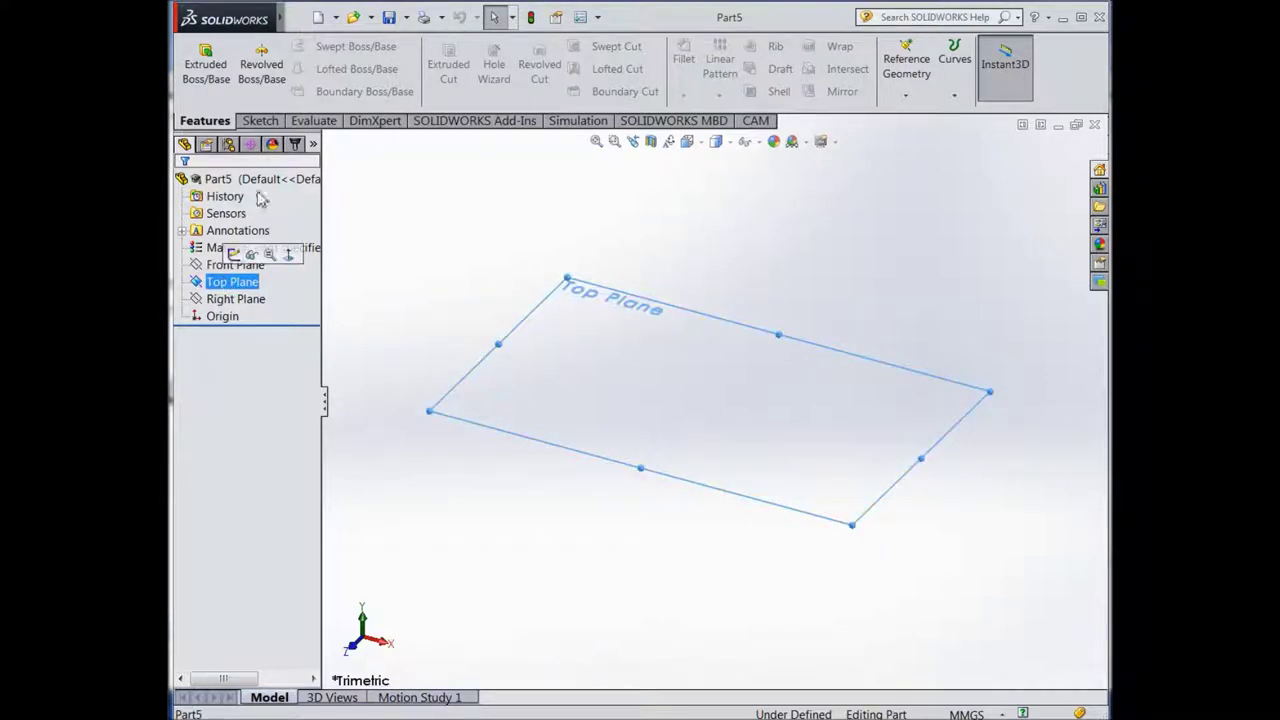
{"action": "left_click", "coordinate": [259, 120]}
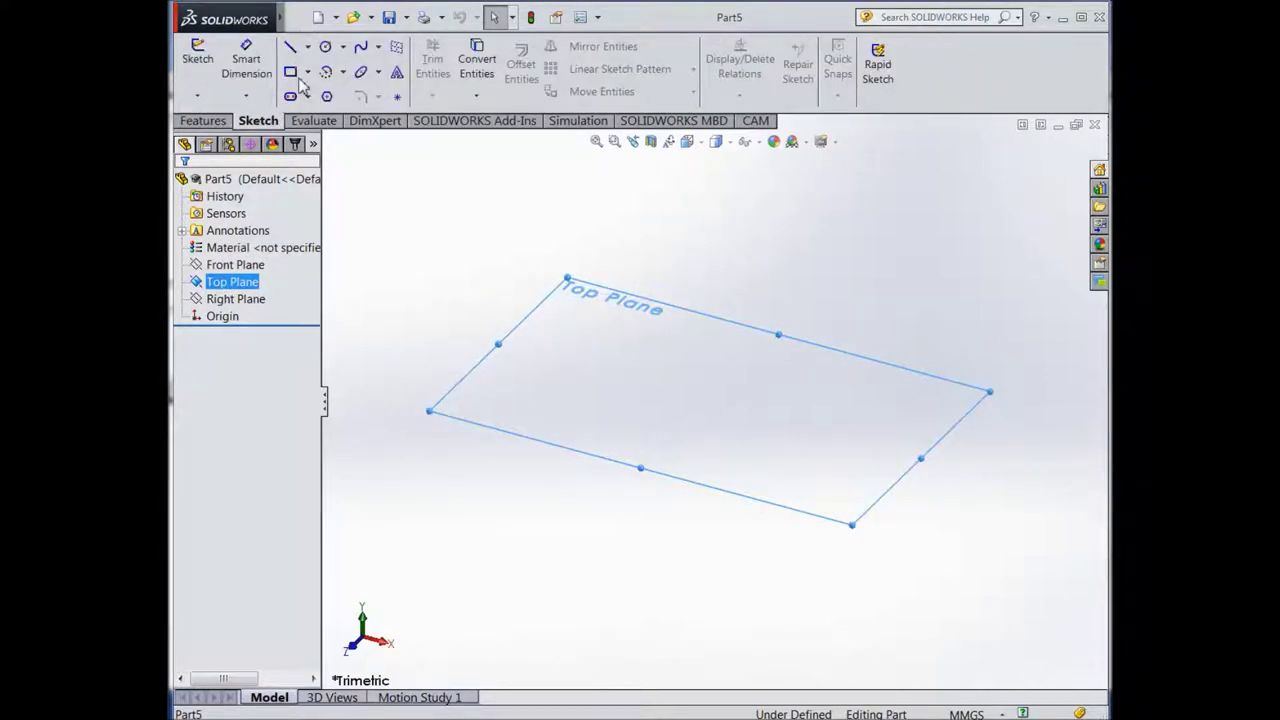
{"action": "left_click", "coordinate": [325, 46]}
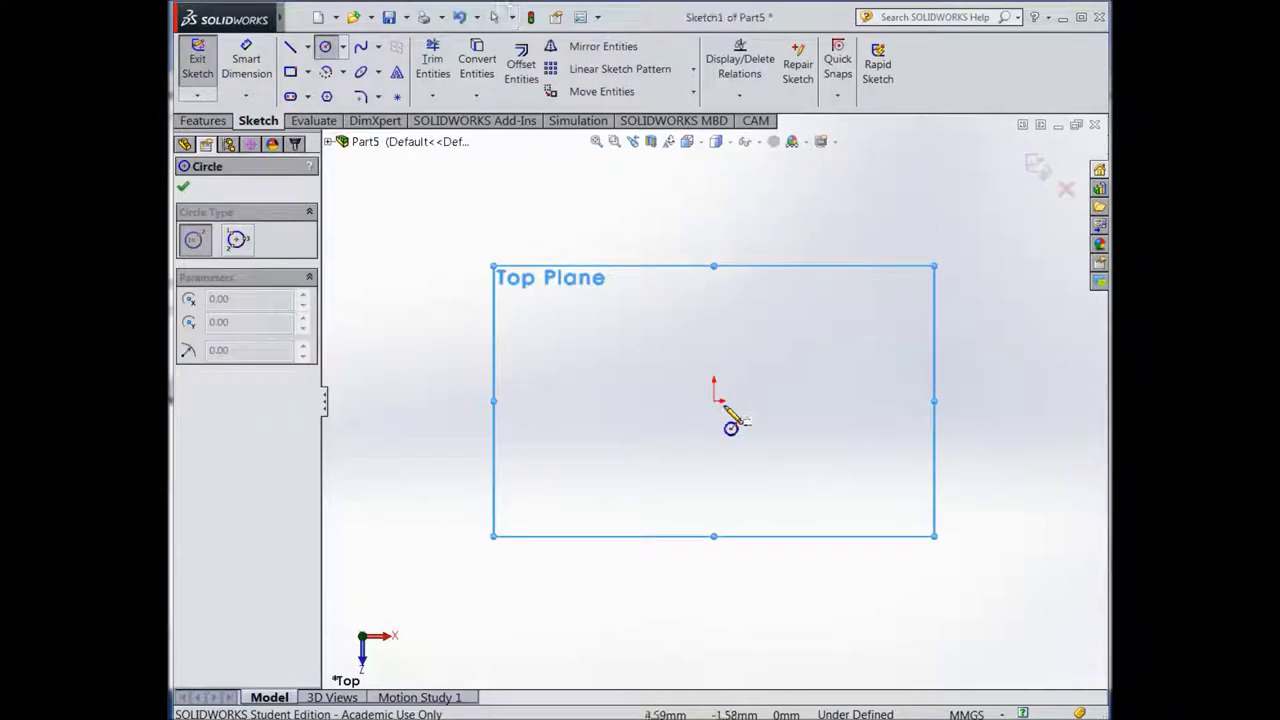
{"action": "left_click", "coordinate": [715, 401]}
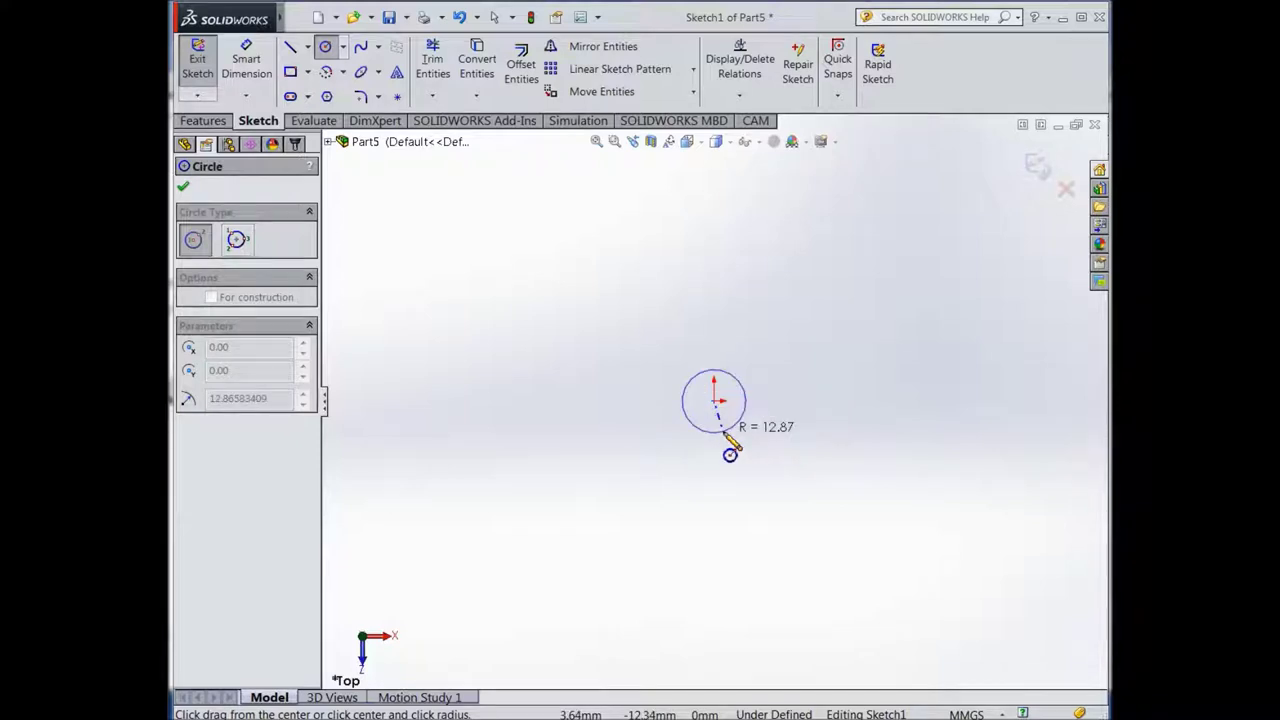
{"action": "left_click", "coordinate": [729, 446]}
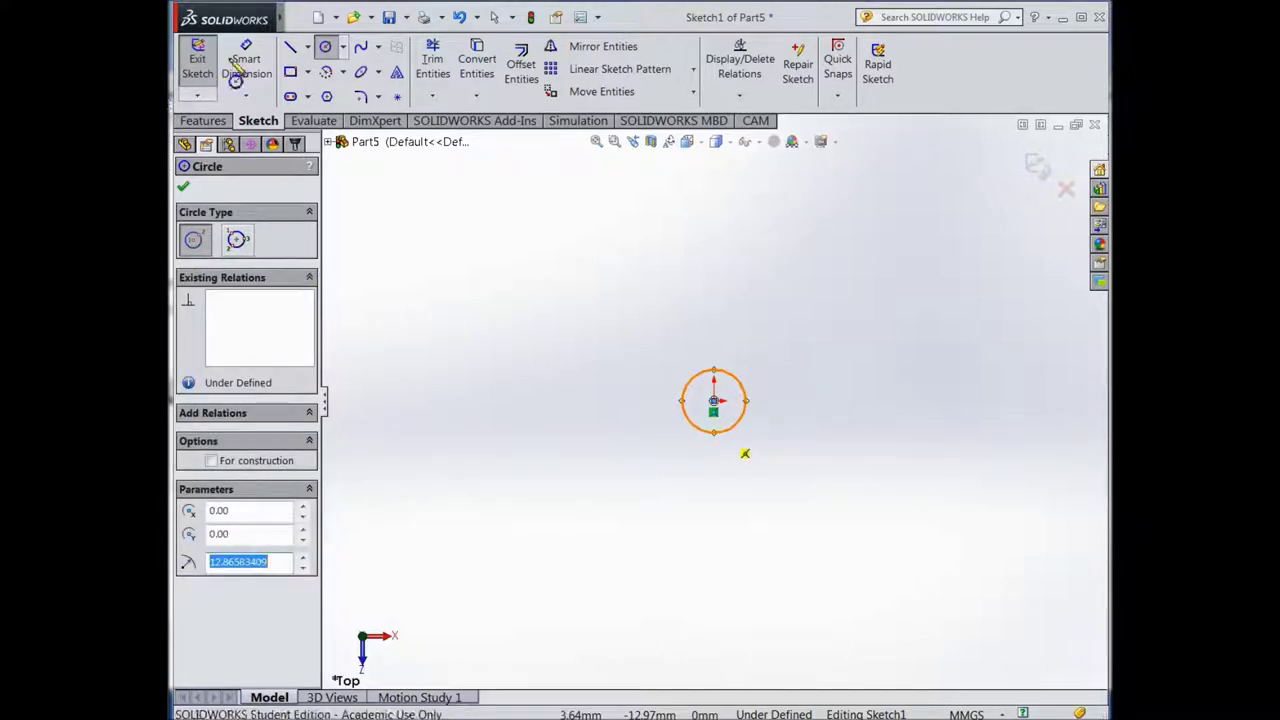
{"action": "key", "text": "Escape"}
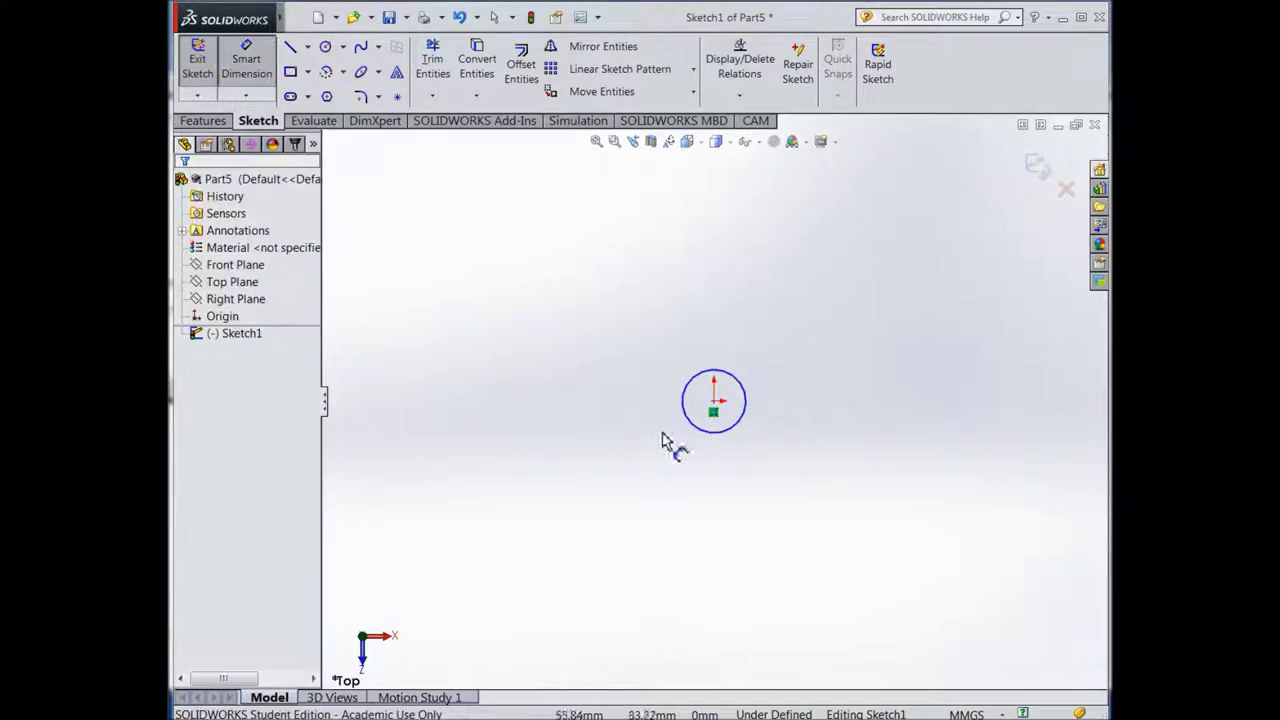
Dimension the circle and set its diameter to 10 mm
{"action": "left_click", "coordinate": [706, 433]}
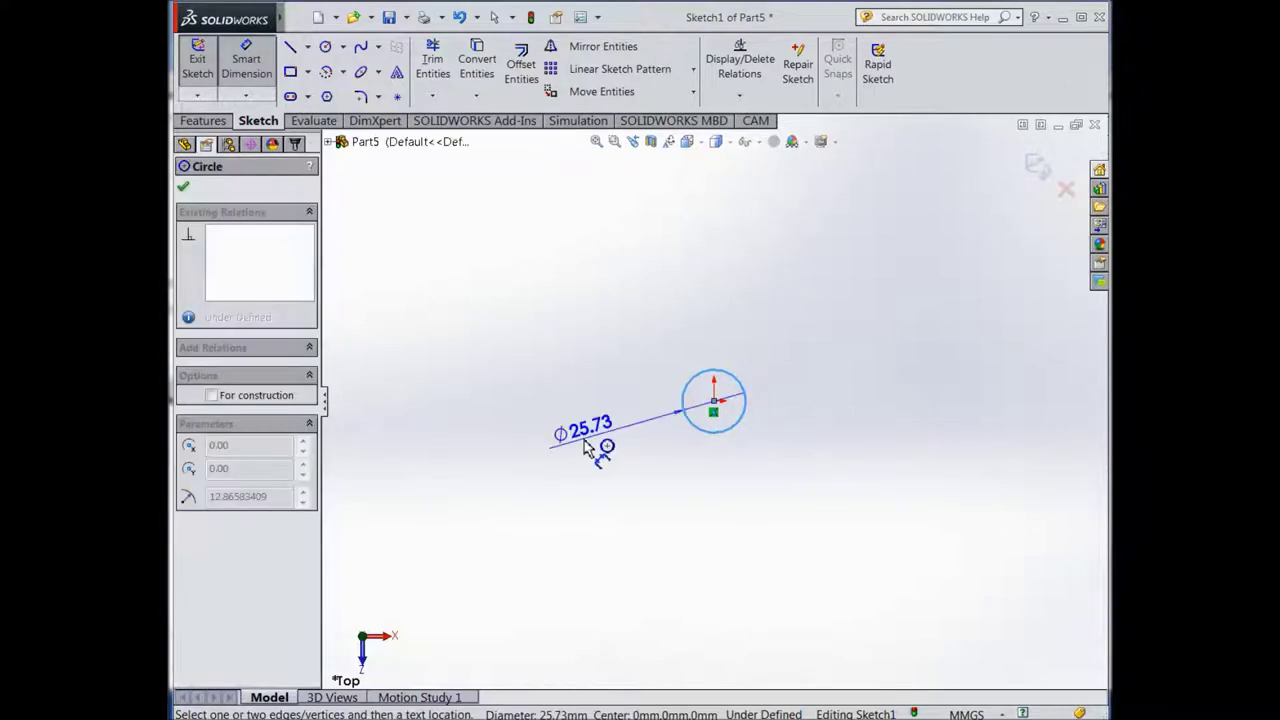
{"action": "left_click", "coordinate": [587, 447]}
{"action": "type", "text": "1"}
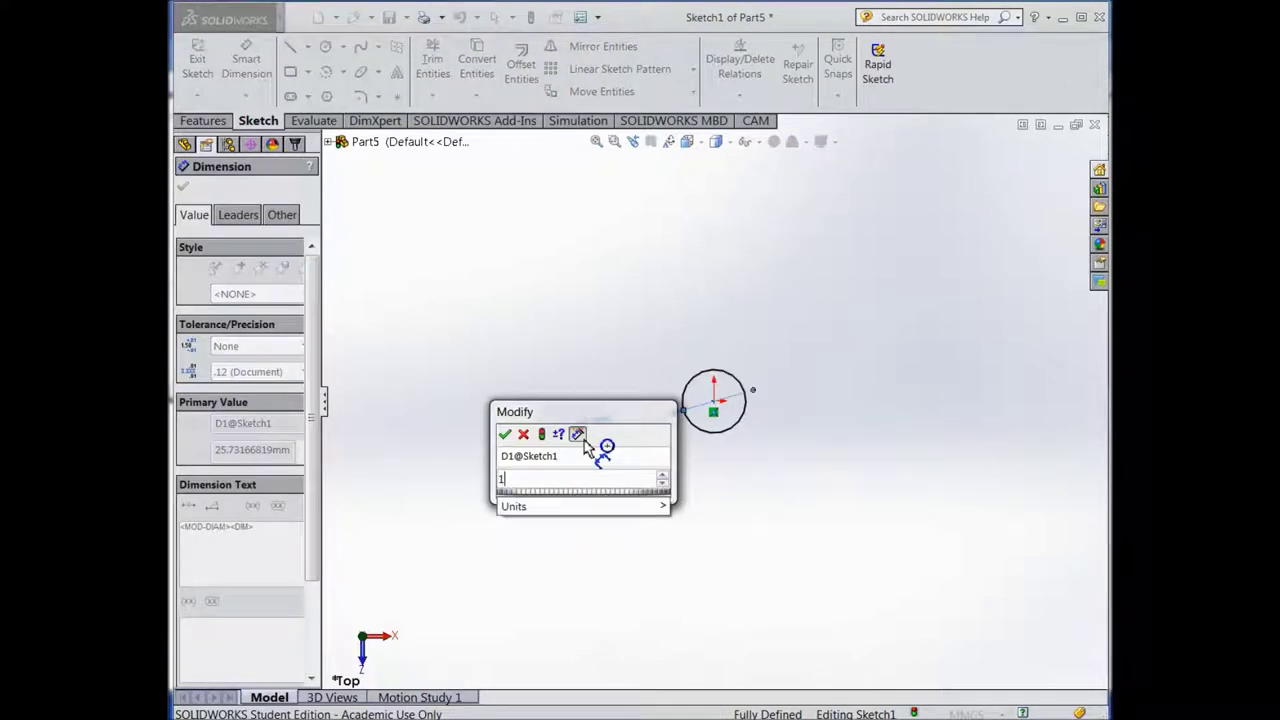
{"action": "type", "text": "0"}
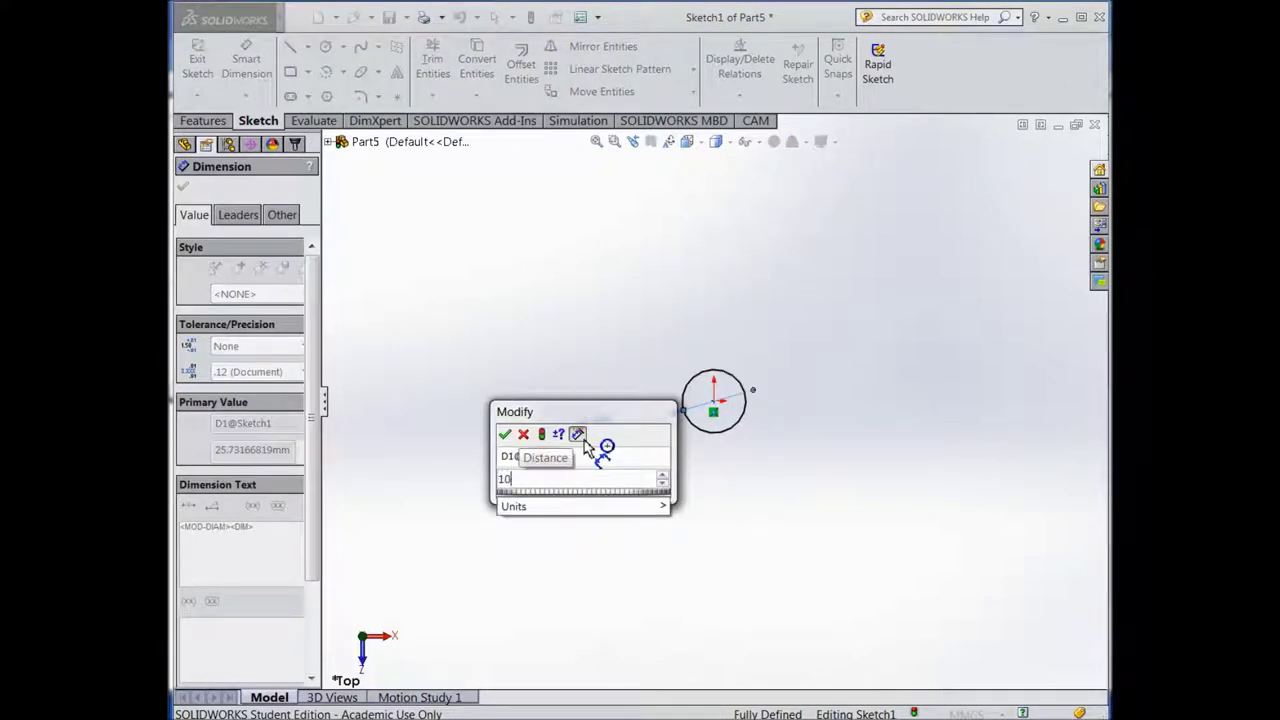
{"action": "left_click", "coordinate": [505, 435]}
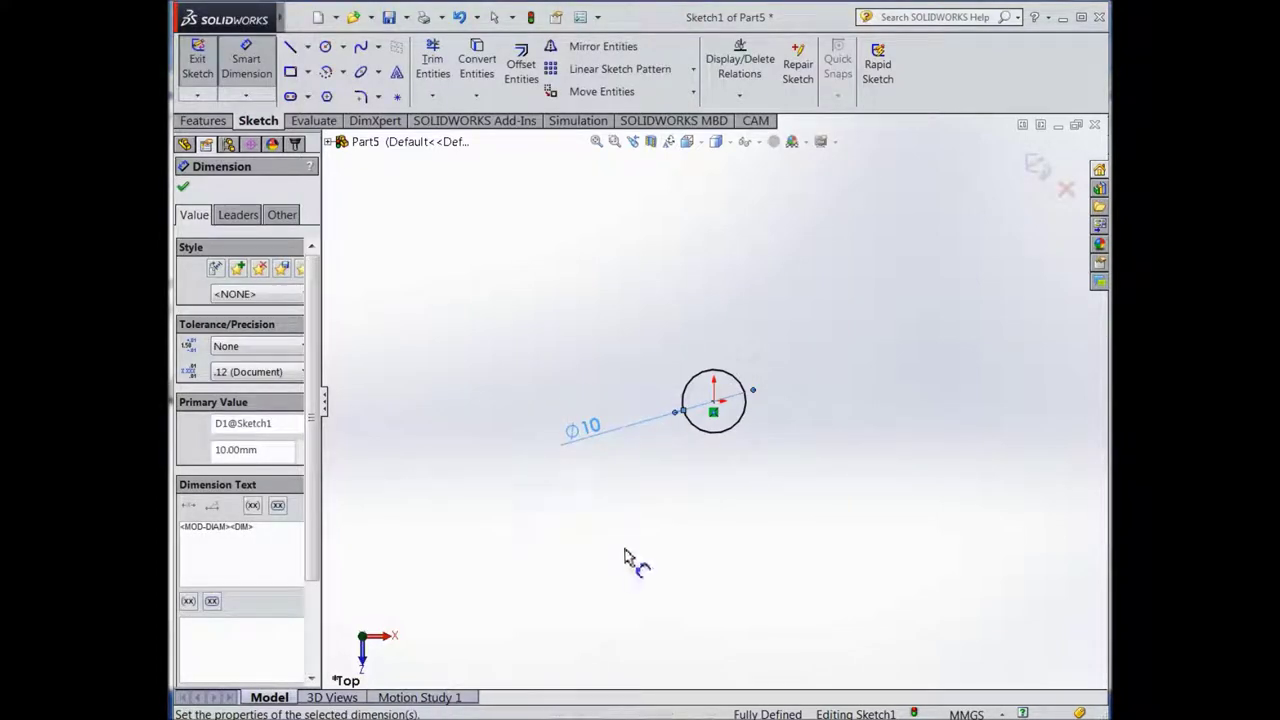
Extrude the 10 mm circle into a solid cylinder with a blind depth of 20 mm
{"action": "middle_click_drag", "start_coordinate": [618, 440], "coordinate": [623, 443]}
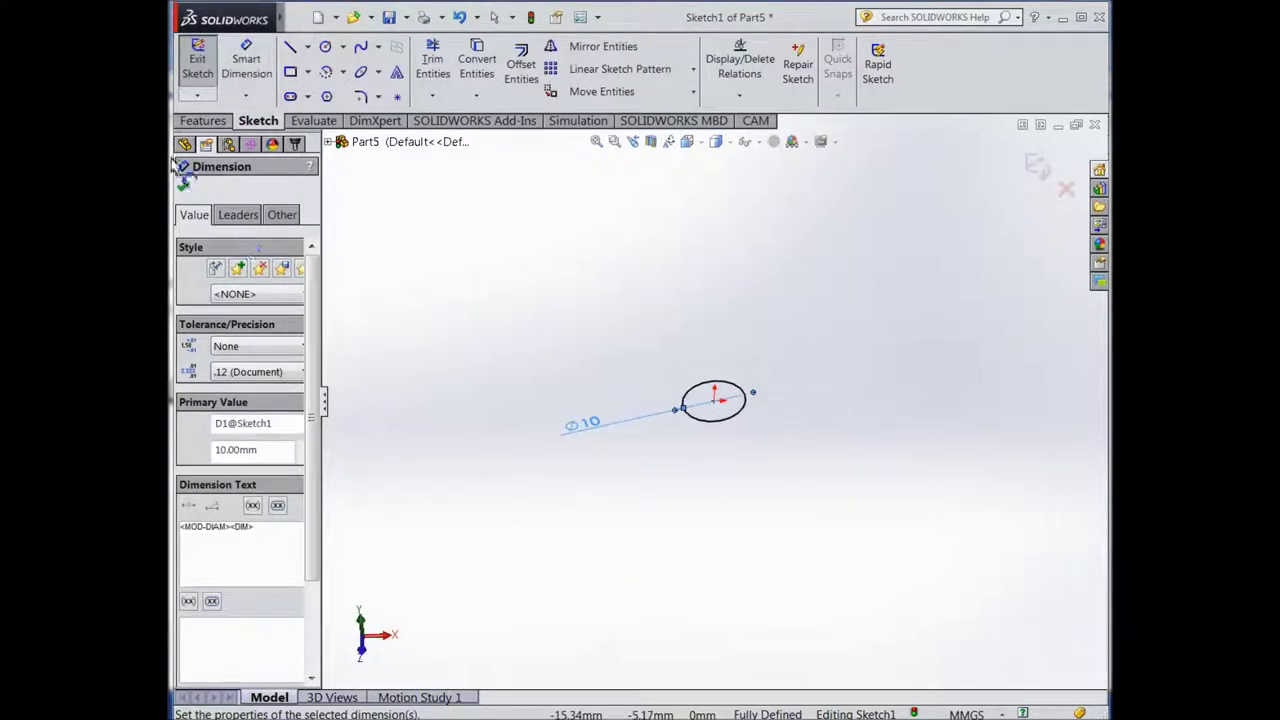
{"action": "left_click", "coordinate": [199, 122]}
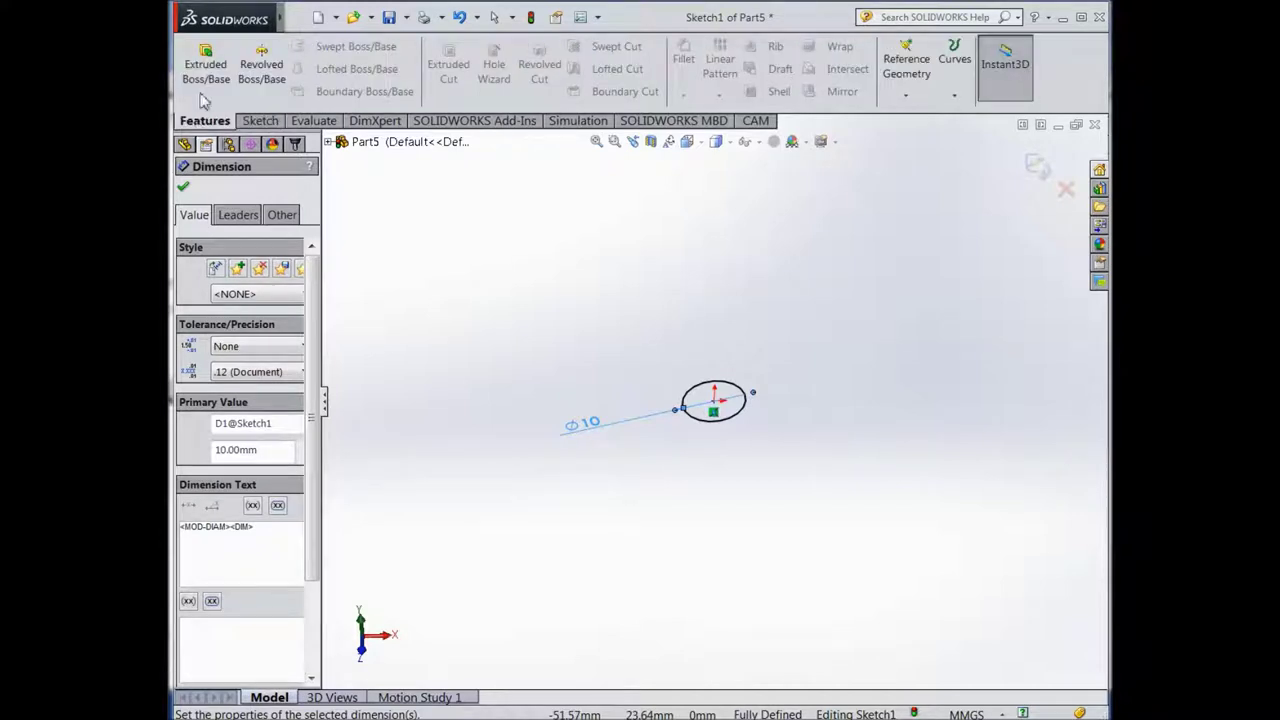
{"action": "left_click", "coordinate": [205, 62]}
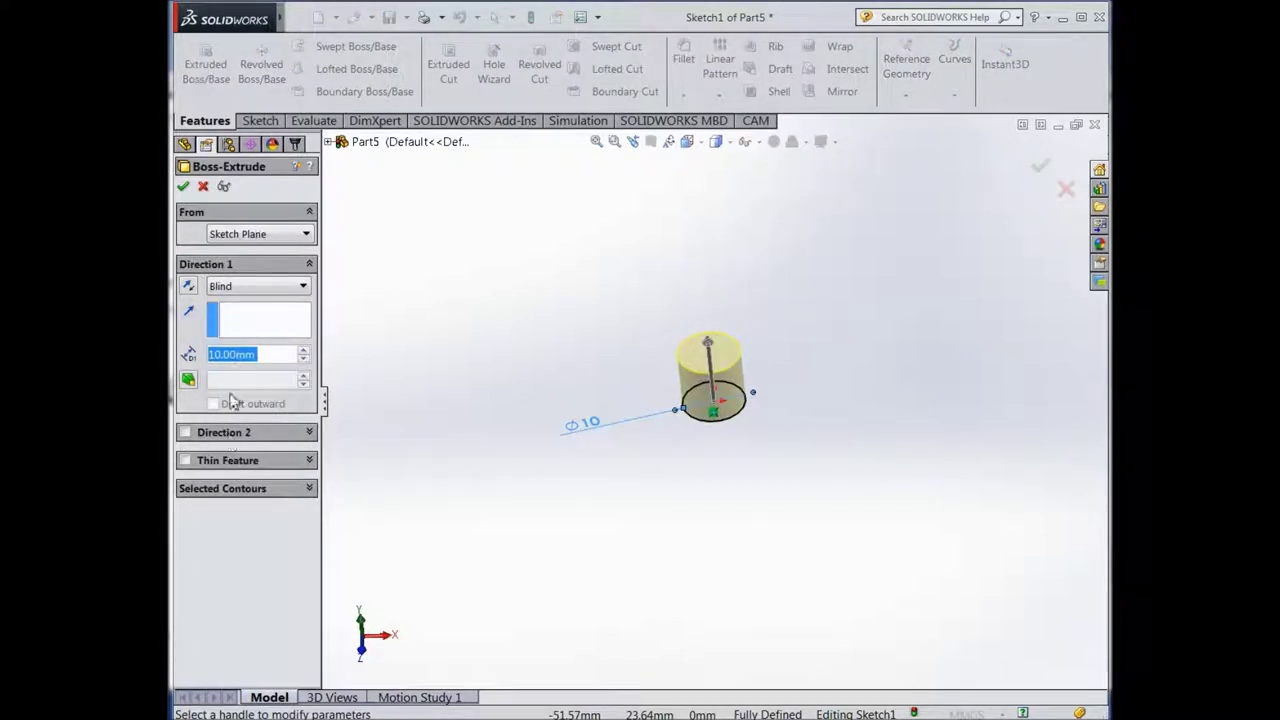
{"action": "left_click", "coordinate": [221, 355]}
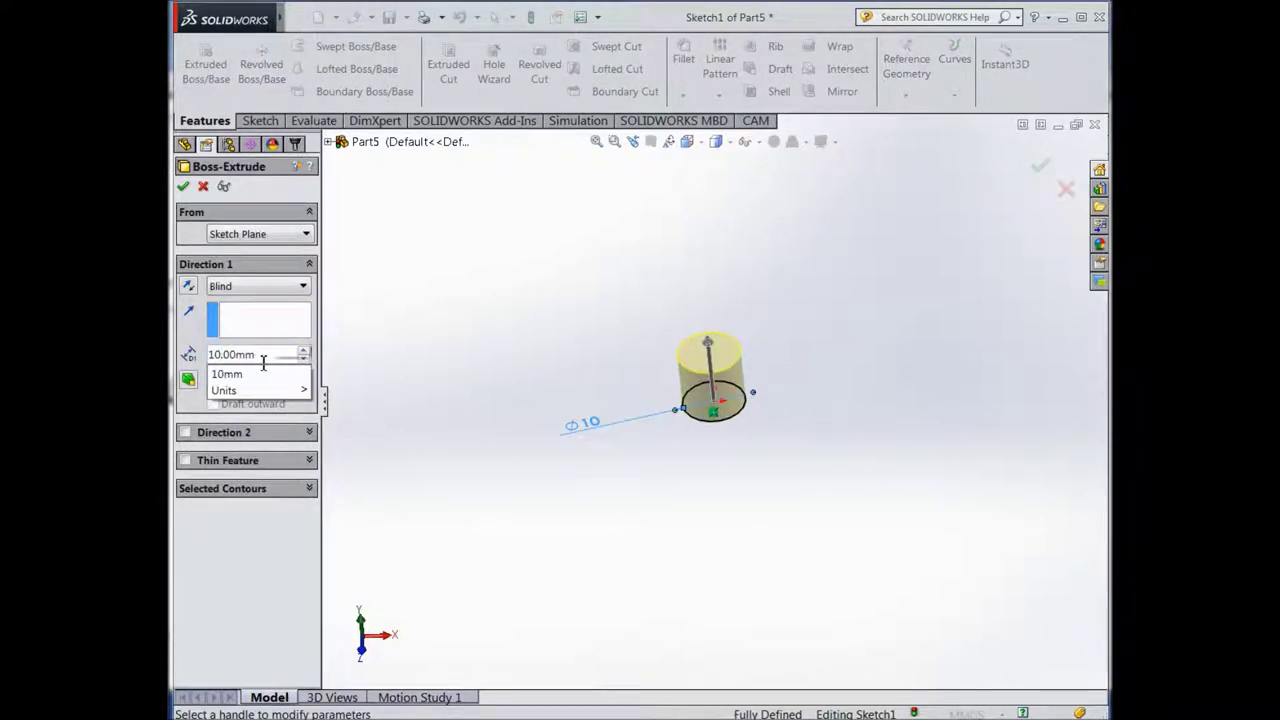
{"action": "key", "text": "BackSpace"}
{"action": "key", "text": "BackSpace"}
{"action": "type", "text": "20"}
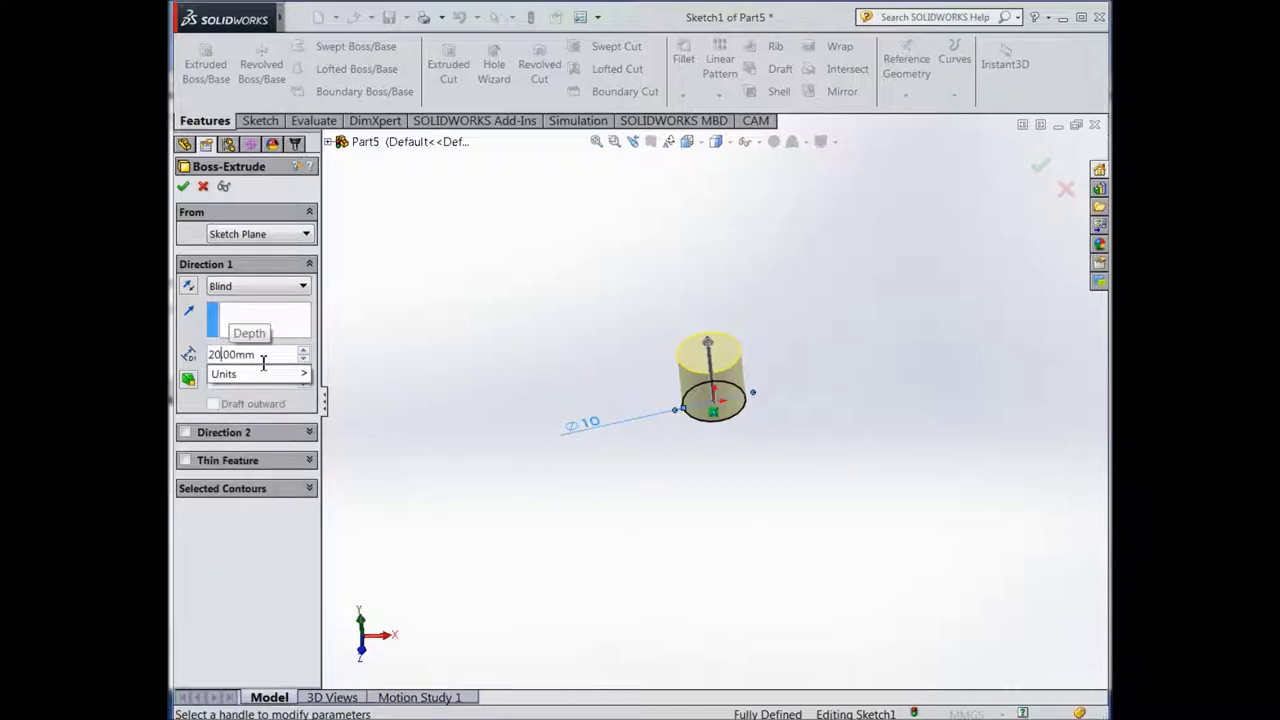
{"action": "key", "text": "Return"}
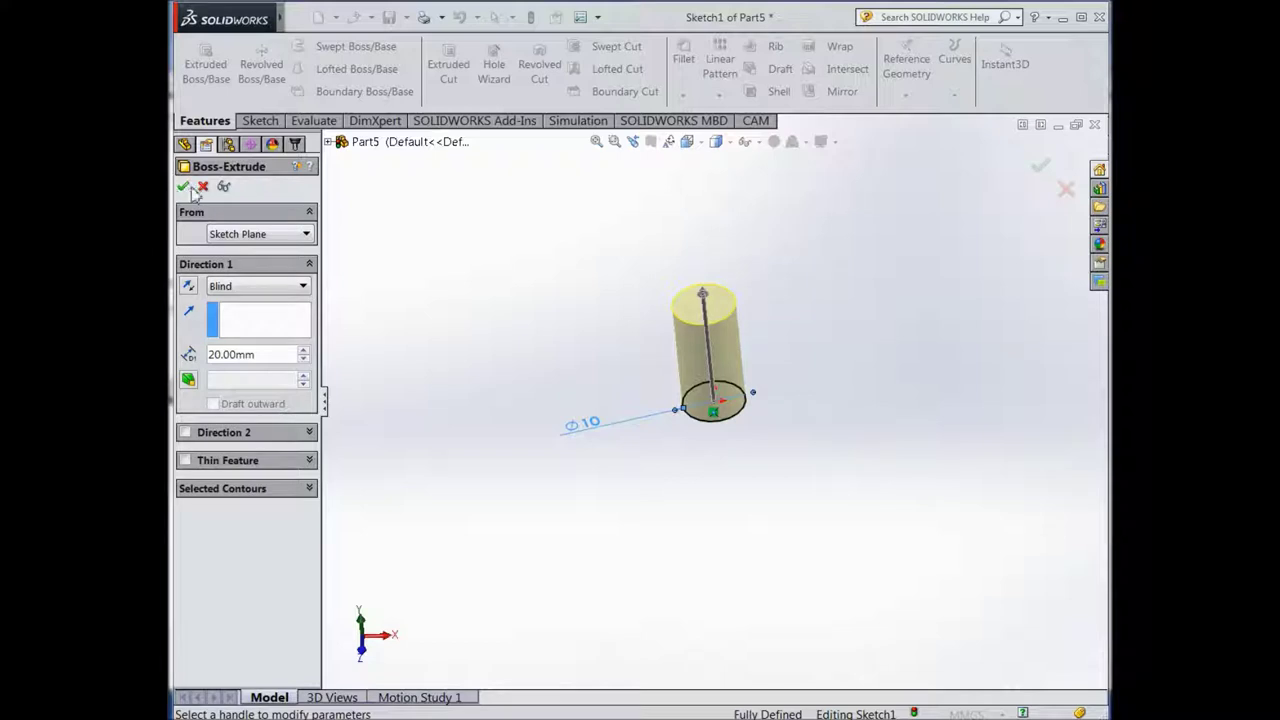
{"action": "left_click", "coordinate": [185, 189]}
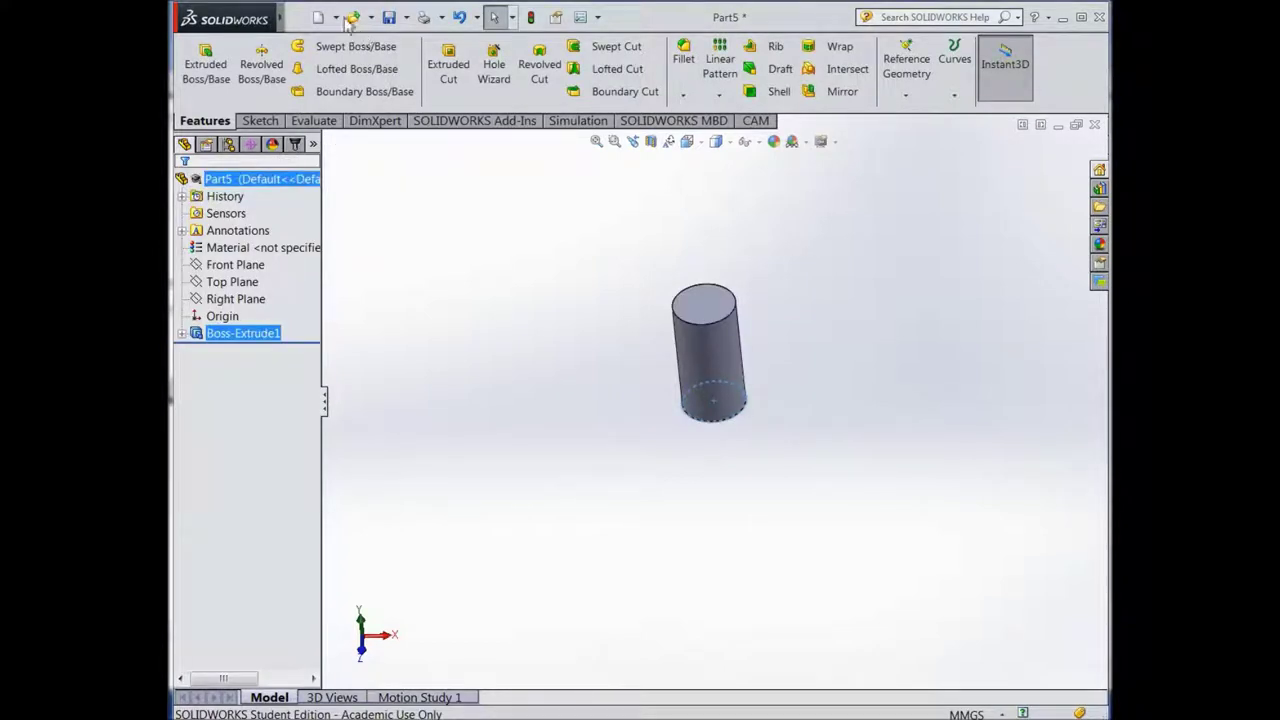
Save the cylinder part as funnel in the Downloads folder, replacing the existing file of that name
{"action": "left_click", "coordinate": [408, 19]}
{"action": "left_click", "coordinate": [421, 61]}
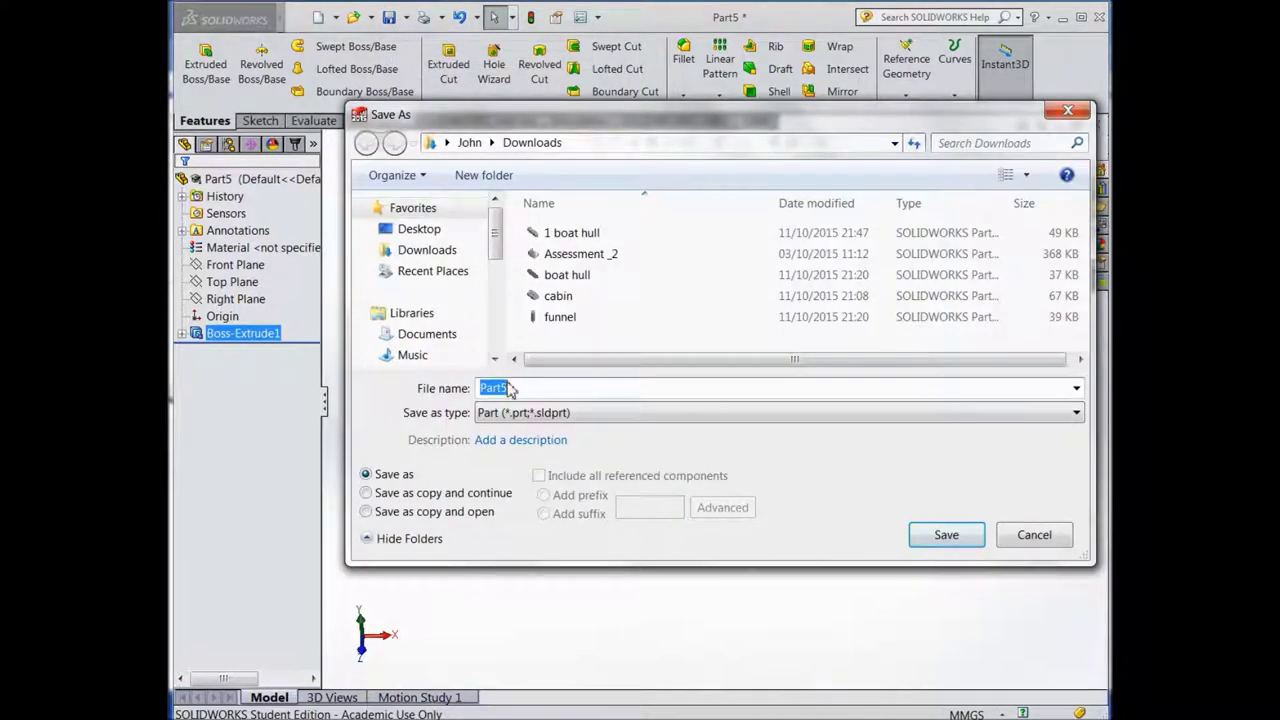
{"action": "type", "text": "funnel"}
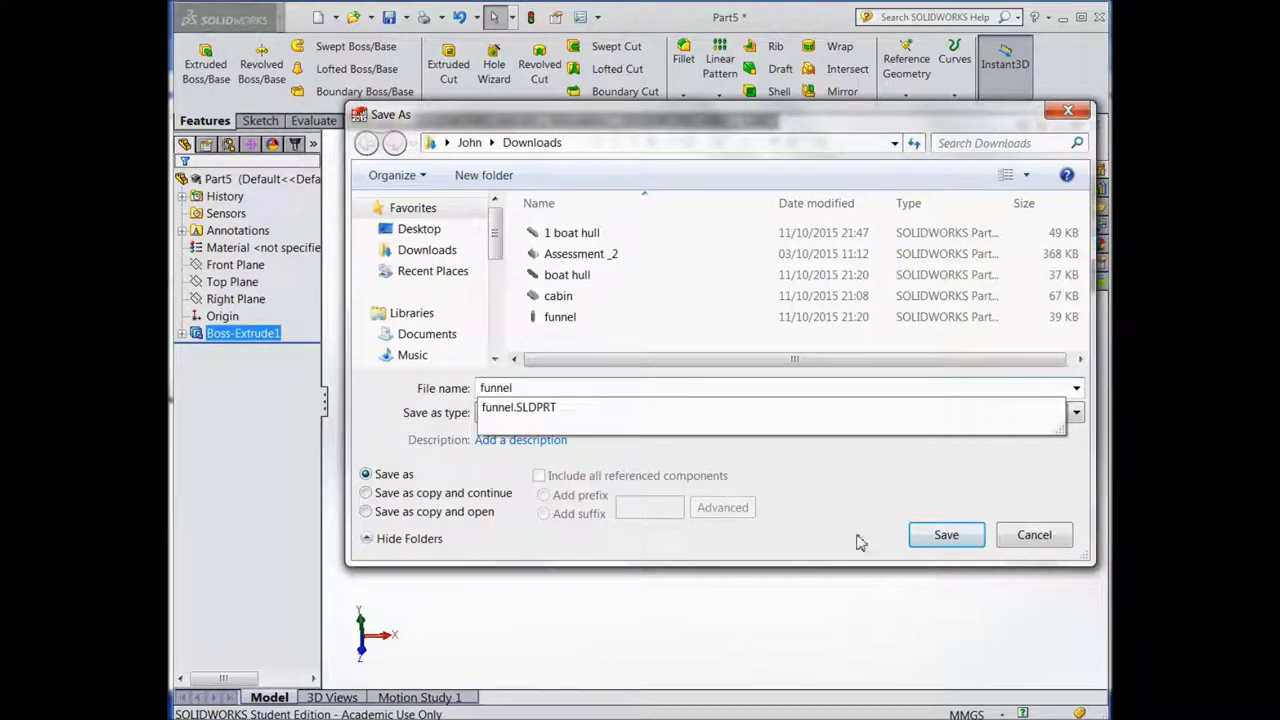
{"action": "left_click", "coordinate": [946, 536]}
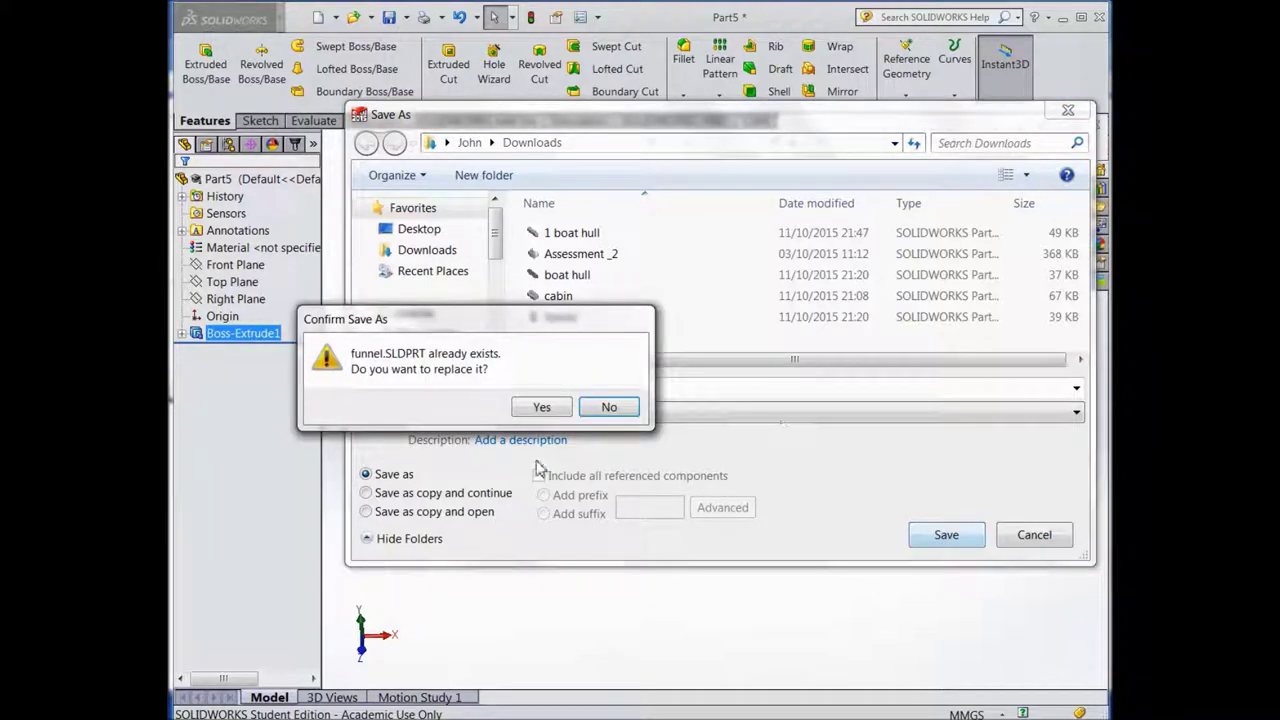
{"action": "left_click", "coordinate": [541, 408]}
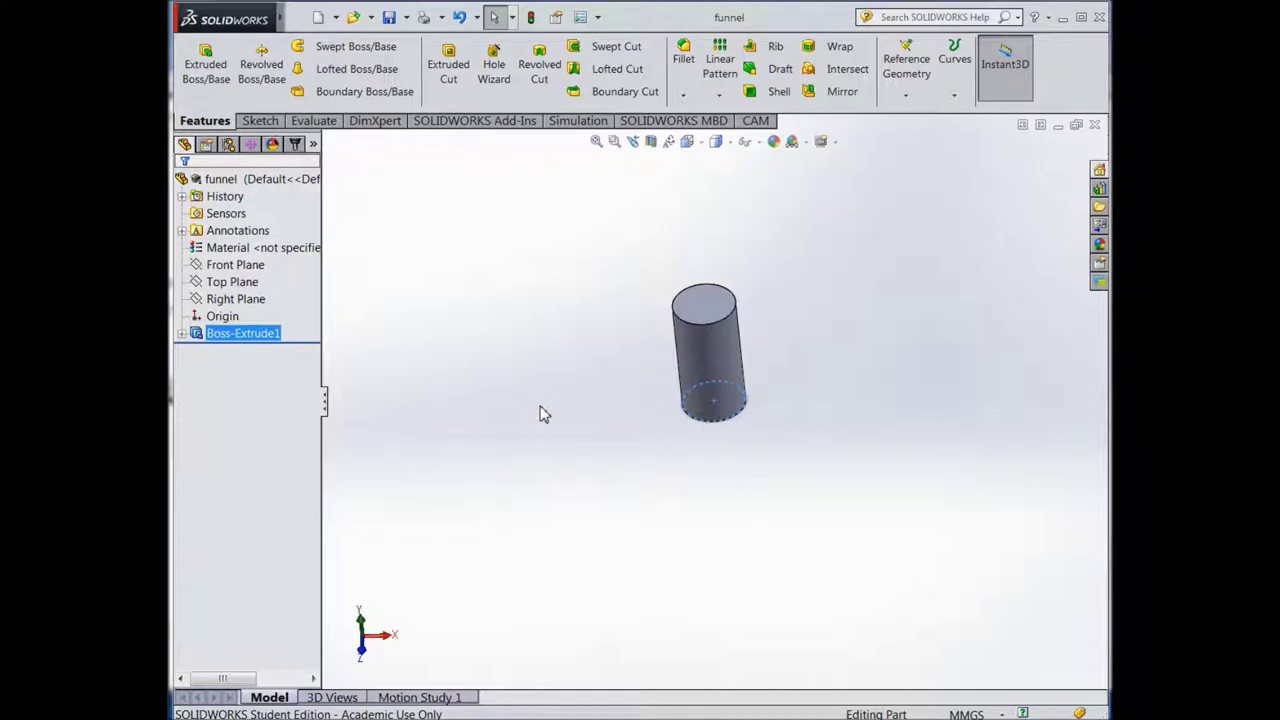